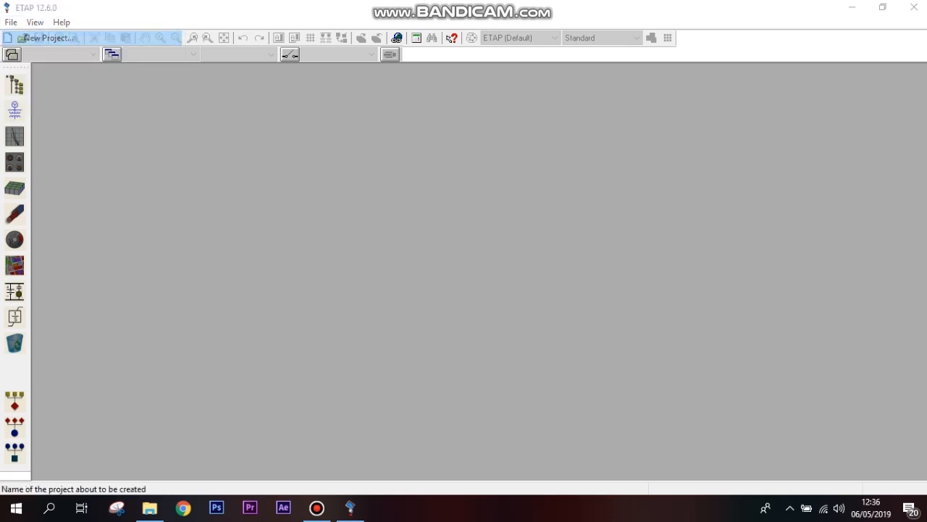
Create a project named TUGAS TTL, accept the default user information and maximize the OLV1 one-line diagram window.
type("TUGAS TTL")
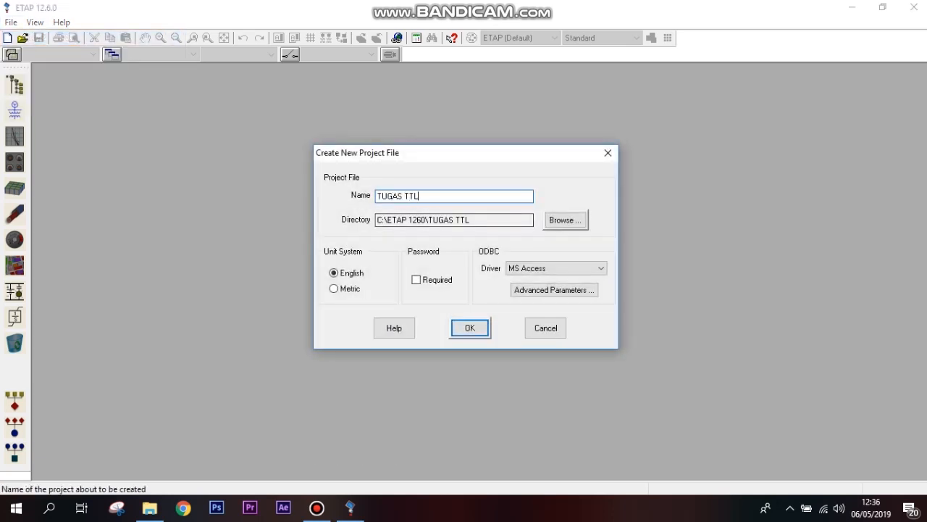
key("Return")
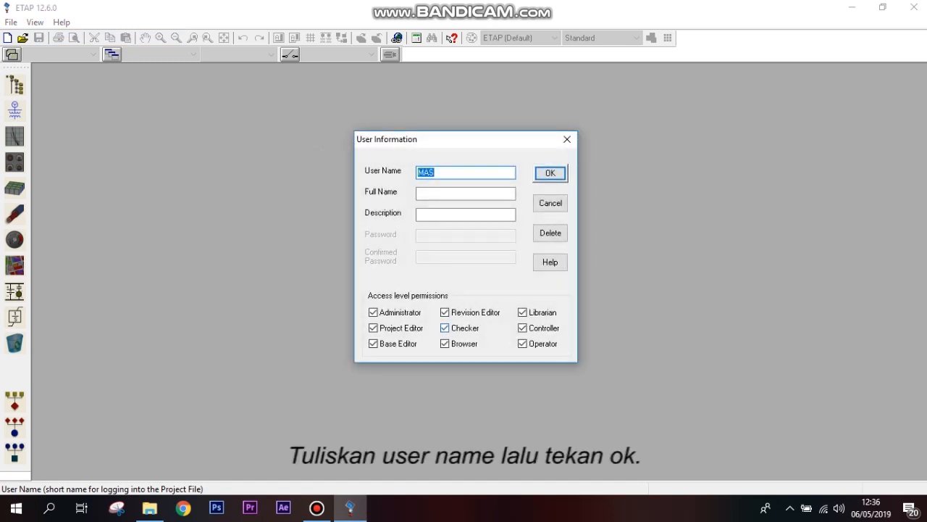
key("Return")
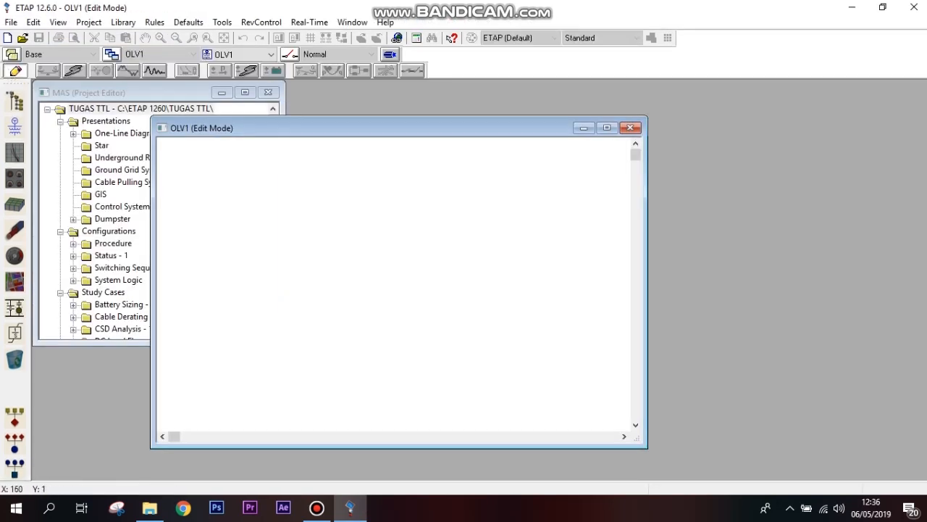
left_click(608, 127)
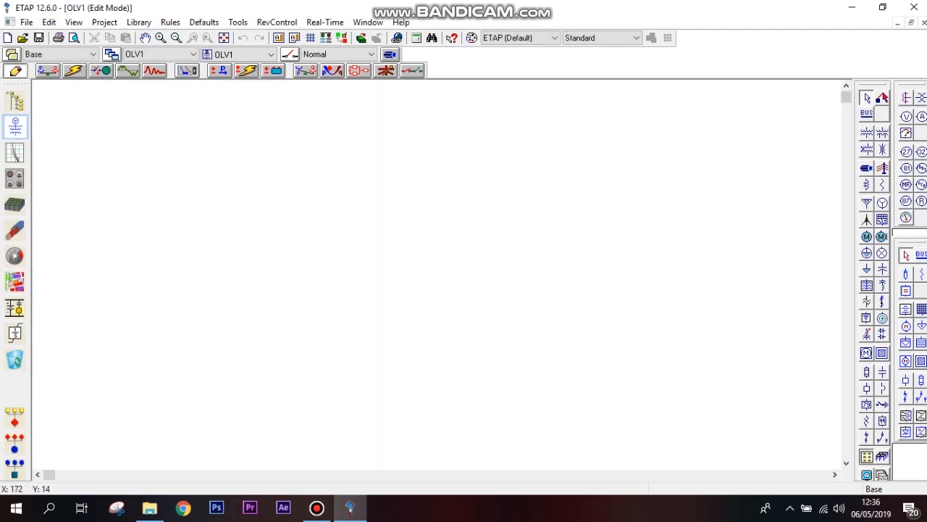
Fill in the project information with title Basic Drawing, location Bangkalan and the engineer's name.
key("alt")
key("Right")
key("Right")
key("Right")
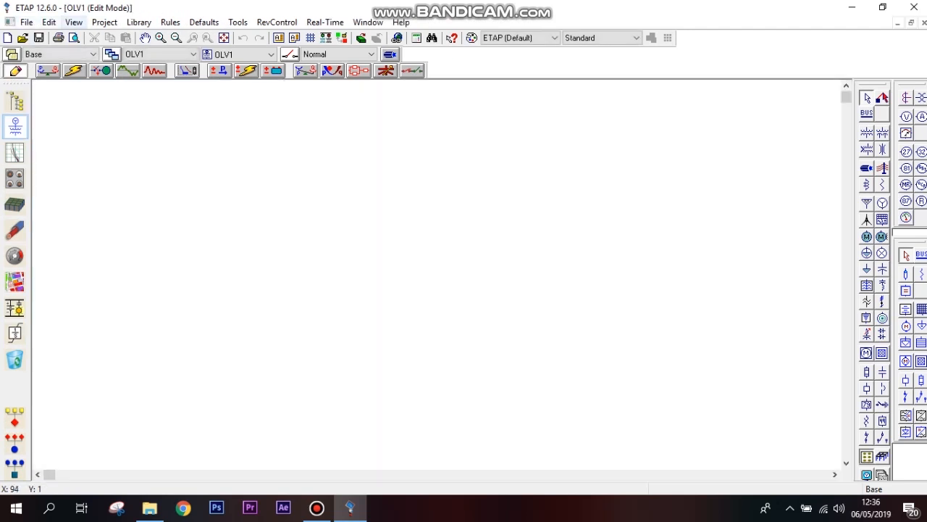
key("Down")
key("Return")
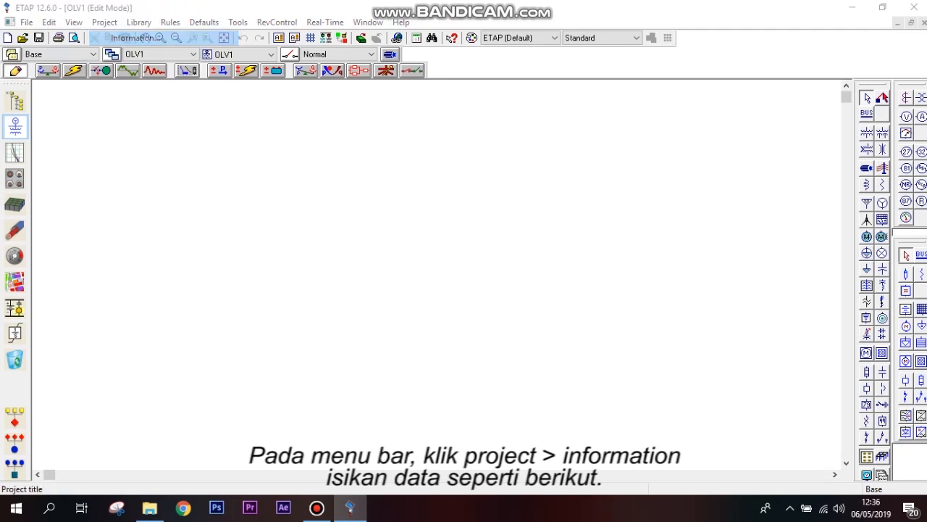
type("bASIC")
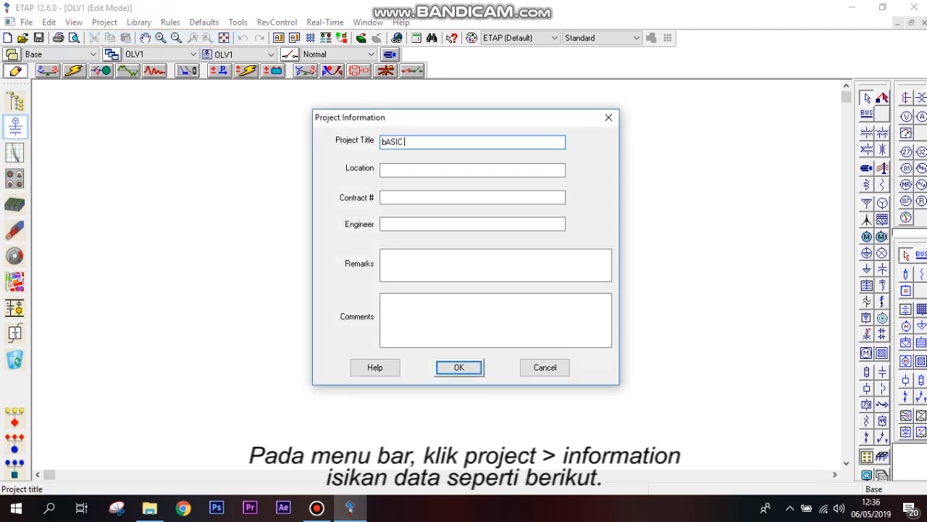
type(" Drawing")
key("Tab")
type("Bangkalan")
key("Tab")
key("Tab")
type("El-Drago")
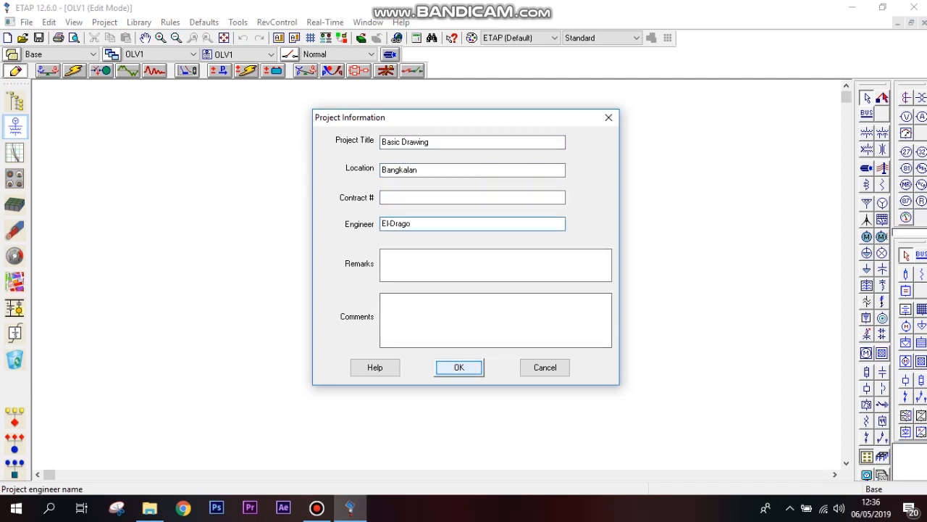
key("Return")
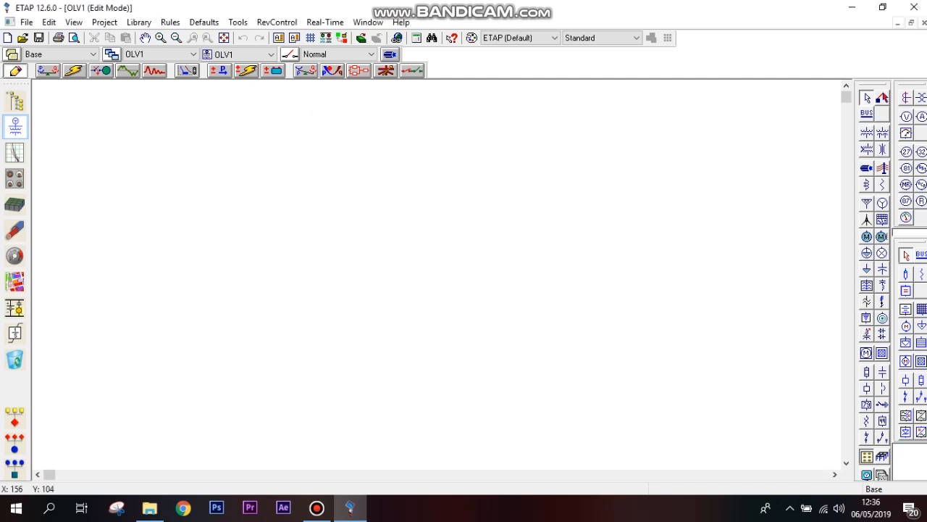
Set the project standards to a frequency of 50, English units and the dd-mm-yyyy (Europe) date format.
left_click(104, 22)
left_click(120, 52)
left_click(506, 230)
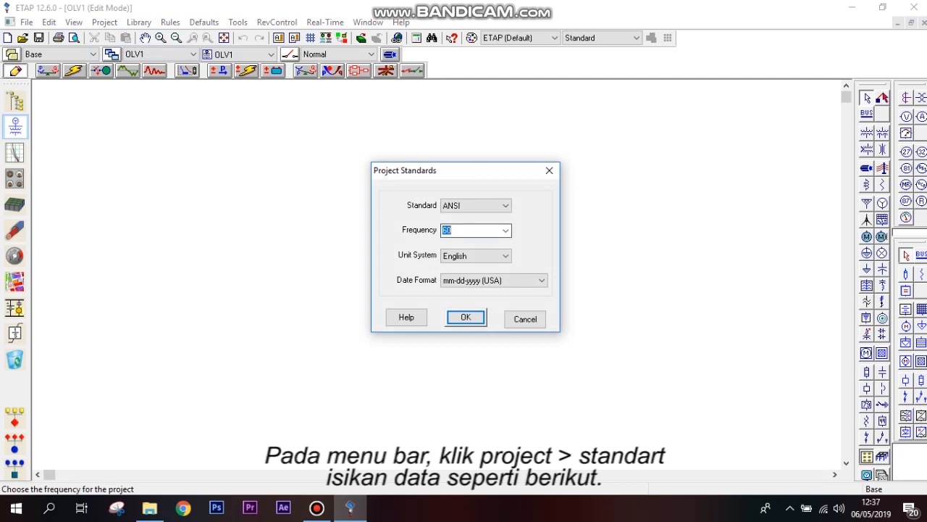
left_click(505, 231)
left_click(471, 261)
left_click(505, 256)
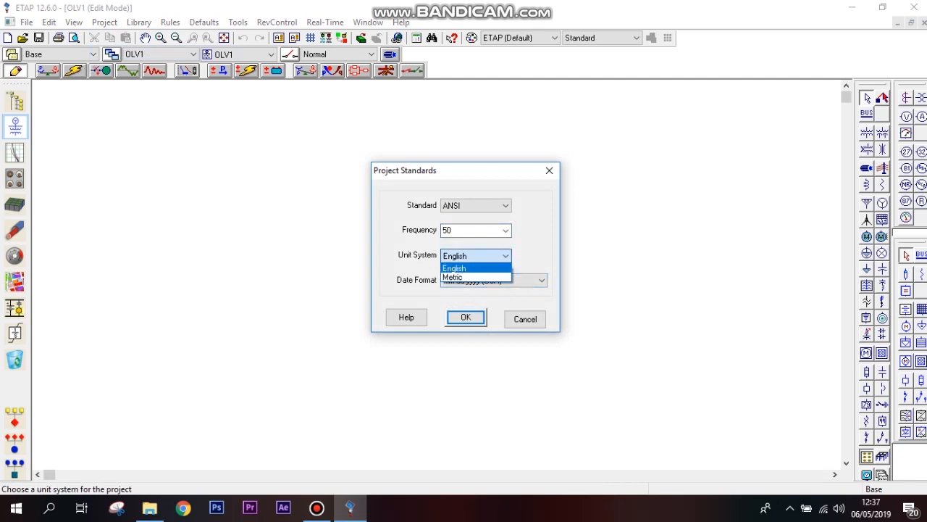
left_click(471, 273)
key("Return")
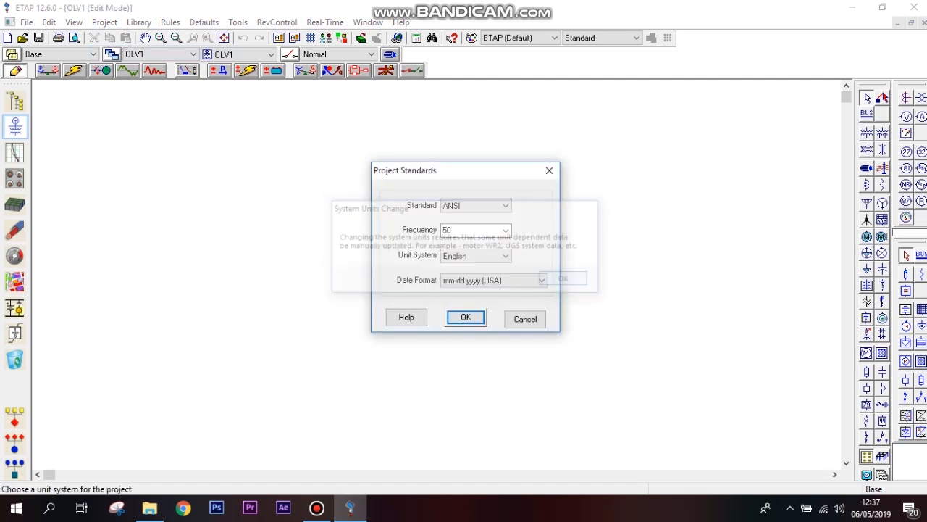
left_click(541, 281)
left_click(478, 302)
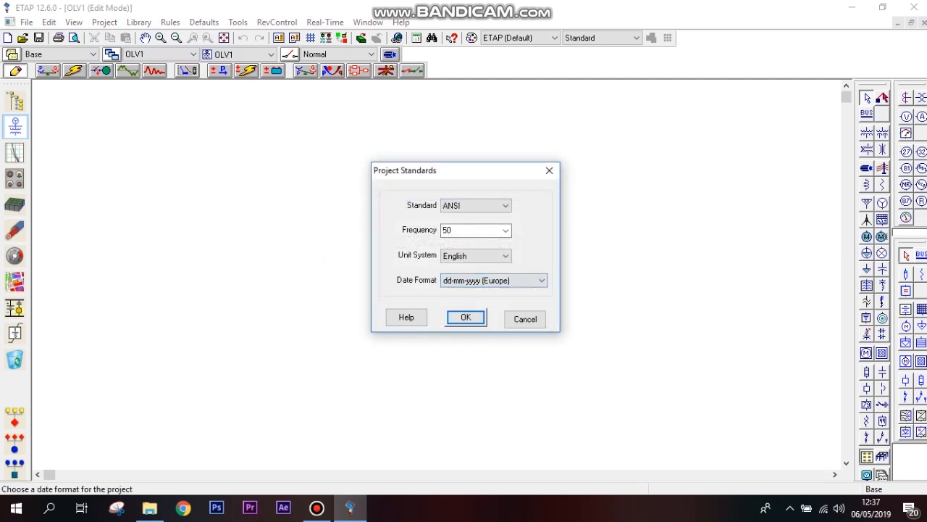
left_click(466, 317)
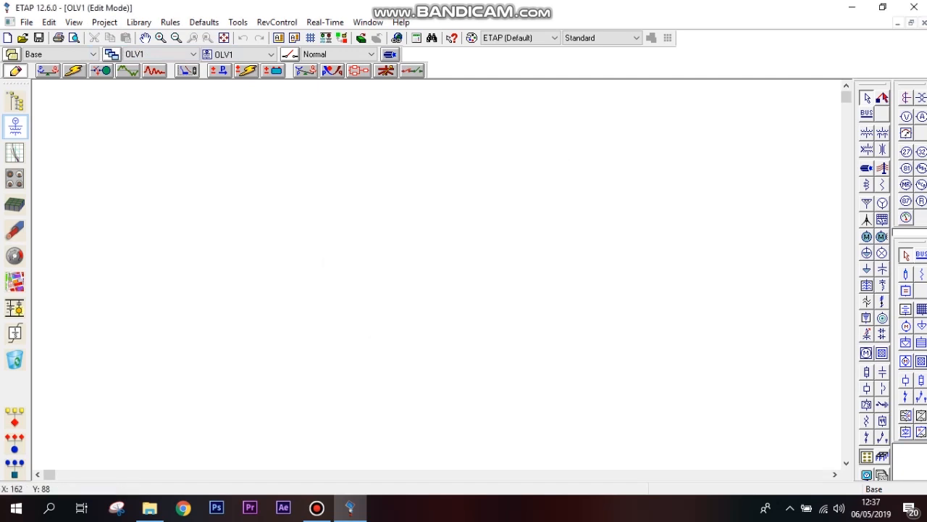
Place a power grid at the upper part of the one-line diagram, with ID PLN and a rated voltage of 20 kV.
left_click(867, 203)
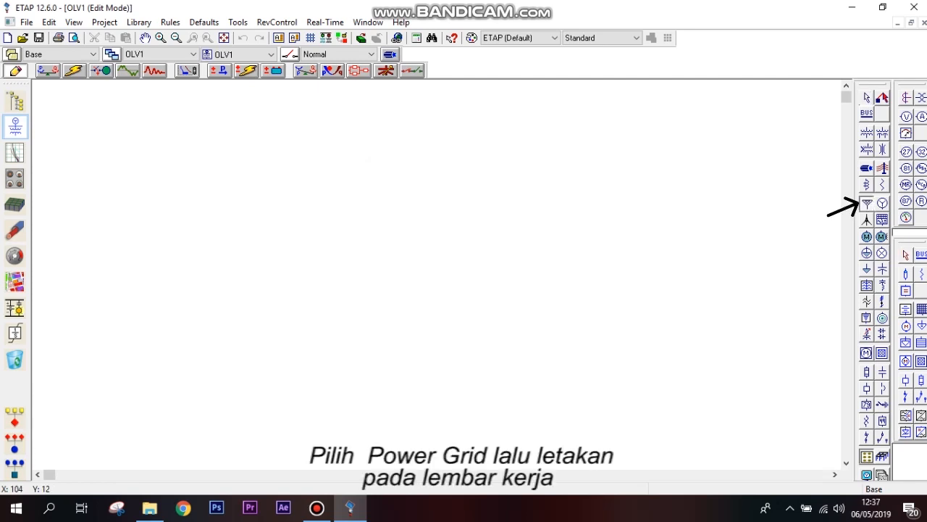
left_click(316, 102)
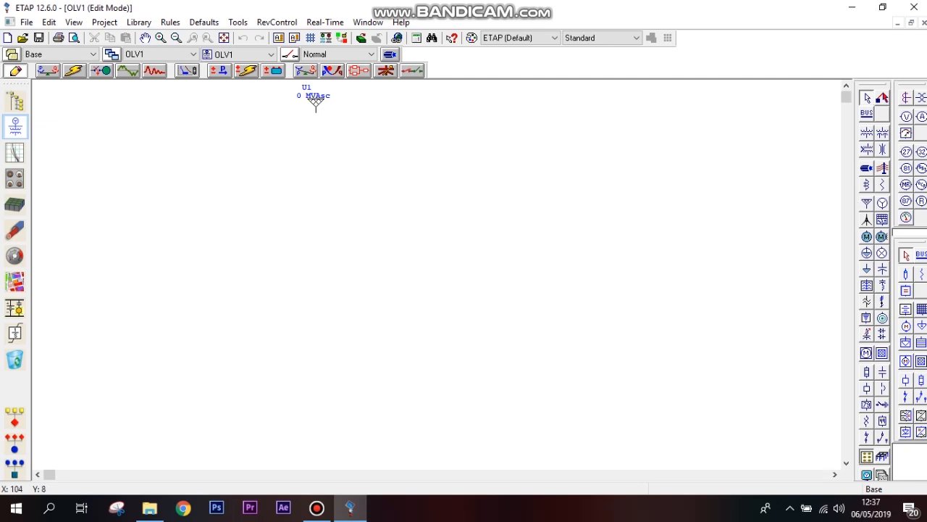
double_click(316, 102)
type("PLN")
left_click(316, 102)
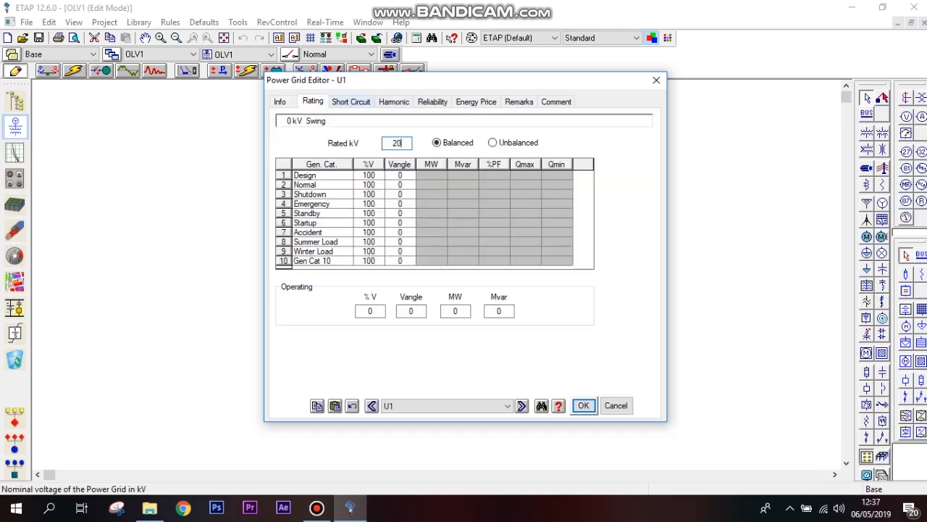
Set the power grid's short-circuit rating to 100 MVAsc with an X/R of 20 for both 3-phase and 1-phase.
left_click(350, 101)
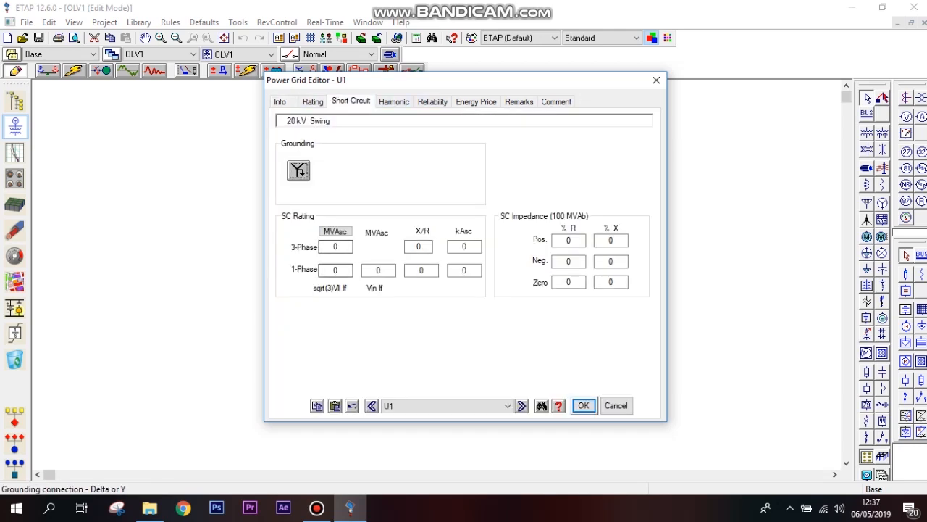
key("Tab")
type("100")
key("Tab")
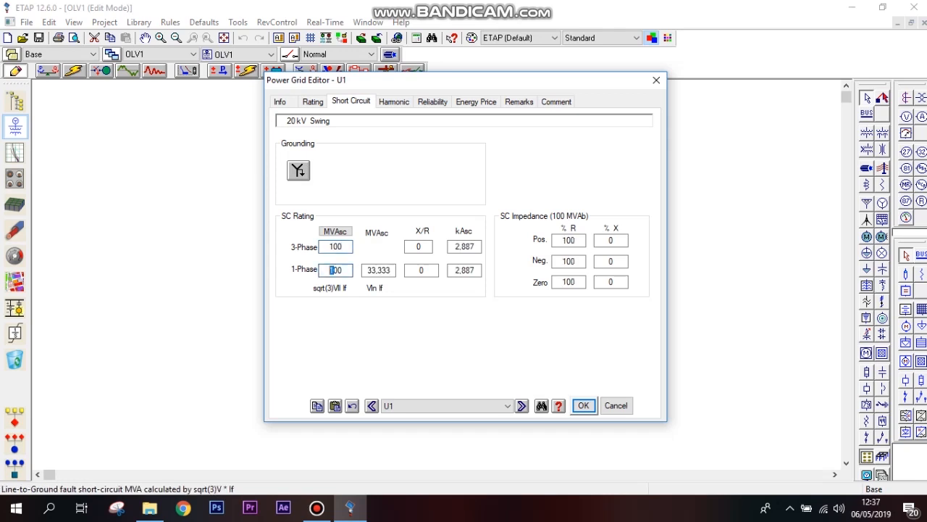
key("Tab")
key("Tab")
type("20")
key("Tab")
type("20")
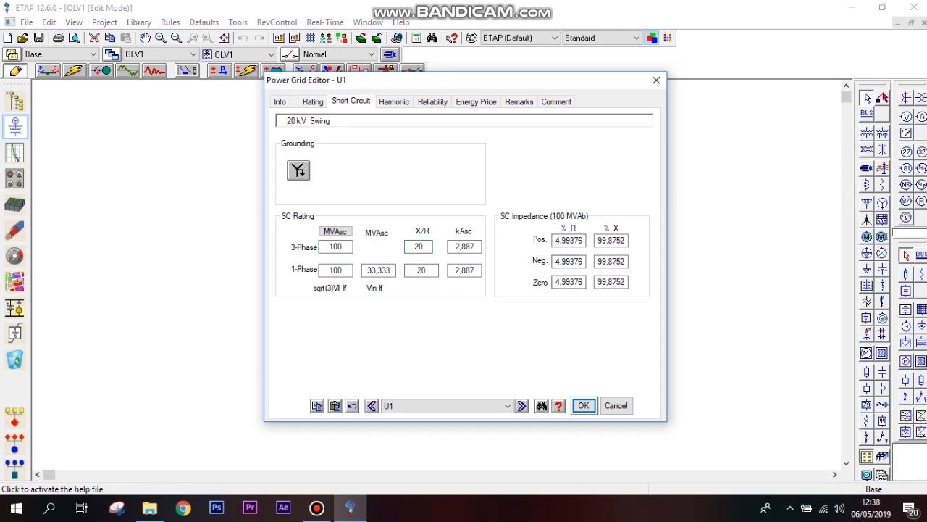
left_click(583, 405)
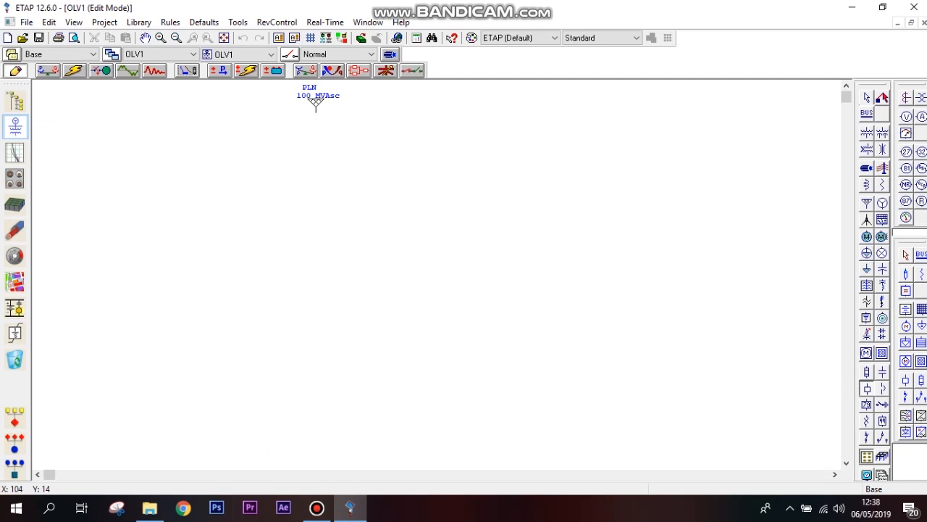
Connect a high-voltage circuit breaker below the PLN grid and assign it the ABB 27GHK1000 library model with 1200 A continuous current.
left_click(316, 118)
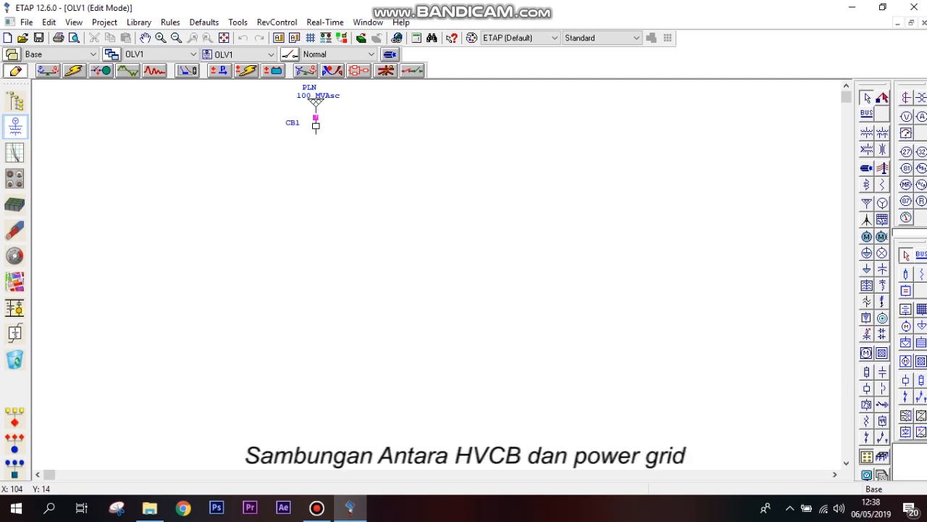
left_click_drag(316, 117, 316, 106)
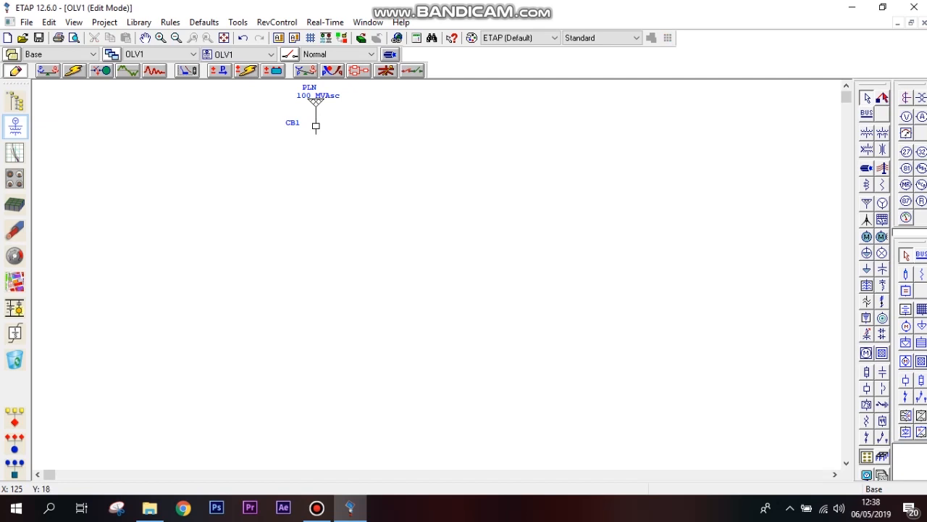
double_click(316, 126)
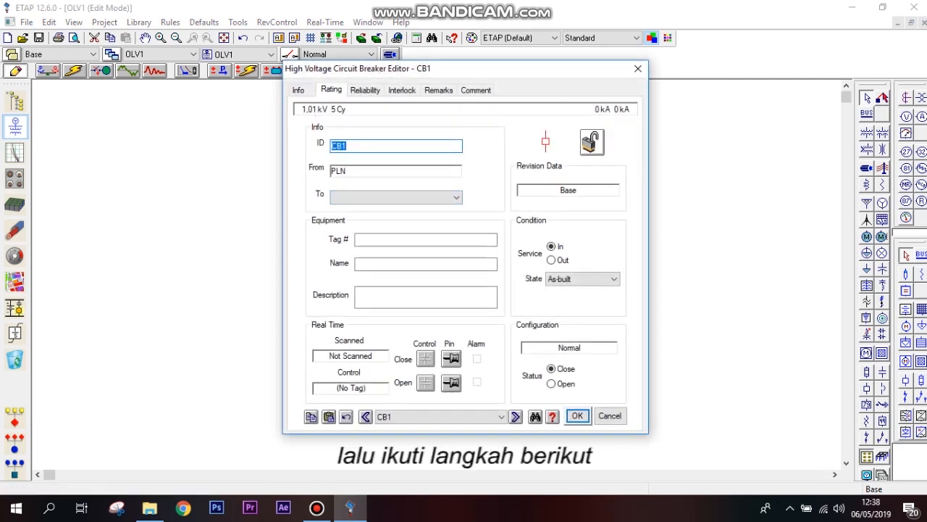
key("ctrl+Tab")
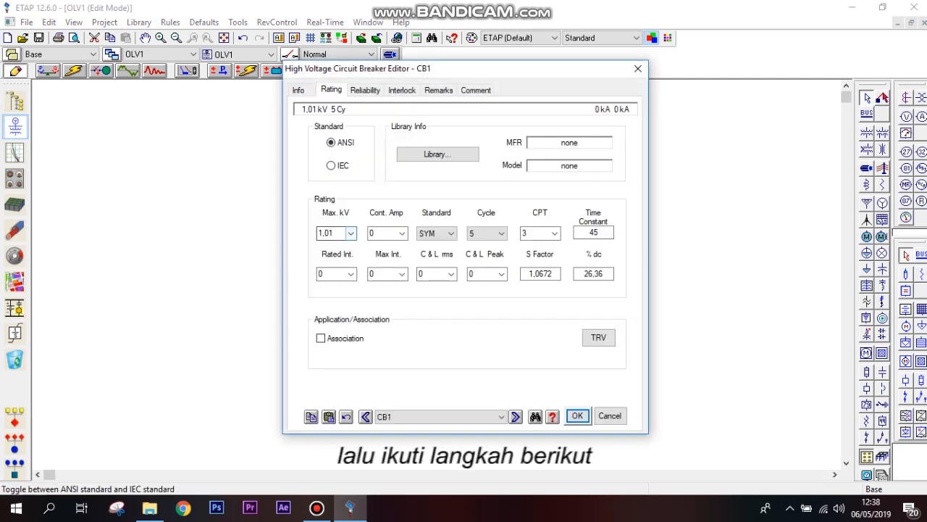
left_click(437, 154)
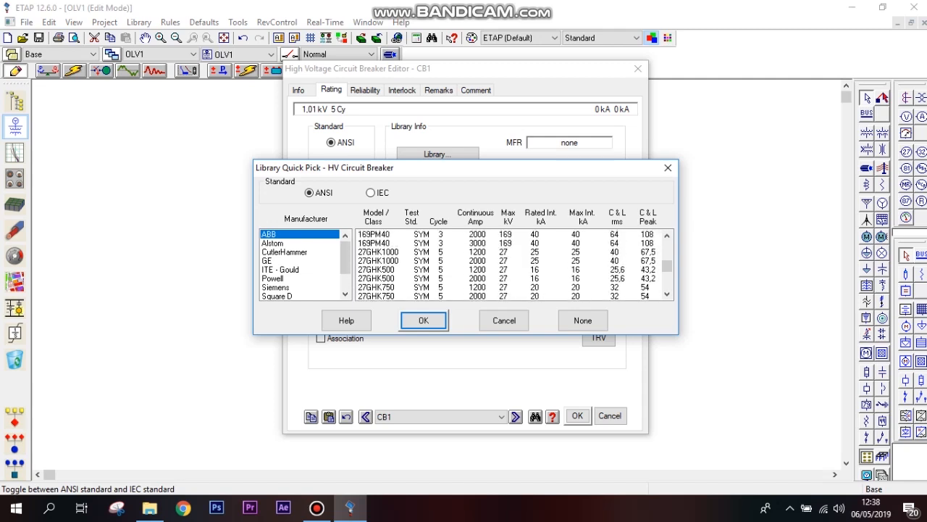
left_click(377, 251)
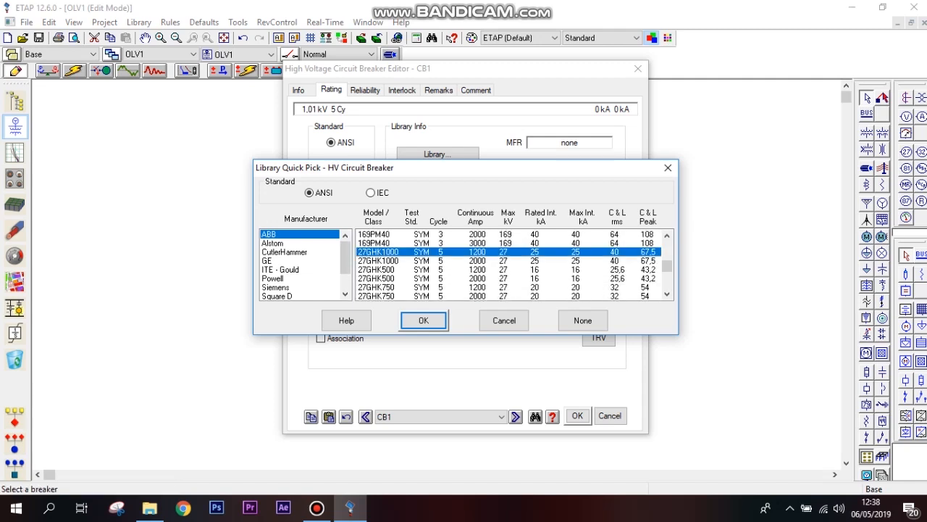
left_click(423, 320)
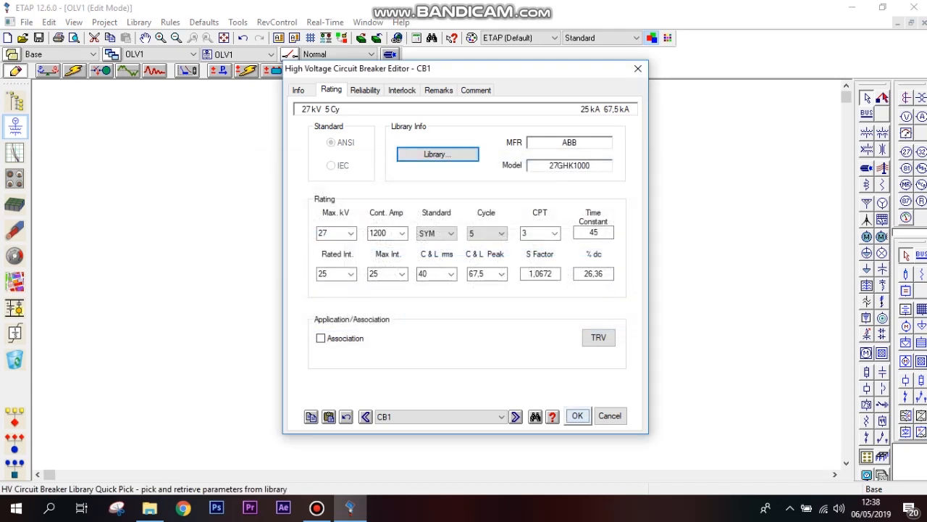
left_click(578, 415)
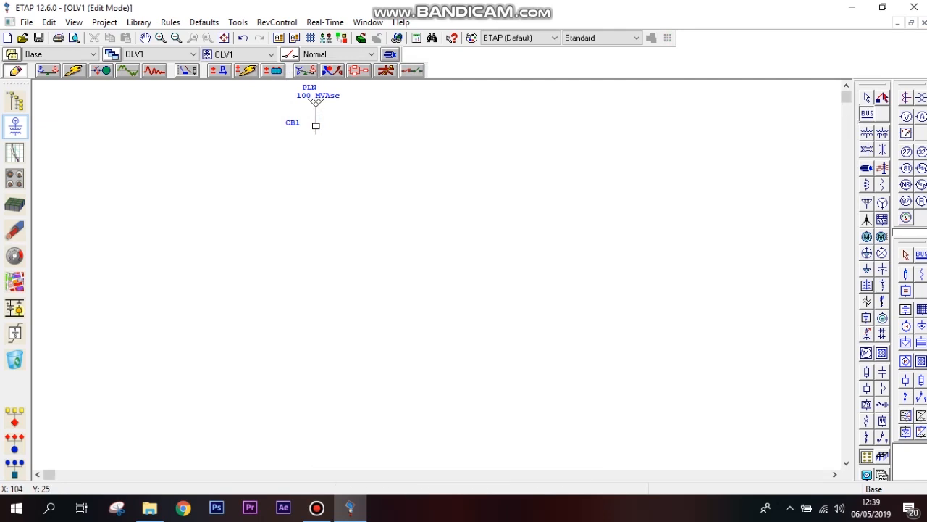
Place a bus below circuit breaker CB1, connect the two, and accept the bus's default settings.
left_click(316, 146)
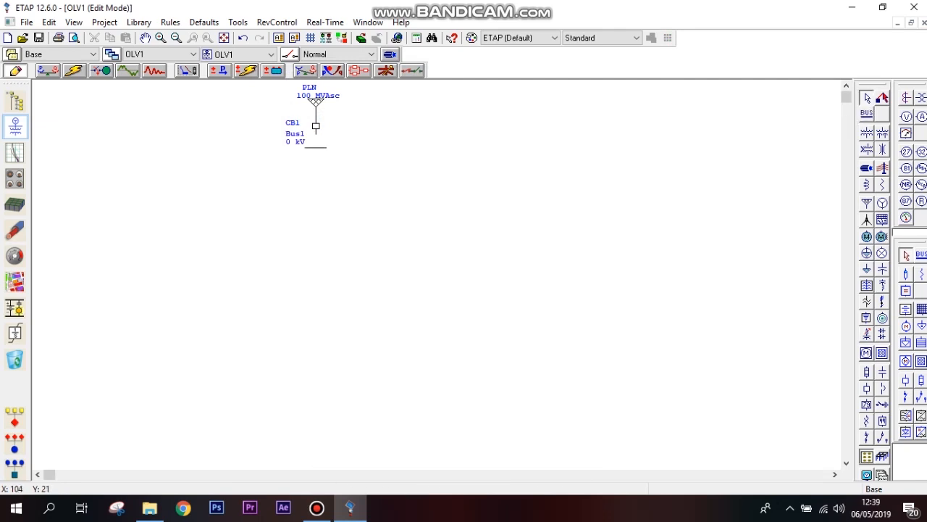
left_click_drag(316, 133, 316, 146)
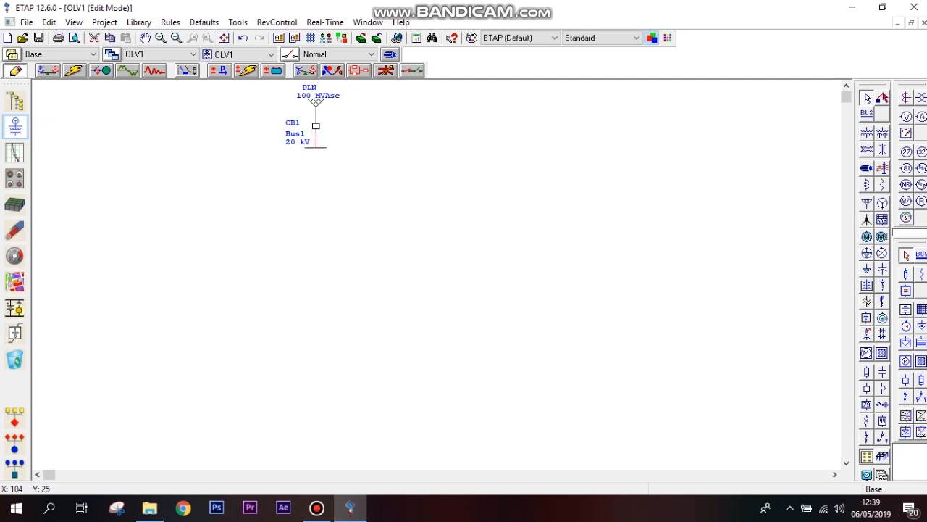
key("Escape")
double_click(316, 145)
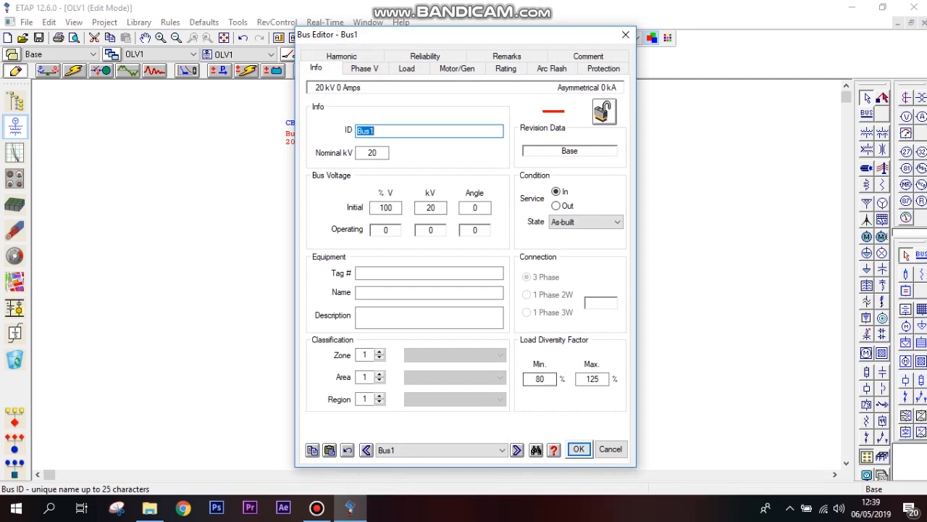
left_click(579, 448)
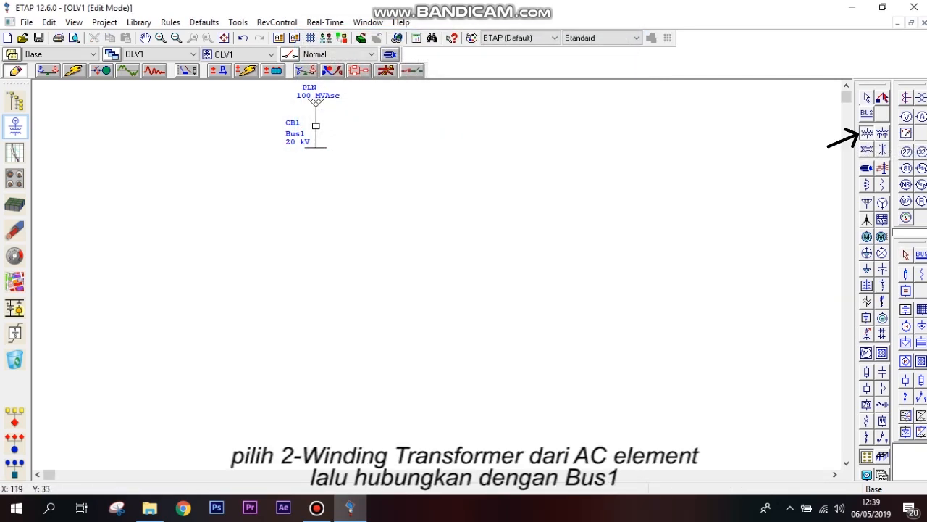
Place a 2-winding transformer below Bus1 and connect its primary side to the bus.
left_click(307, 158)
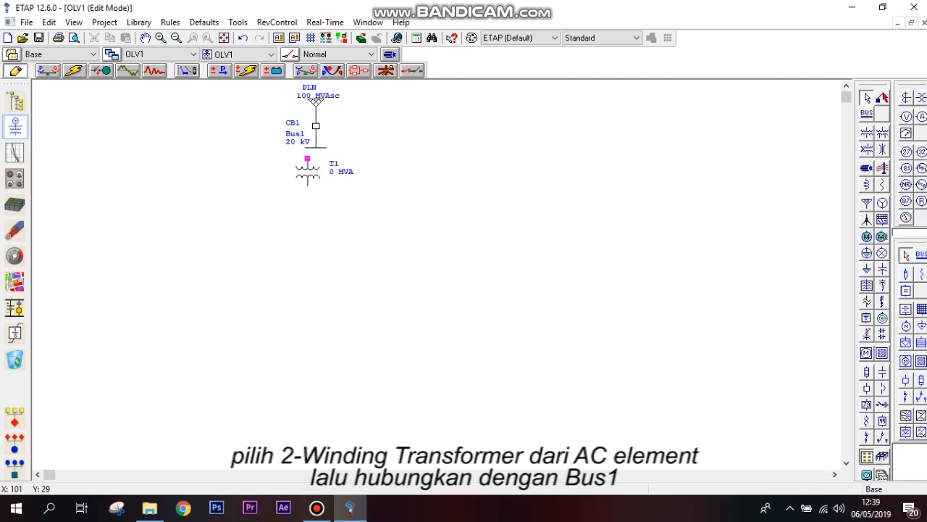
left_click_drag(307, 158, 307, 148)
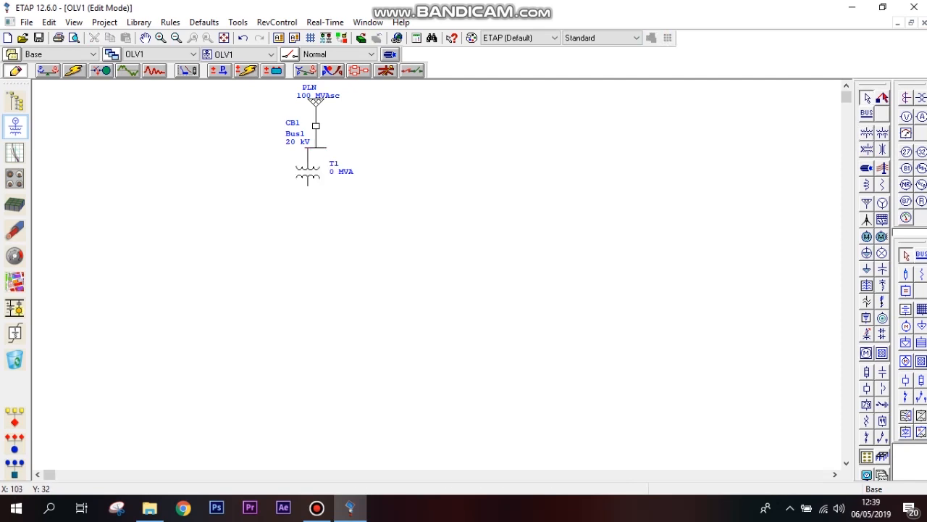
Set transformer T1's secondary voltage to 6,6 kV and its rated power to 5 MVA.
double_click(307, 173)
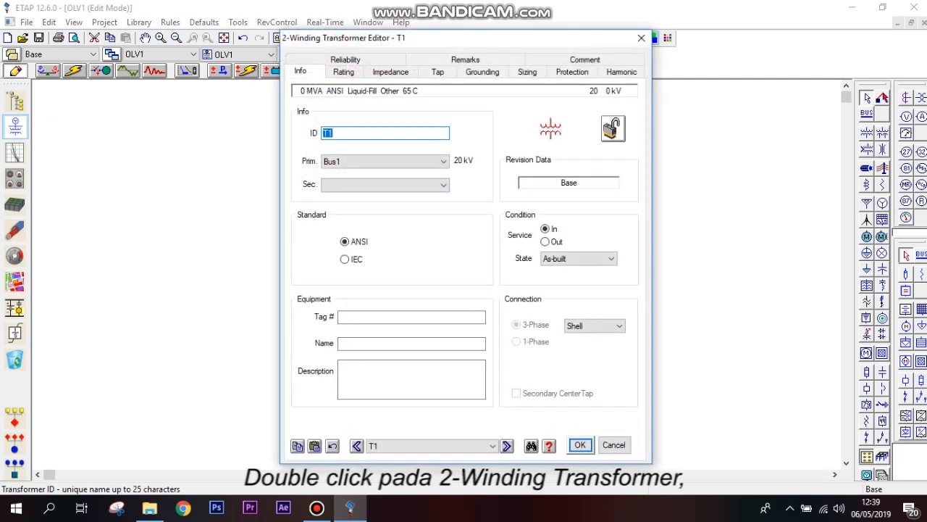
left_click(344, 72)
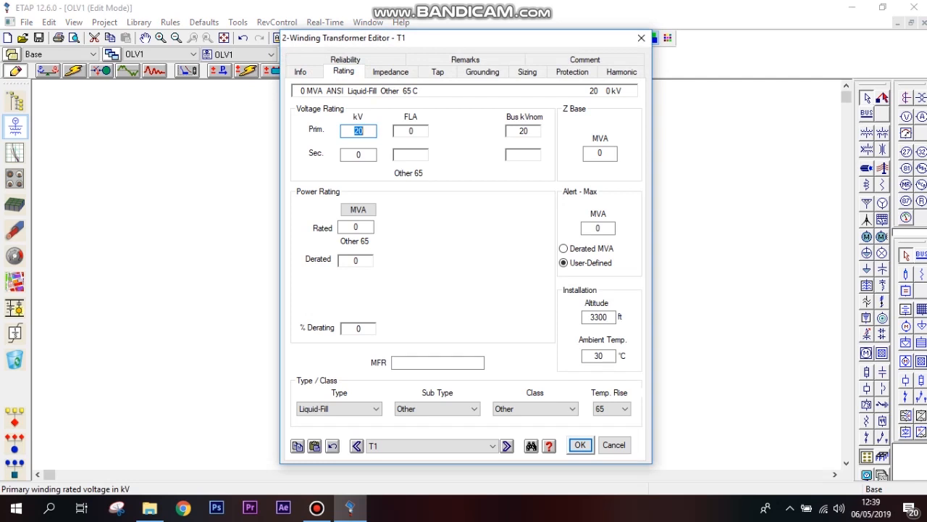
double_click(359, 154)
type("6,6")
left_click(357, 227)
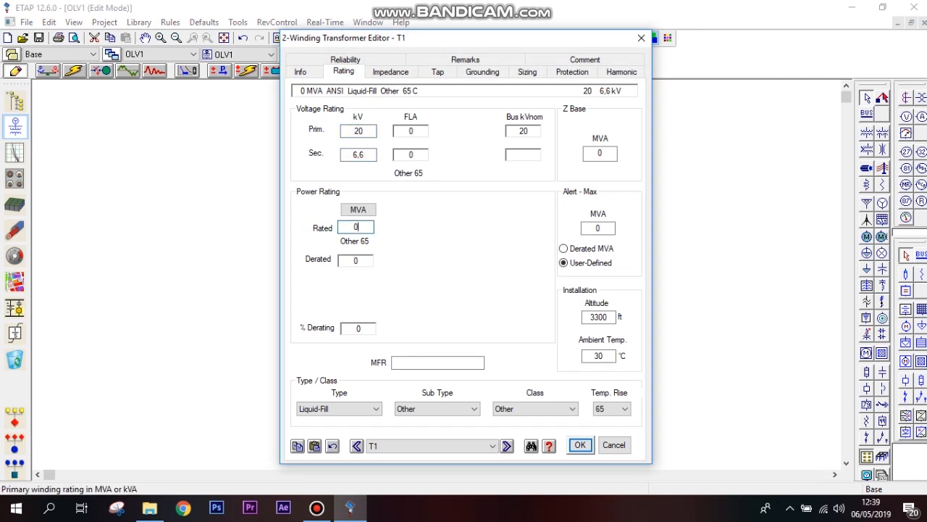
type("5")
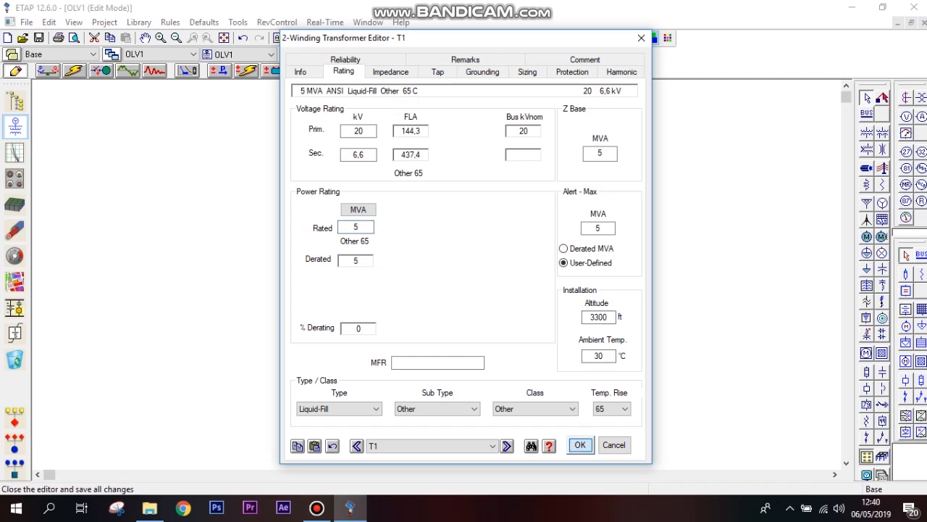
left_click(581, 445)
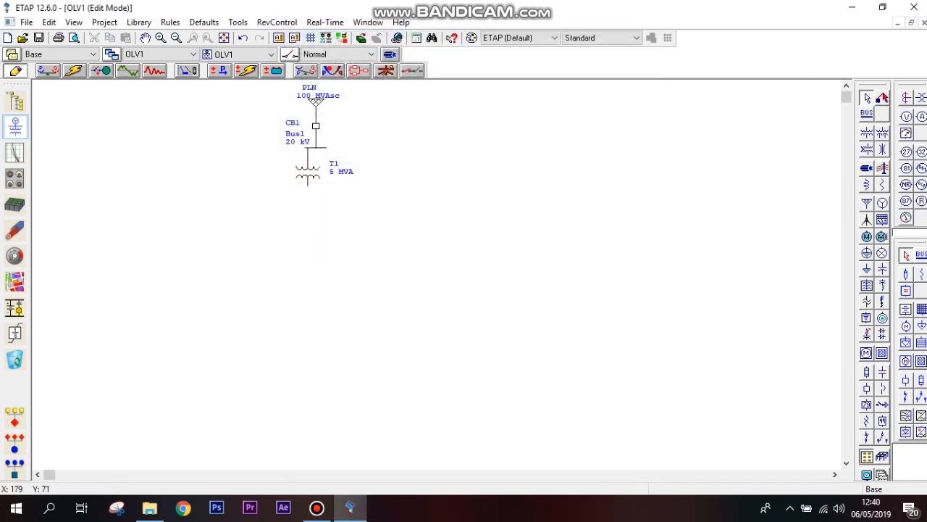
Connect a high-voltage circuit breaker below transformer T1 and assign it the Westinghouse 75-DH-250 library model with 1200 A continuous current.
left_click(867, 388)
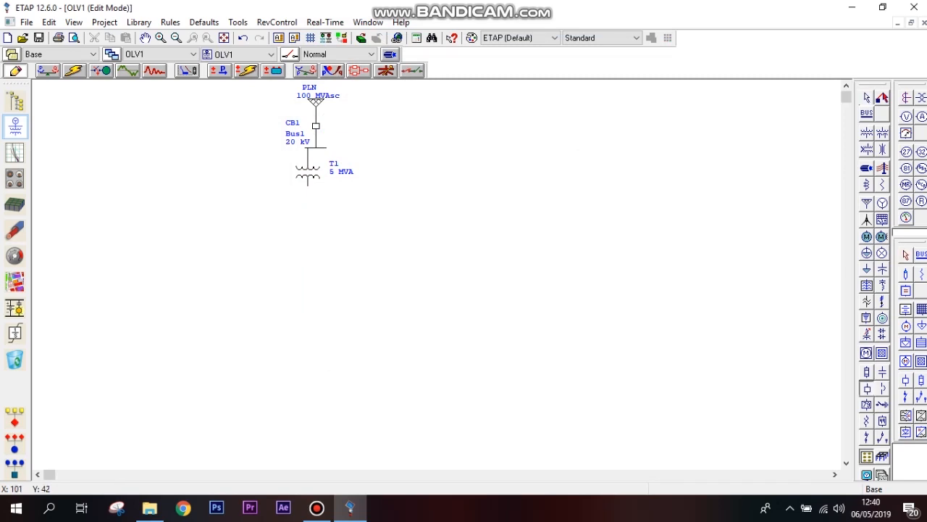
left_click(307, 197)
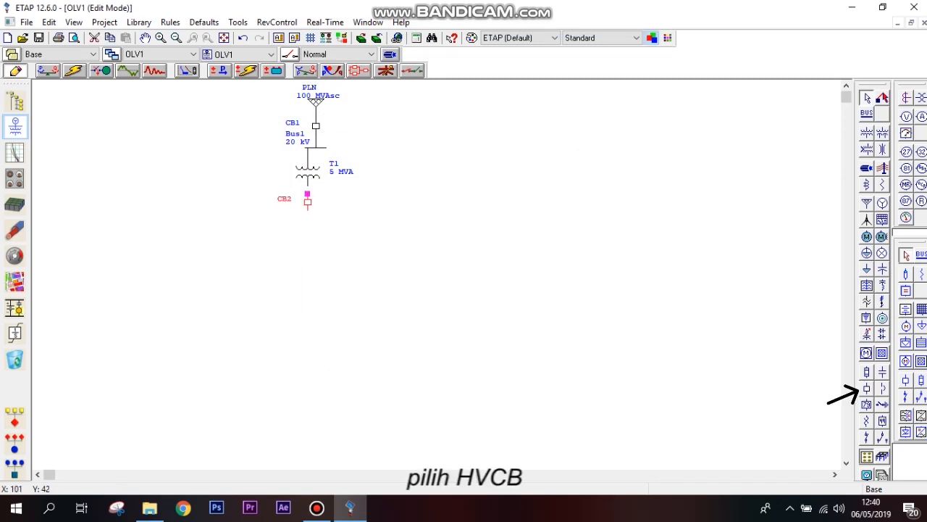
double_click(308, 202)
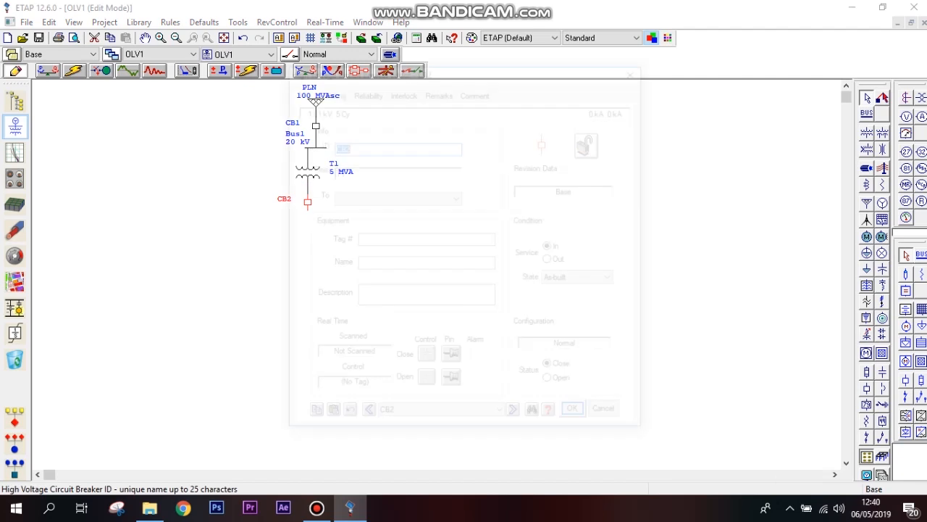
left_click(331, 90)
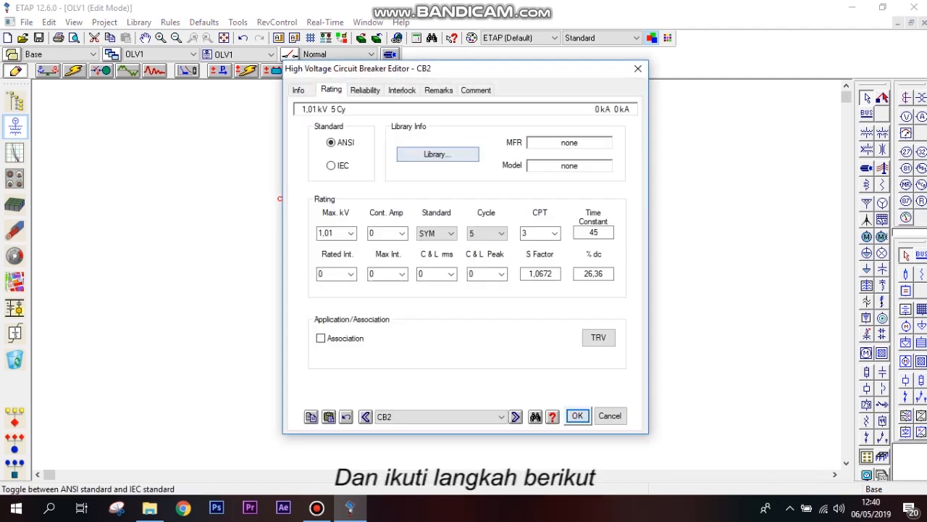
left_click(438, 154)
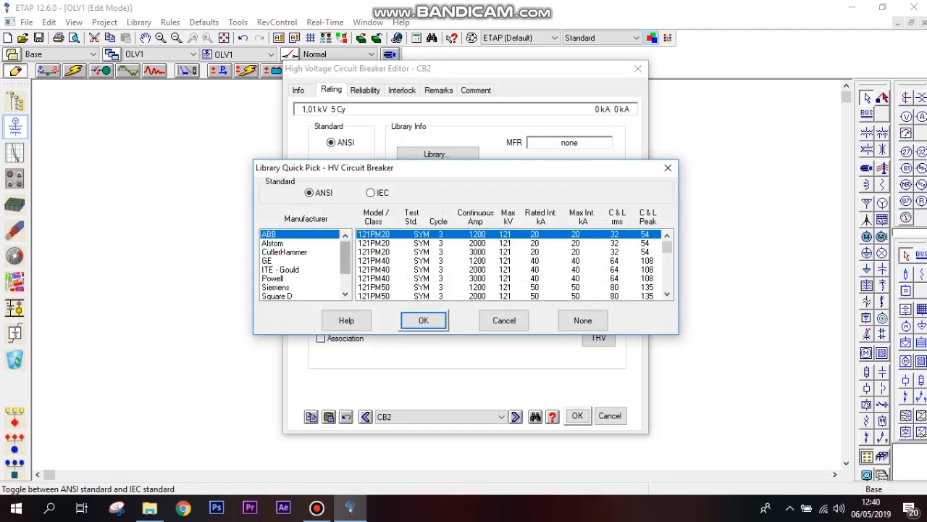
left_click_drag(346, 258, 345, 274)
left_click(285, 287)
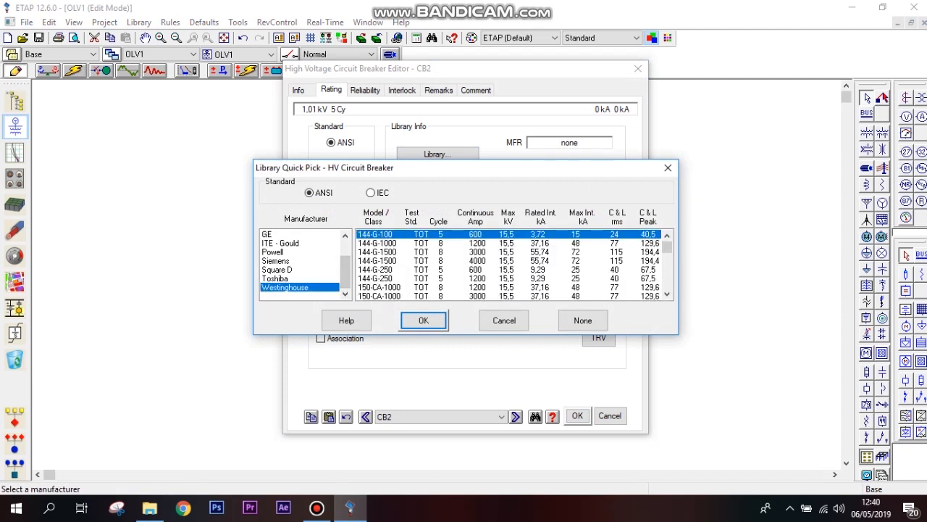
left_click_drag(667, 247, 667, 273)
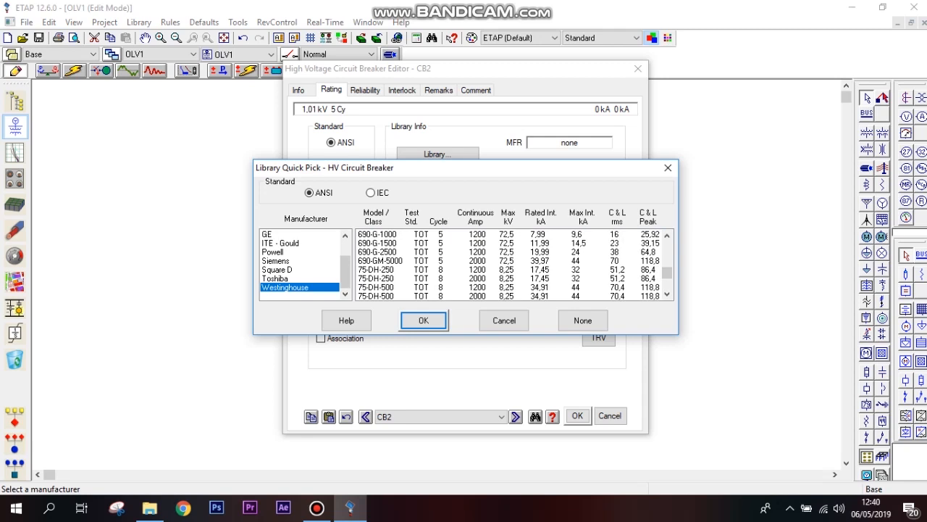
left_click(509, 269)
left_click(423, 319)
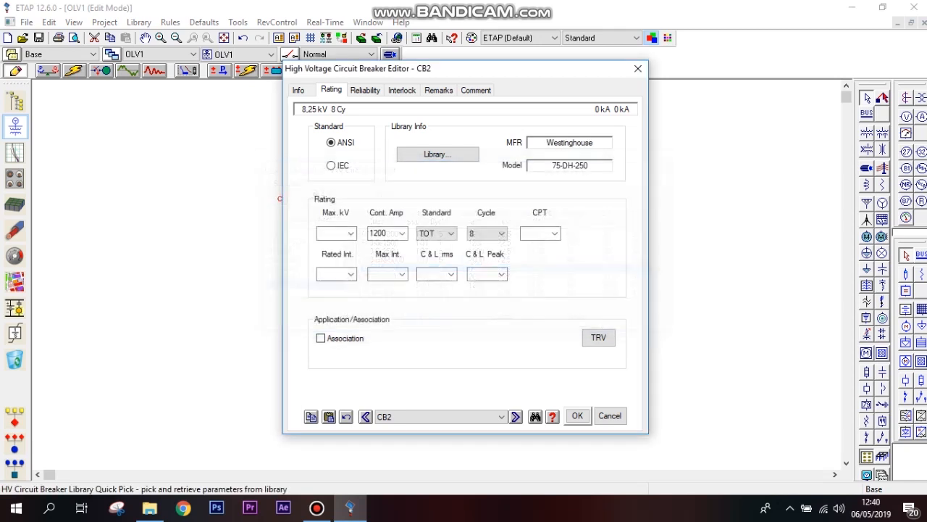
left_click(578, 415)
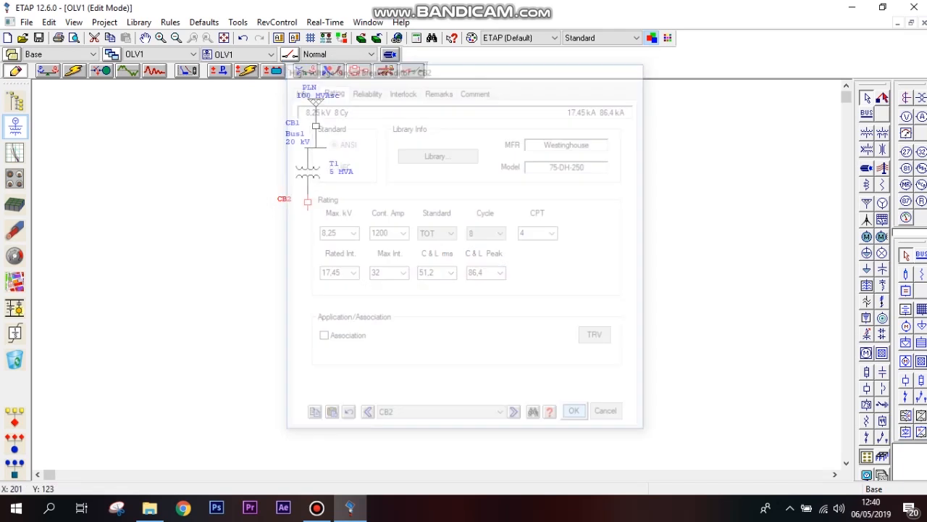
Add a widened bus connected below CB2, with another high-voltage circuit breaker connected beneath it.
left_click(867, 114)
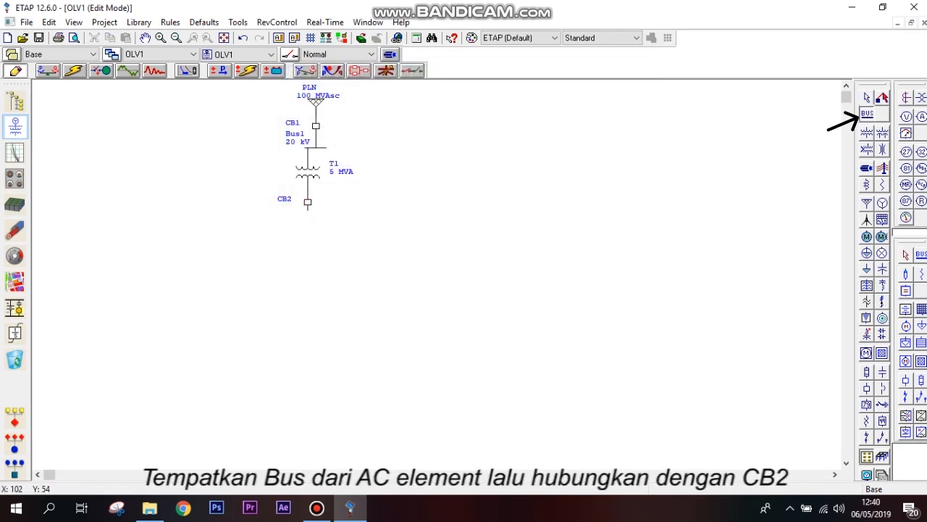
left_click(310, 226)
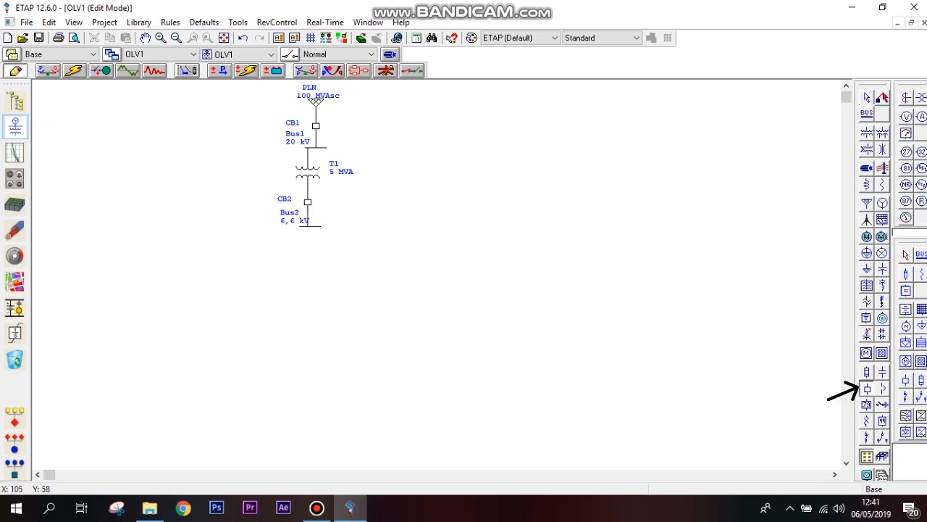
left_click(308, 246)
left_click_drag(307, 237, 308, 226)
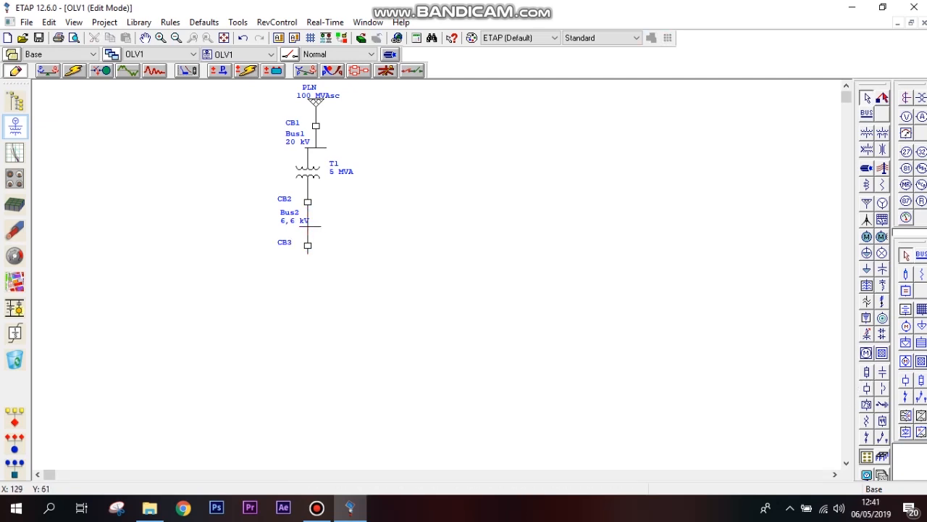
left_click_drag(343, 227, 351, 226)
left_click(412, 207)
Assign circuit breaker CB3 the Westinghouse 75-DH-250 library model with 1200 A continuous current and 8,25 kV maximum voltage.
double_click(307, 245)
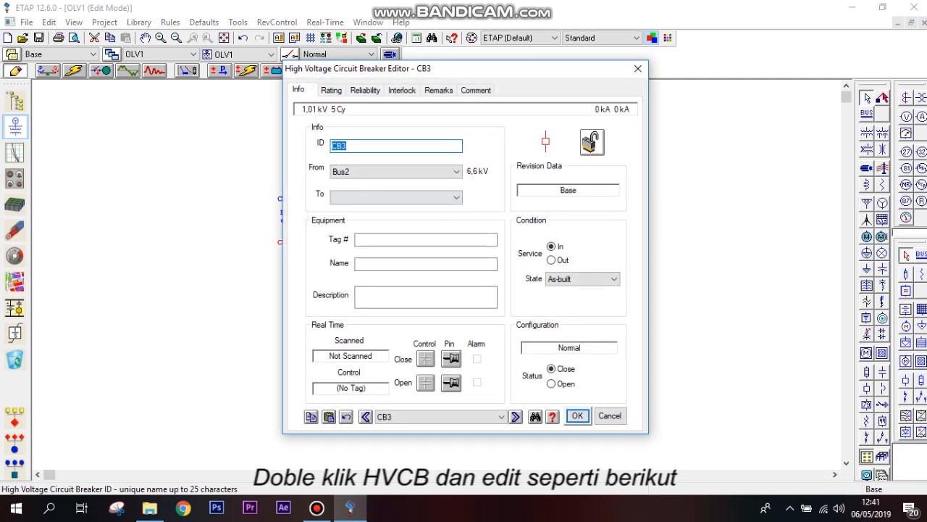
left_click(331, 90)
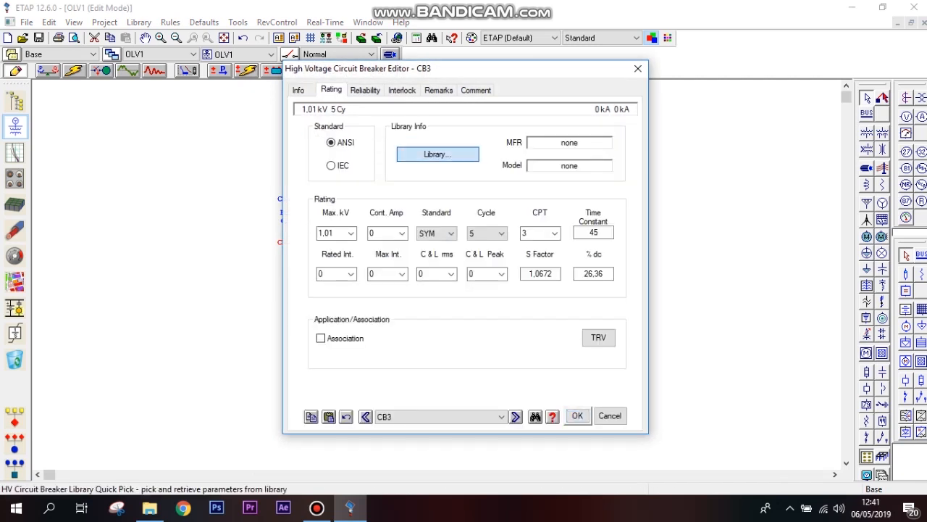
left_click(438, 153)
left_click_drag(345, 260, 345, 274)
left_click(286, 287)
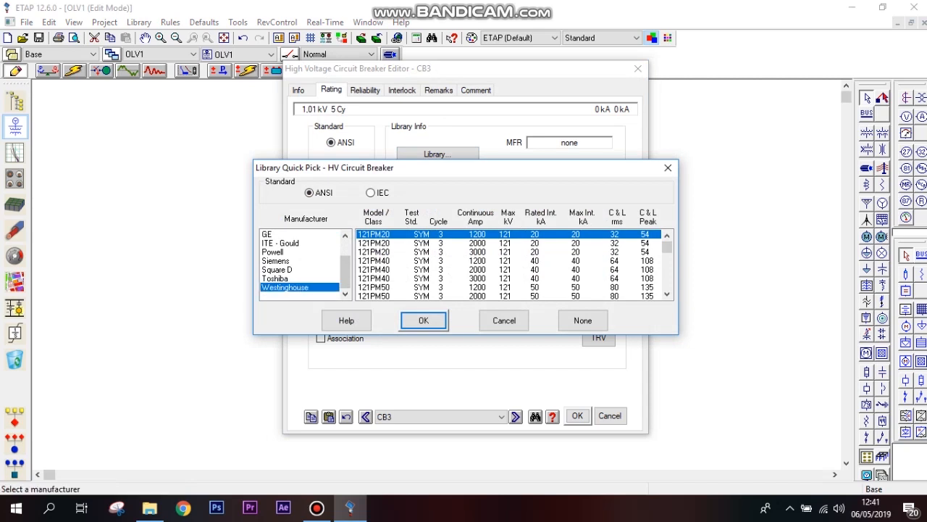
scroll(509, 265, "down", 15)
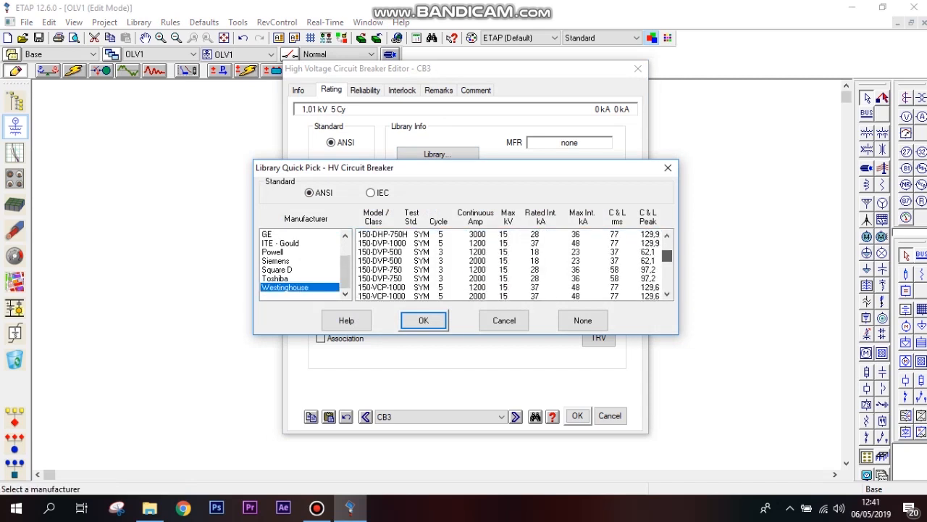
scroll(509, 265, "up", 6)
left_click(509, 252)
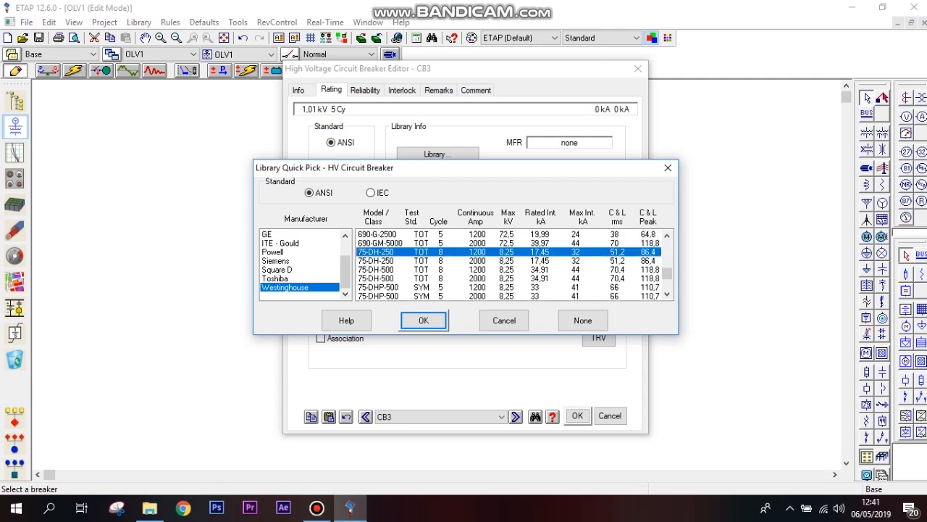
left_click(423, 320)
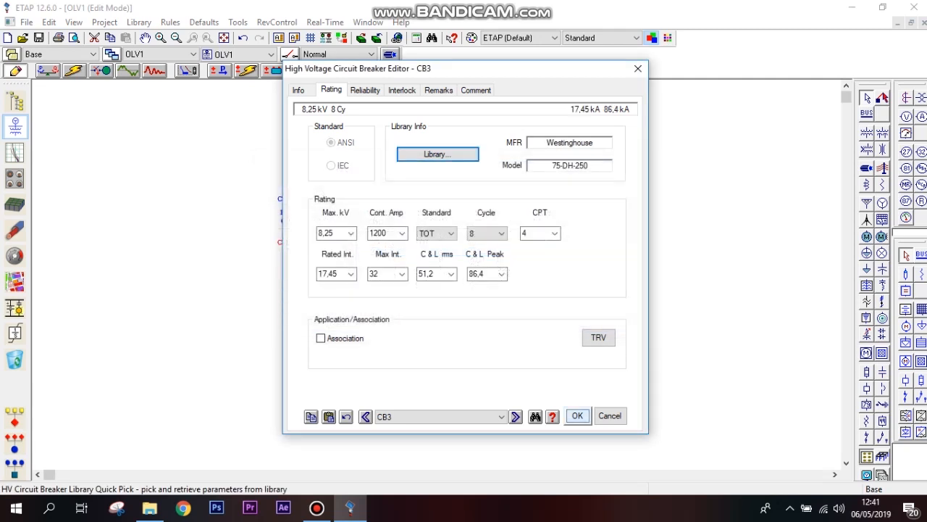
left_click(577, 416)
left_click(513, 366)
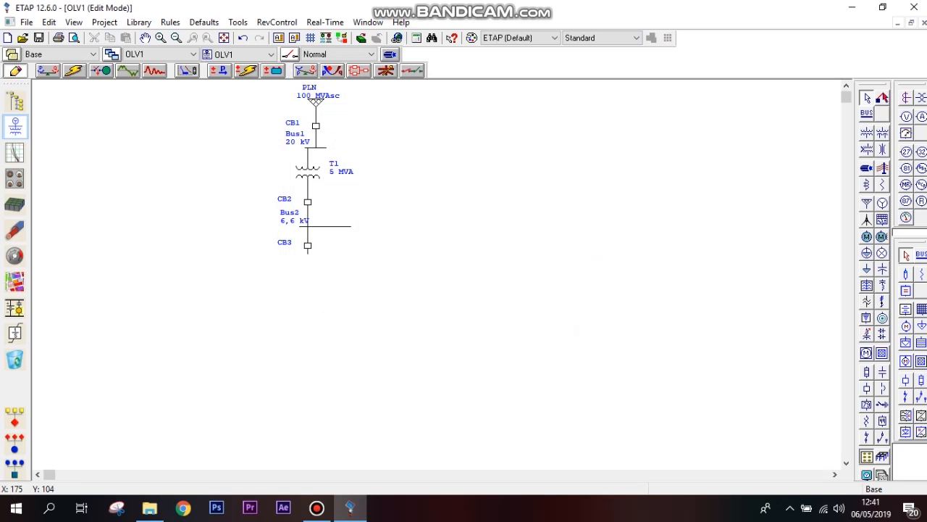
Place a cable below circuit breaker CB3 and connect the two.
left_click(866, 168)
left_click(307, 265)
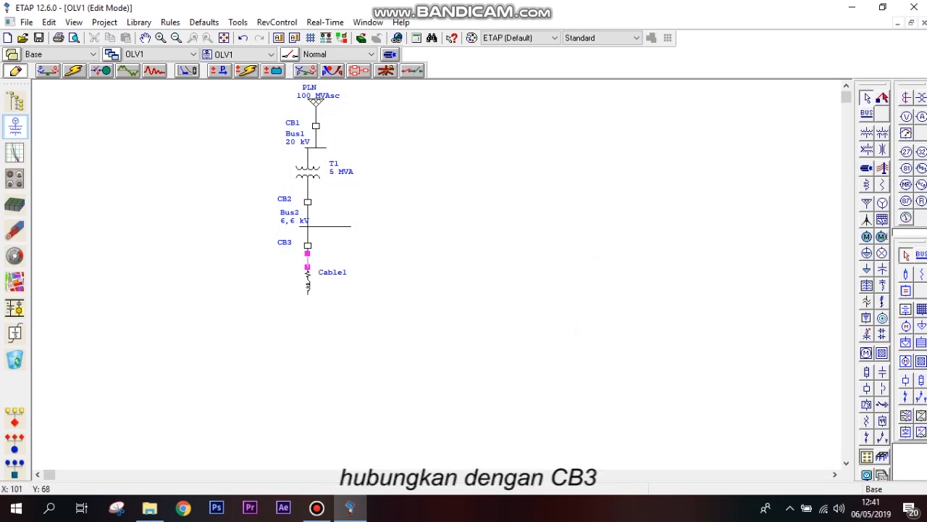
left_click(317, 308)
Set the length of Cable1 to 100 ft.
left_click(306, 280)
double_click(308, 280)
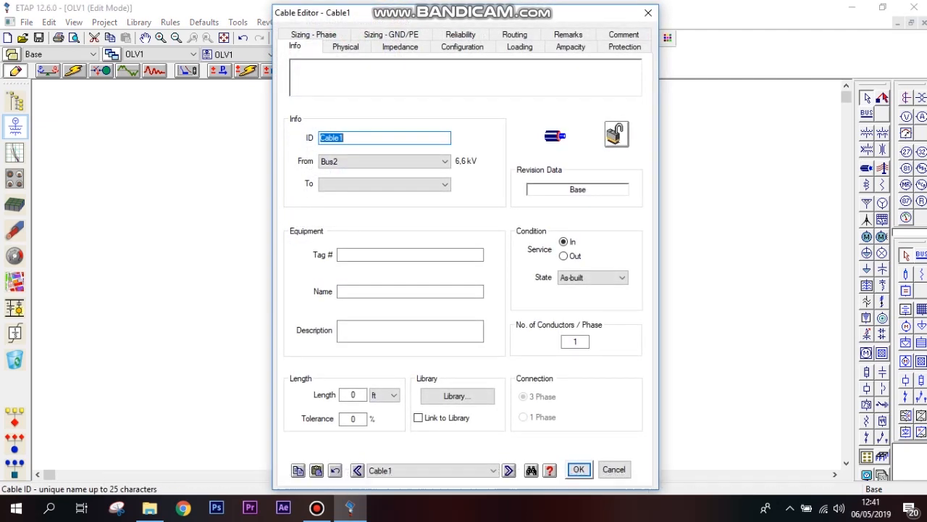
double_click(353, 394)
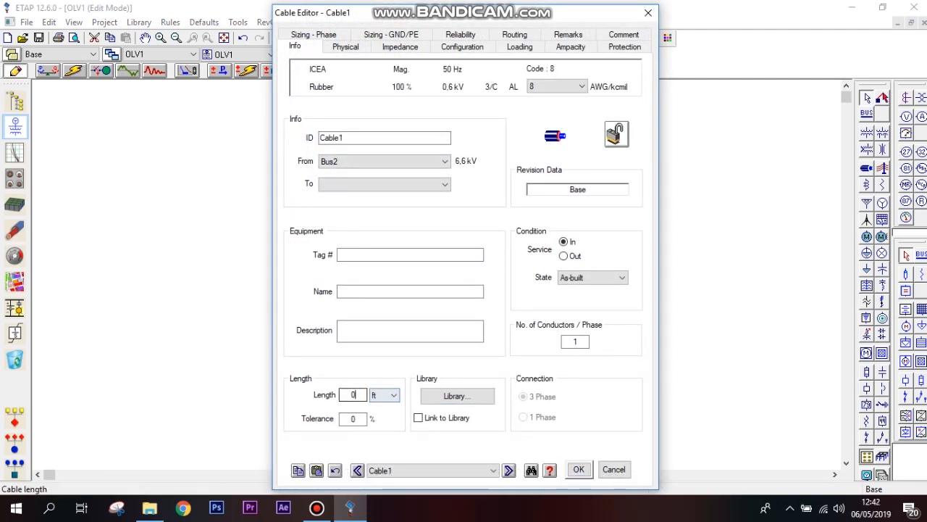
type("100")
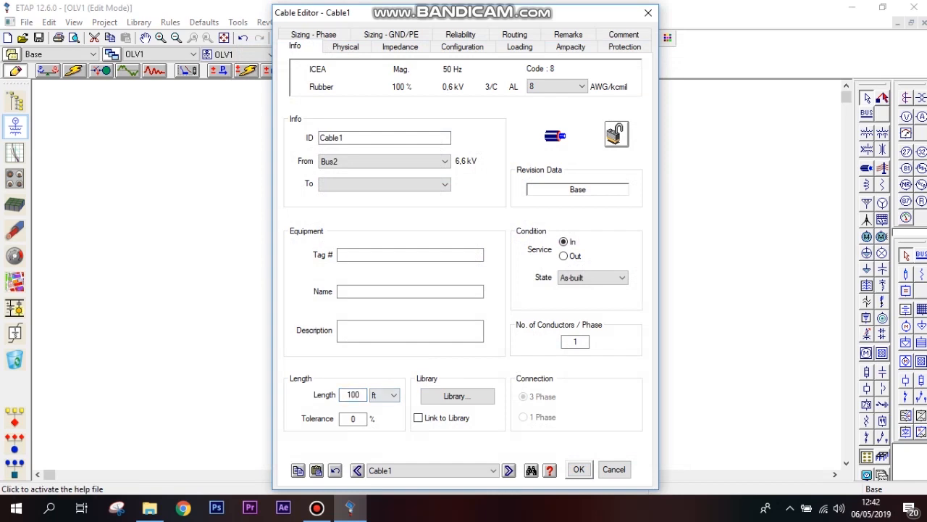
Assign Cable1 the 50 Hz, 0,6 kV, 3/C copper ICEA rubber magnetic library cable in size 6, then review its impedance and accept the settings.
left_click(457, 395)
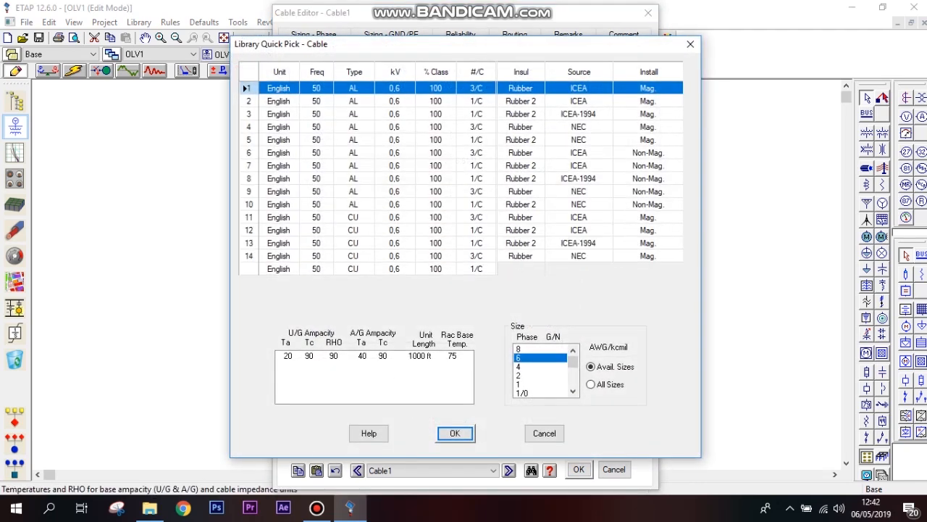
left_click(435, 126)
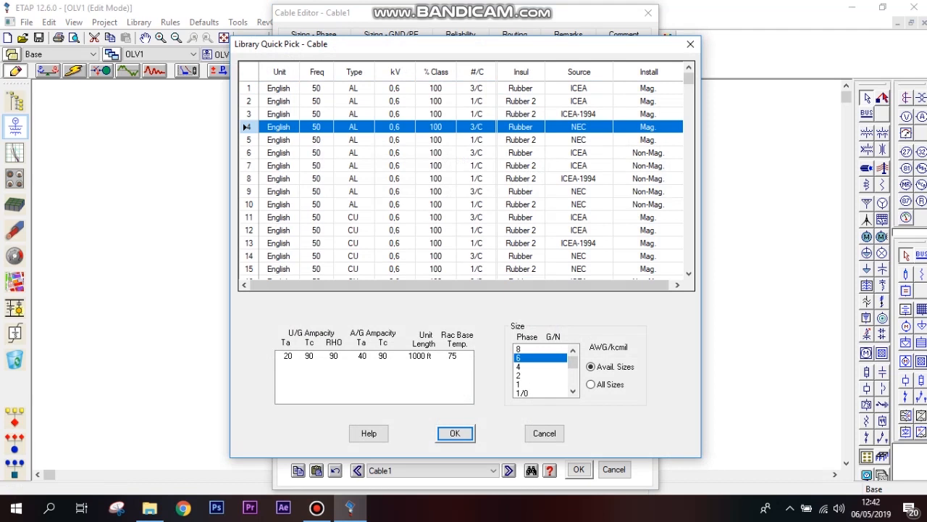
left_click(436, 113)
left_click(436, 101)
left_click(435, 217)
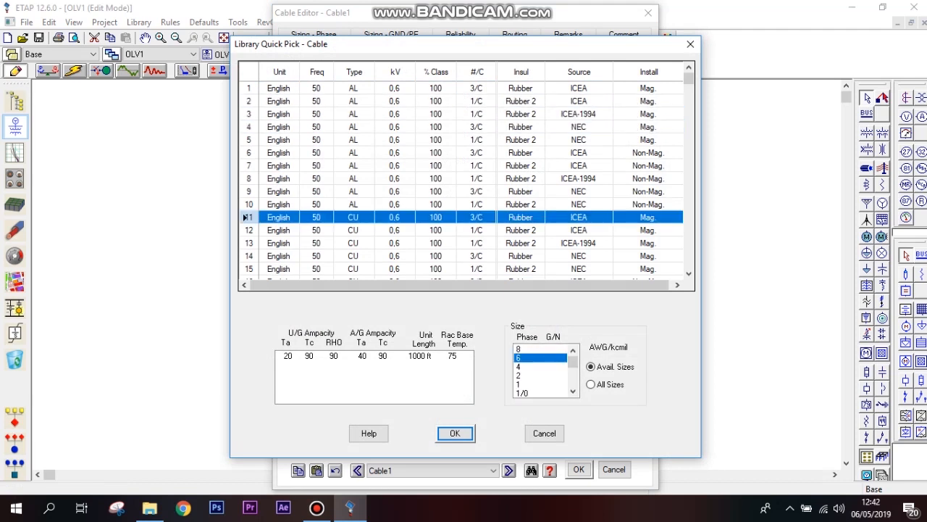
scroll(435, 218, "down", 1)
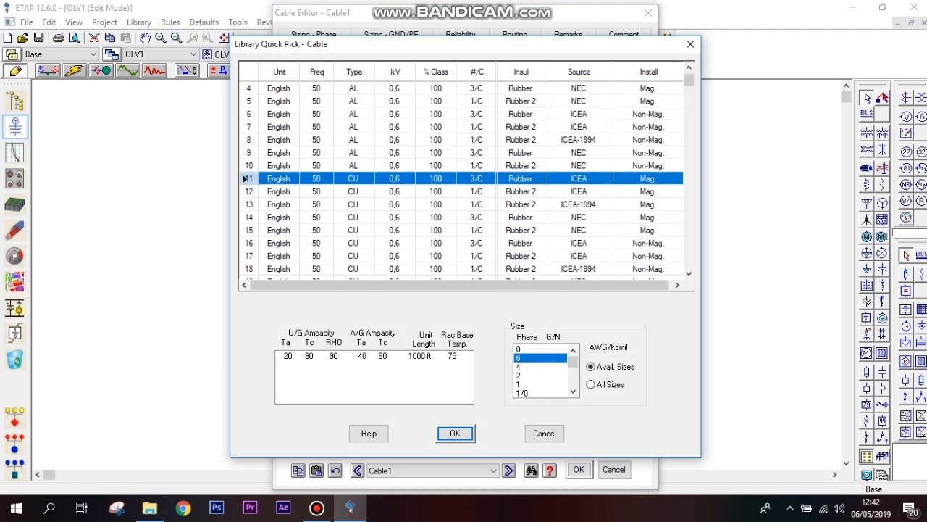
left_click(455, 434)
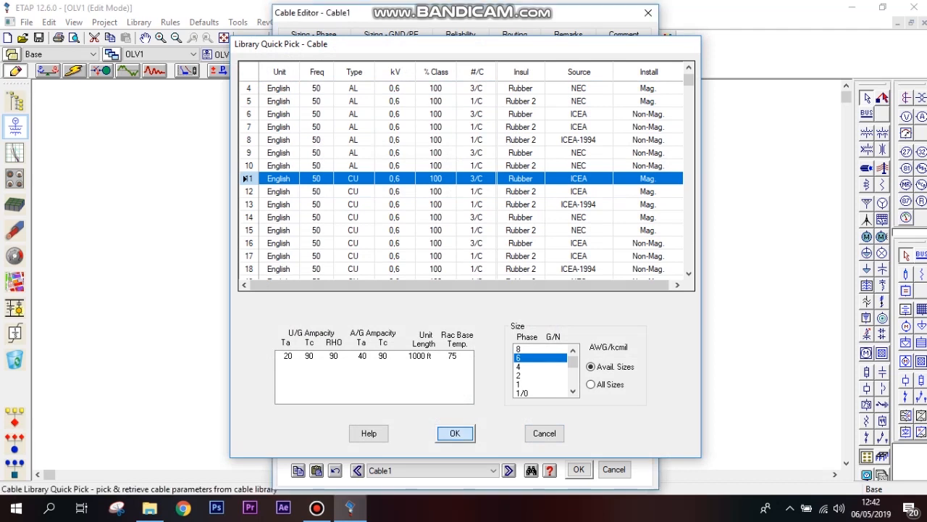
left_click(400, 47)
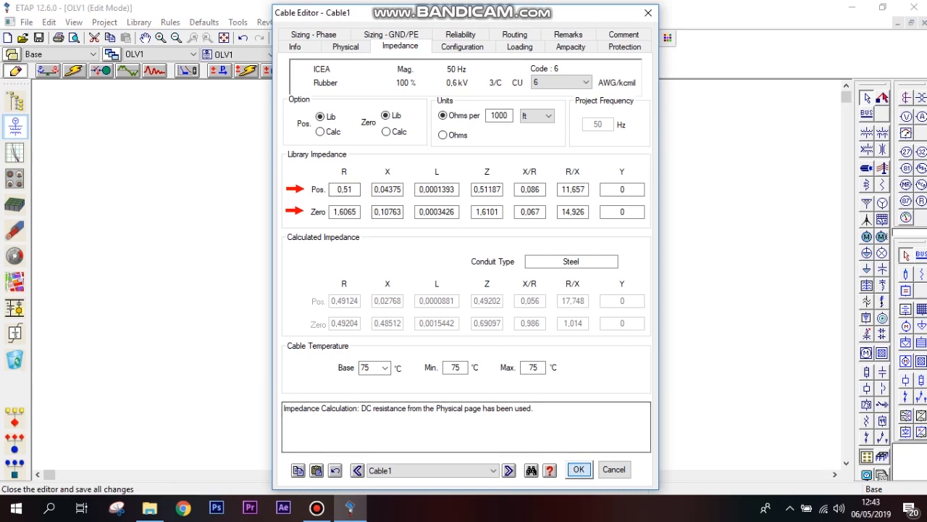
left_click(578, 469)
left_click(625, 414)
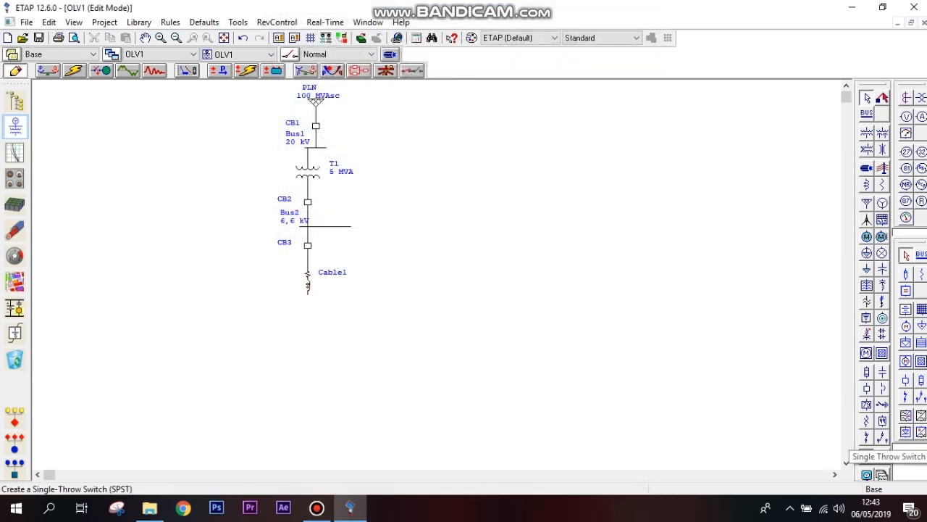
Place a single-throw switch below Cable1 and connect it to the cable's free end.
left_click(867, 437)
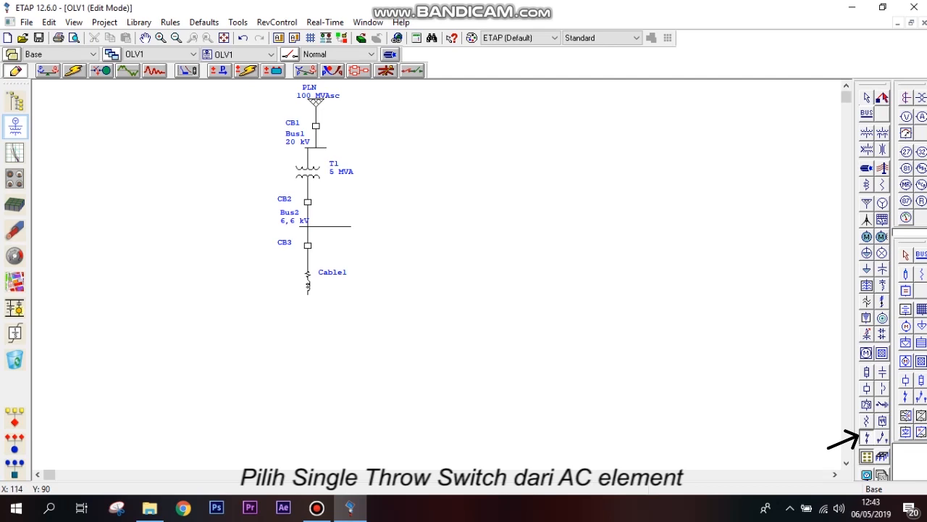
left_click(307, 304)
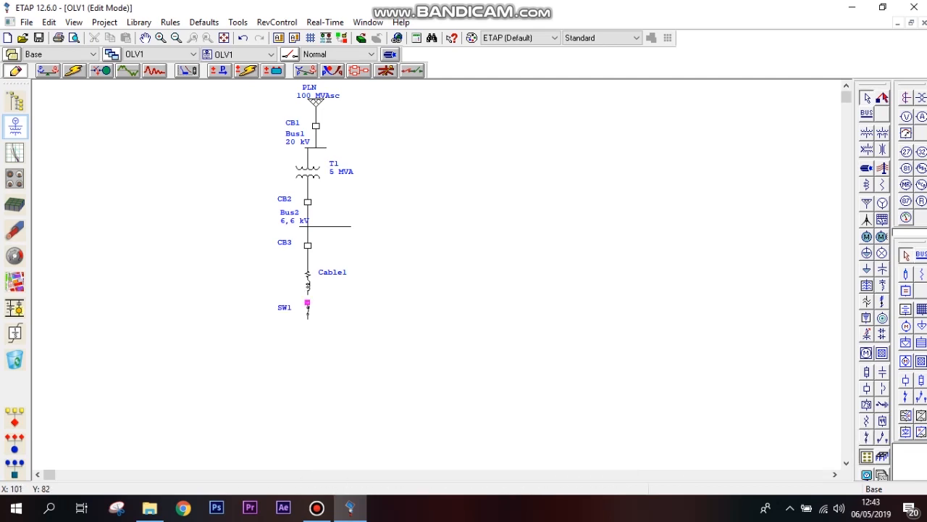
left_click_drag(307, 302, 307, 294)
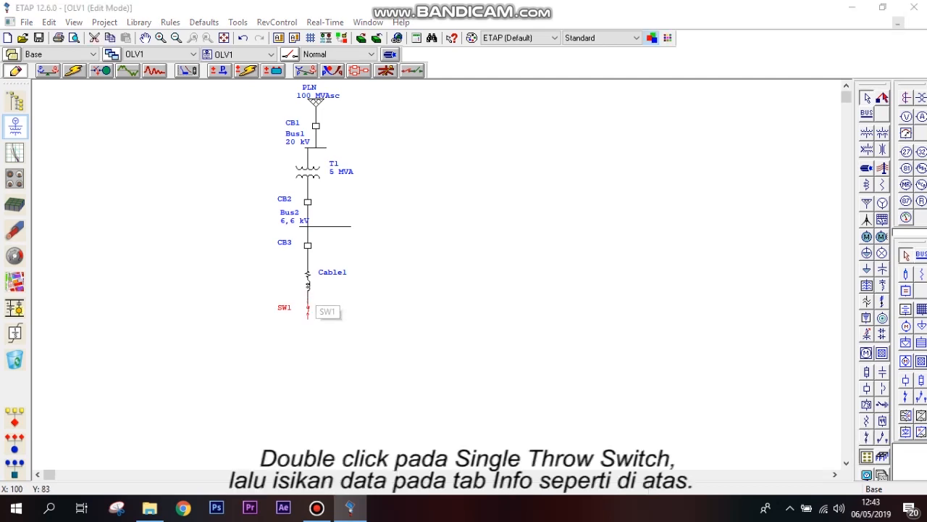
Rate switch SW1 at 13,8 kV and 1200 A continuous current, then accept the settings.
double_click(308, 308)
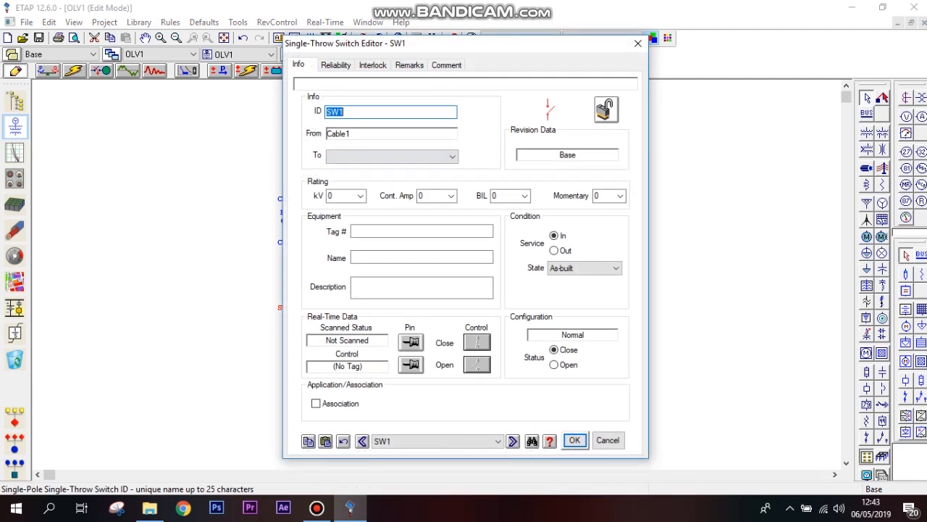
key("Tab")
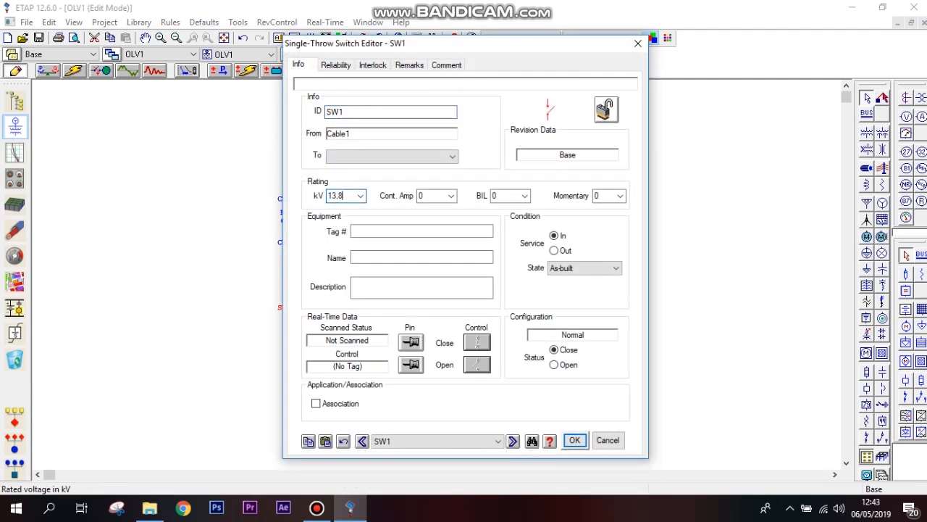
key("Tab")
key("alt+Down")
key("Down")
key("Down")
key("Down")
key("Down")
key("Down")
key("Down")
key("Down")
key("Down")
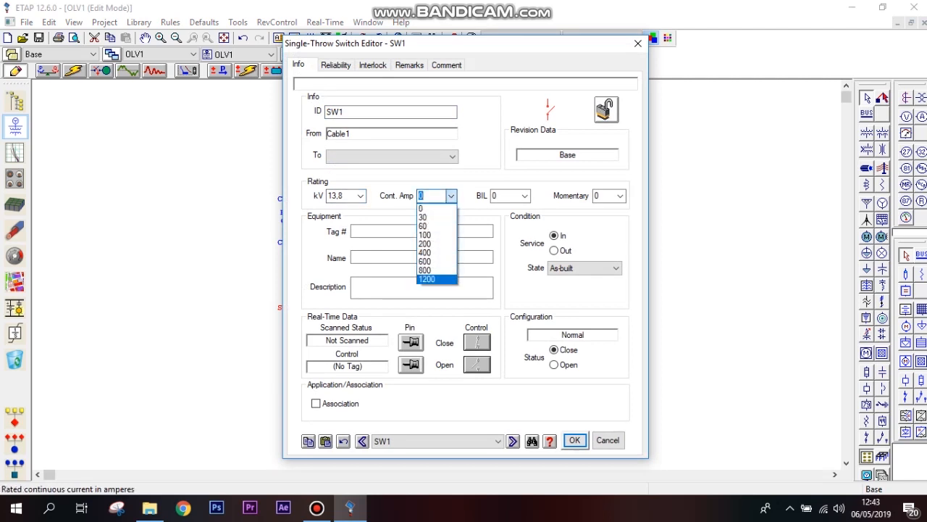
key("Return")
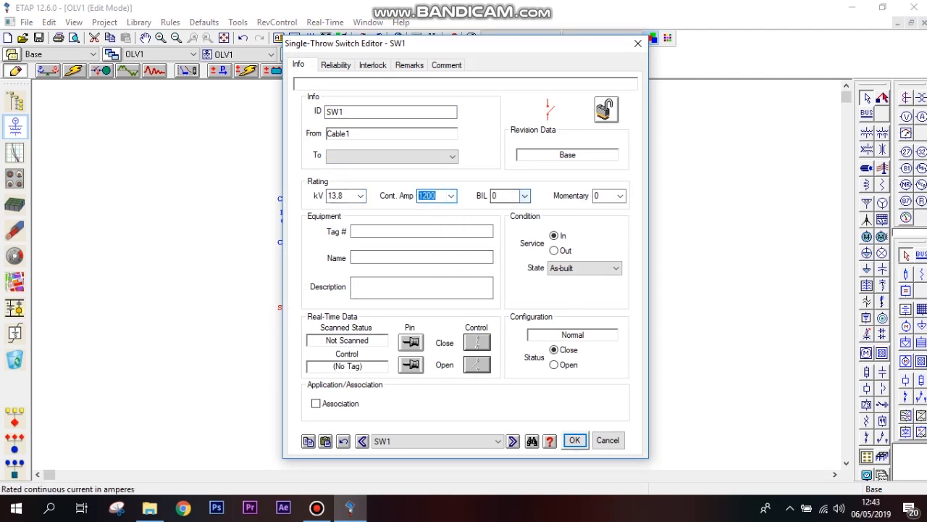
left_click(574, 440)
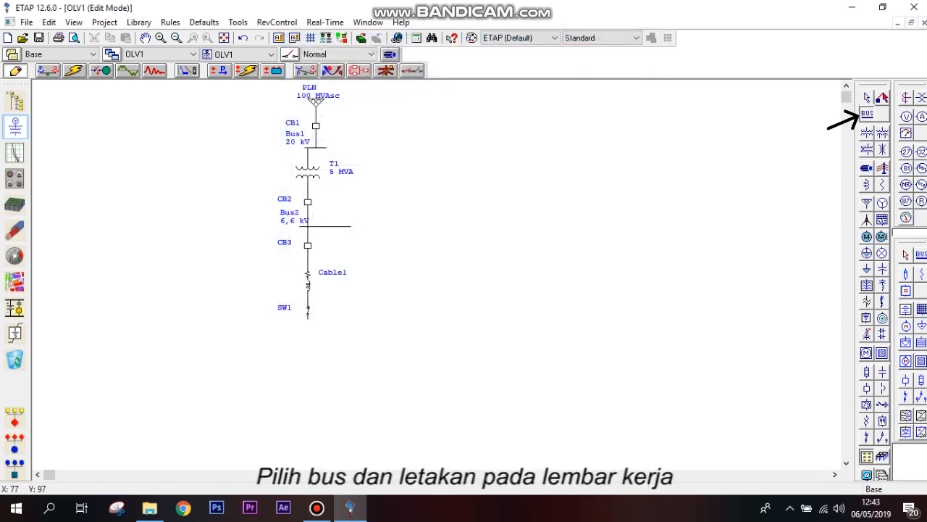
Place a bus below switch SW1, connect it to the switch and lengthen it to the side.
left_click(310, 332)
left_click_drag(307, 318, 308, 331)
left_click(313, 333)
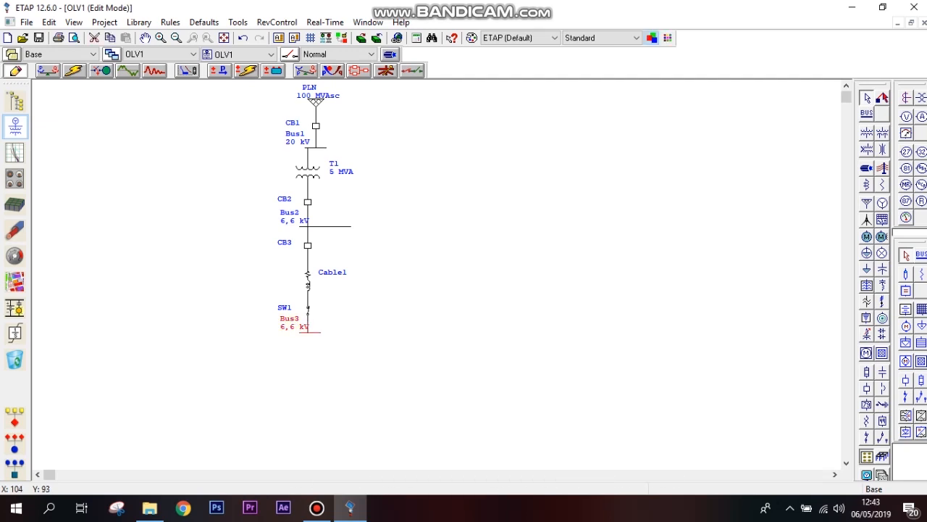
left_click_drag(350, 332, 354, 332)
left_click(359, 343)
Place a high voltage circuit breaker below Bus3 and connect it to the bus.
left_click(867, 389)
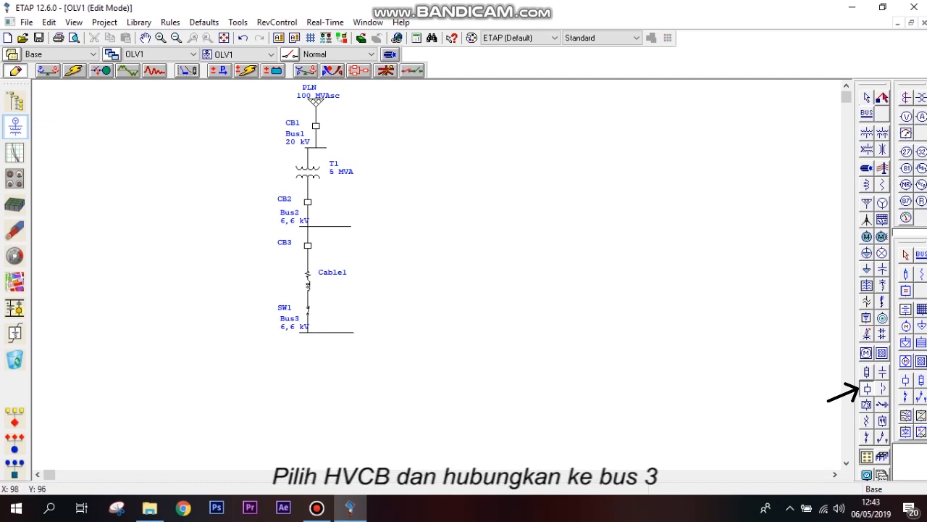
left_click(308, 351)
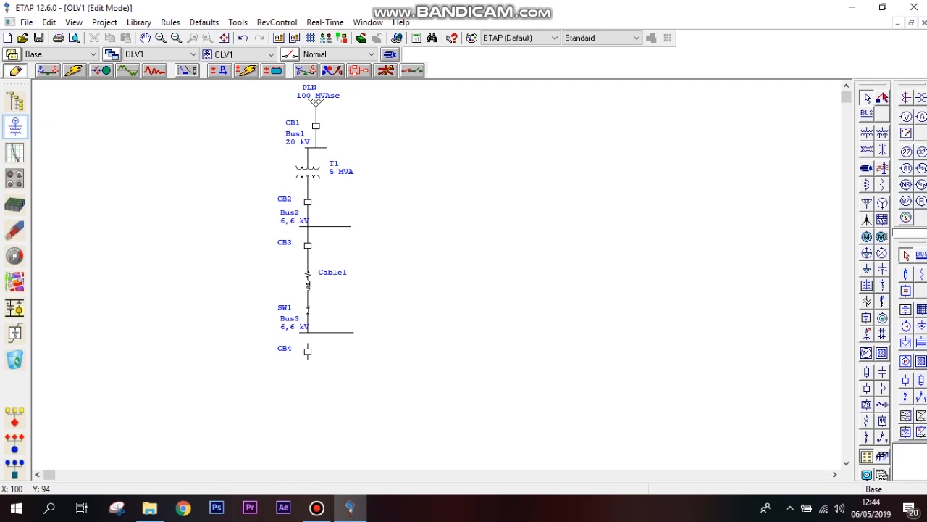
left_click_drag(307, 344, 307, 334)
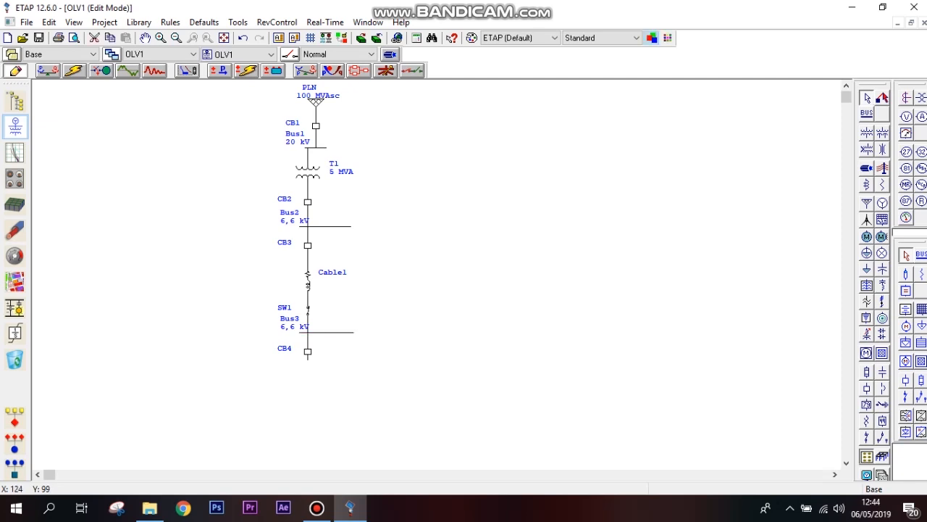
Assign circuit breaker CB4 the Westinghouse 75-DH-250 library model with 1200 A continuous current and 8,25 kV maximum voltage.
double_click(307, 352)
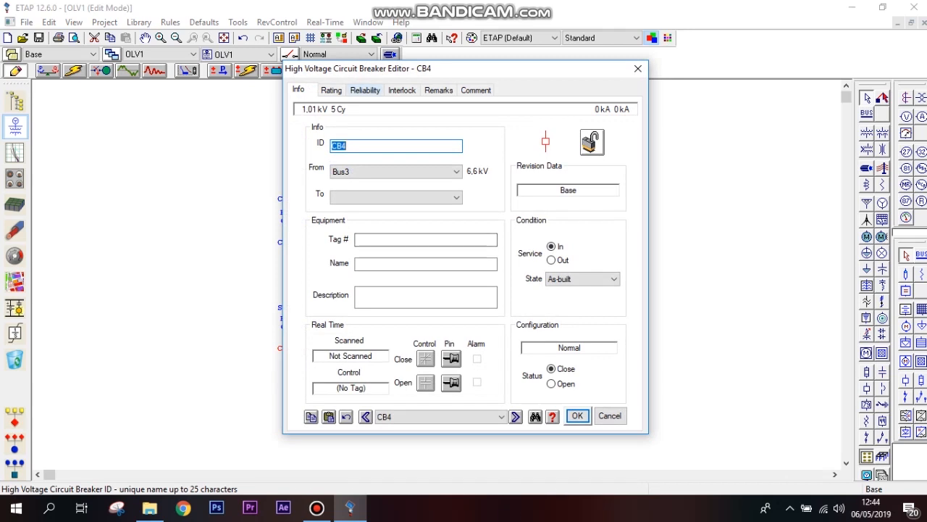
left_click(331, 90)
left_click(438, 154)
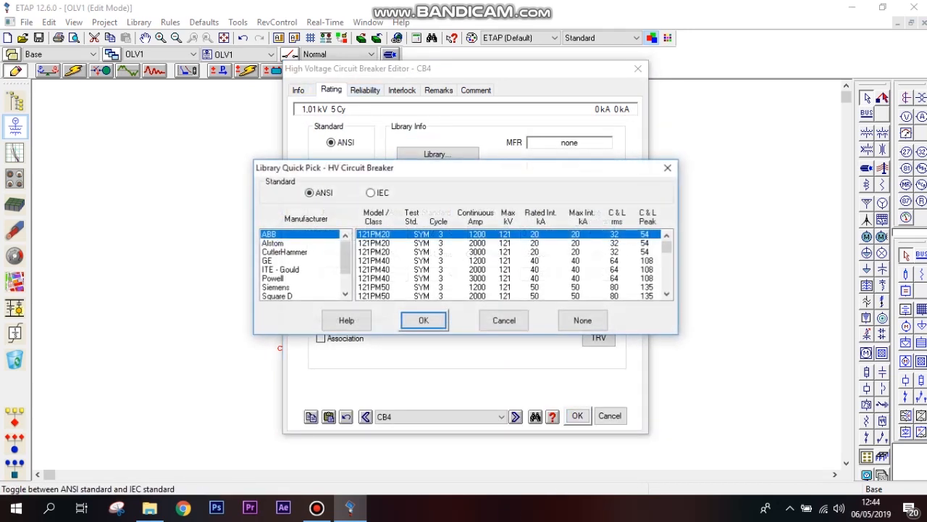
left_click_drag(346, 258, 346, 274)
left_click(286, 288)
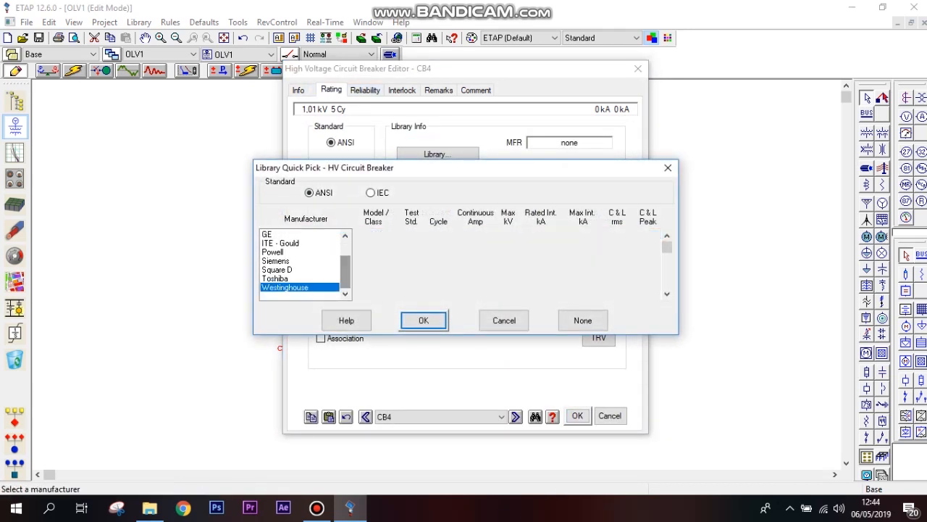
scroll(507, 265, "down", 3)
scroll(514, 264, "down", 8)
scroll(516, 265, "down", 6)
scroll(507, 265, "up", 3)
left_click(463, 287)
left_click(423, 321)
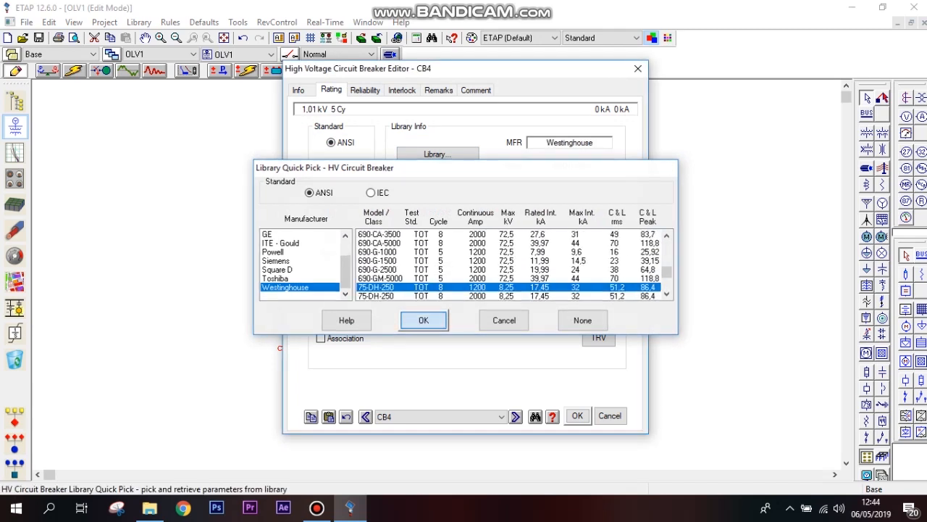
left_click(578, 415)
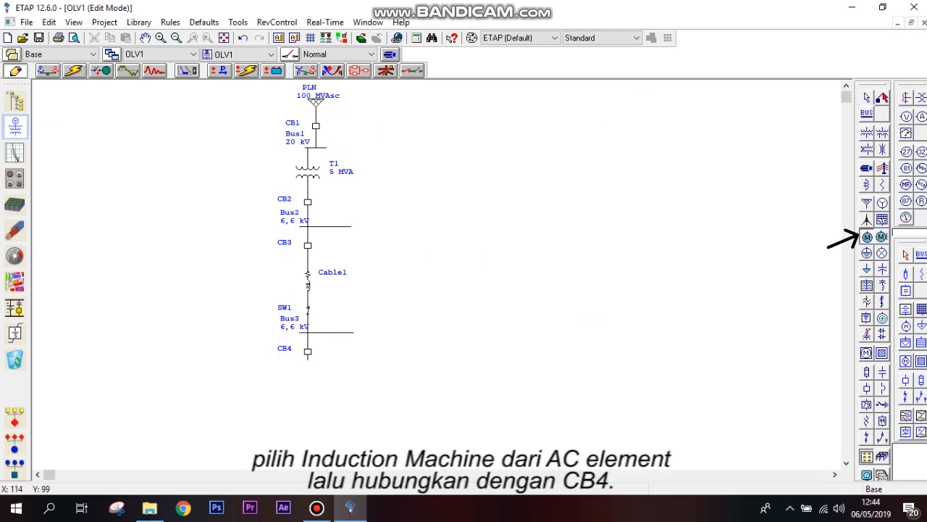
Connect an induction machine below circuit breaker CB4 and set its nameplate rating to 206 HP.
left_click(307, 376)
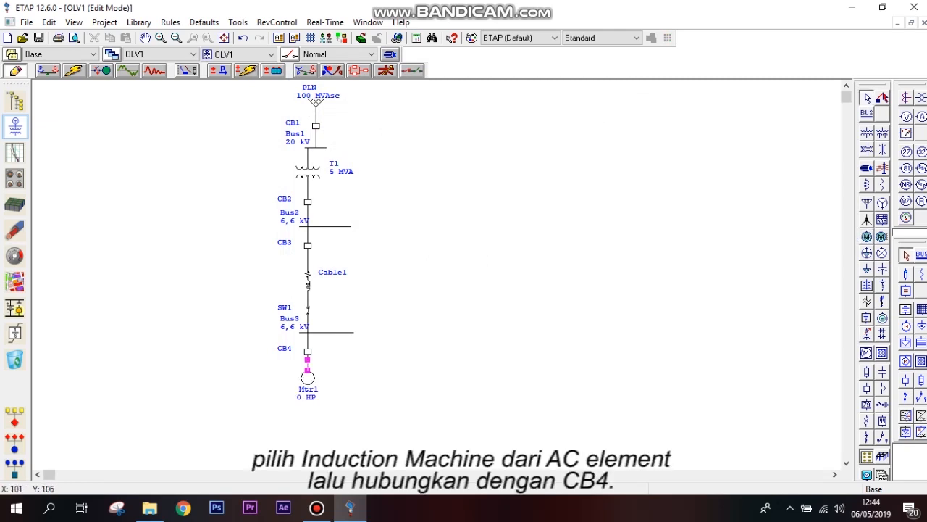
left_click_drag(307, 370, 307, 359)
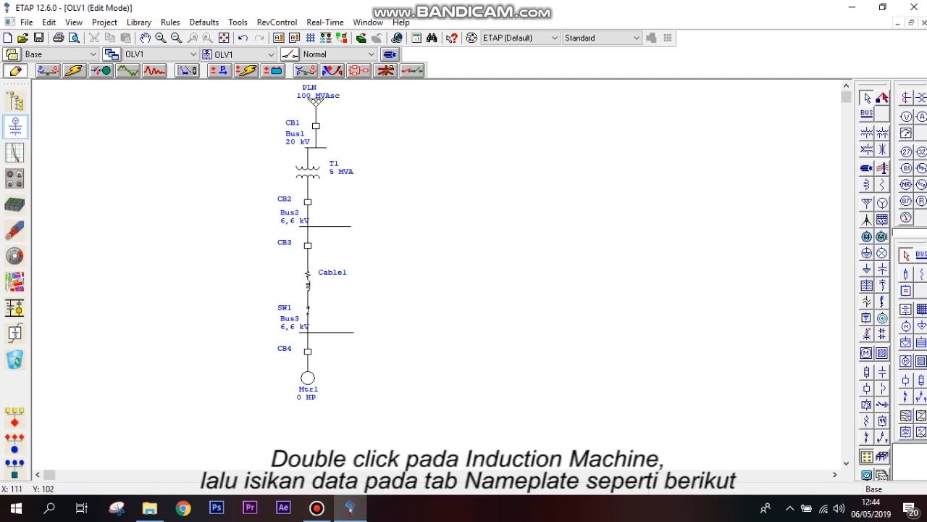
double_click(307, 377)
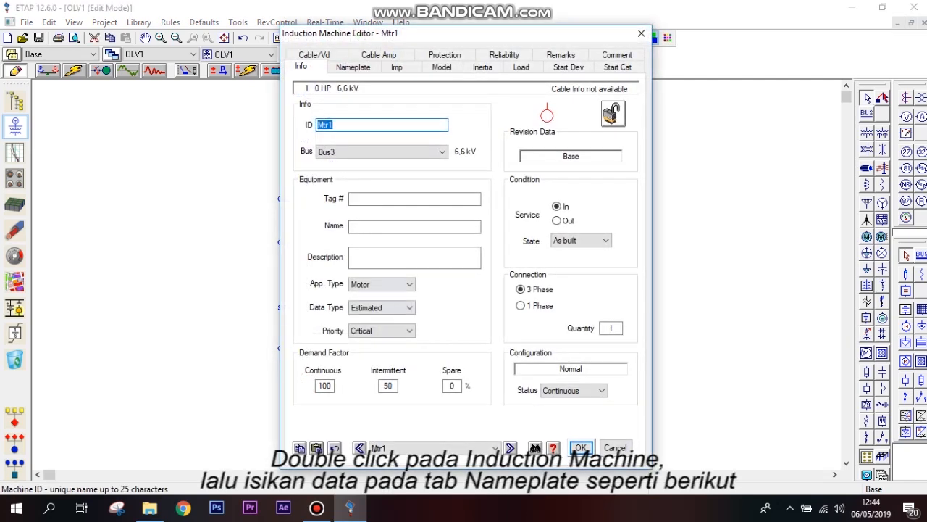
left_click(352, 66)
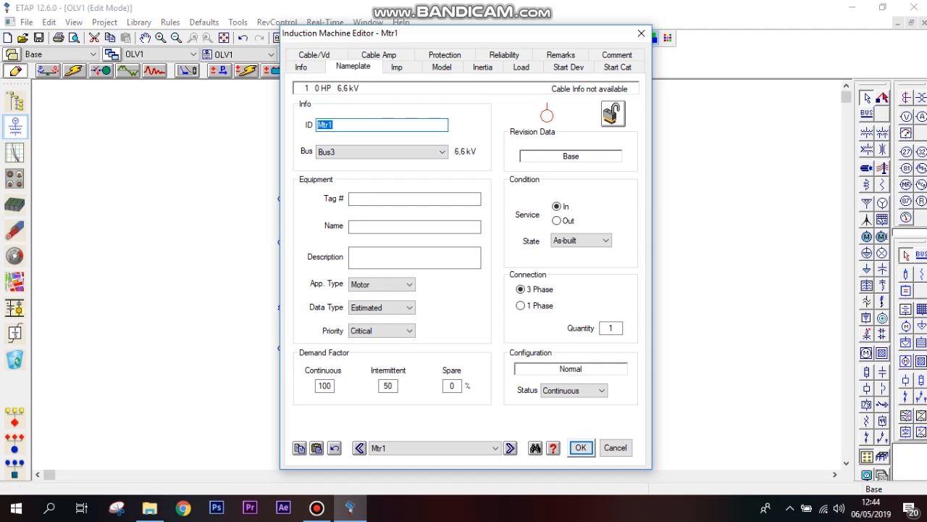
double_click(348, 141)
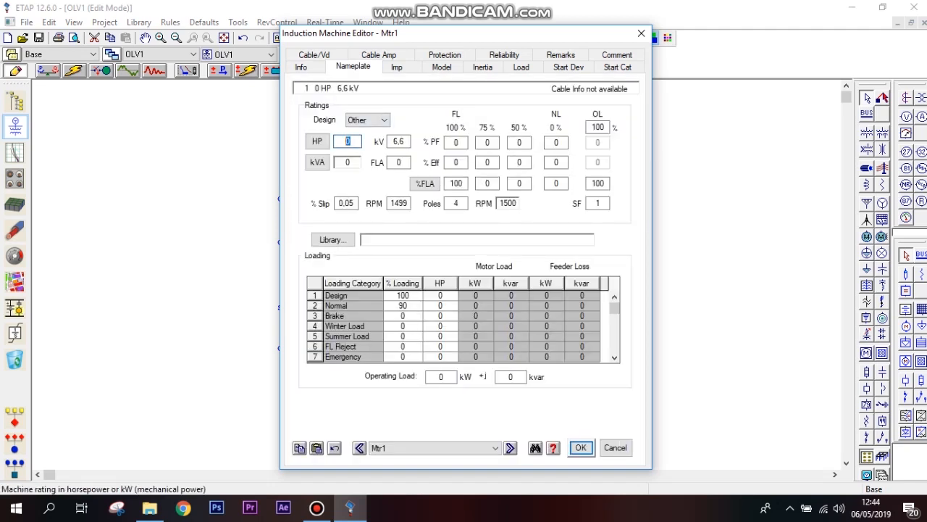
type("206")
key("Tab")
key("Tab")
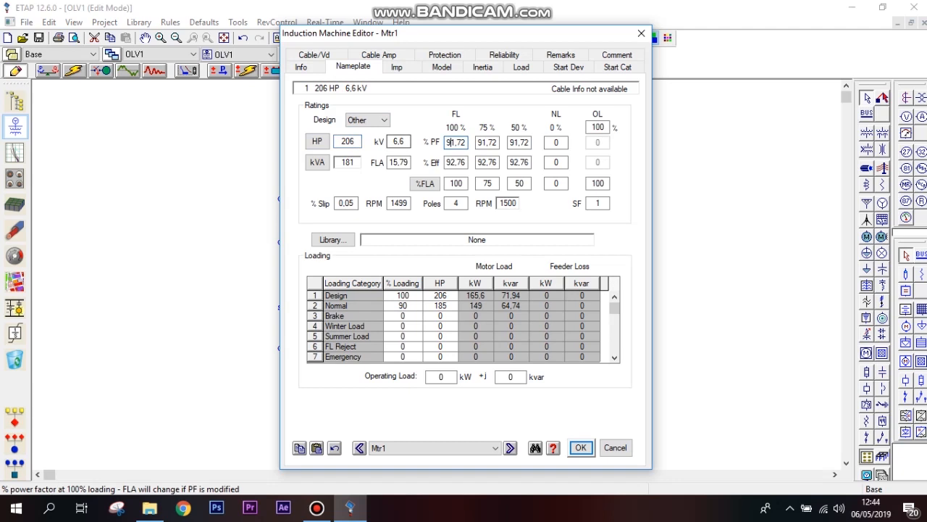
Set the power factor of motor Mtr1 to 78 % at 100 %, 75 % and 50 % loading.
double_click(457, 143)
type("78")
key("Tab")
key("shift+Home")
type("7")
type("8")
double_click(523, 142)
type("78")
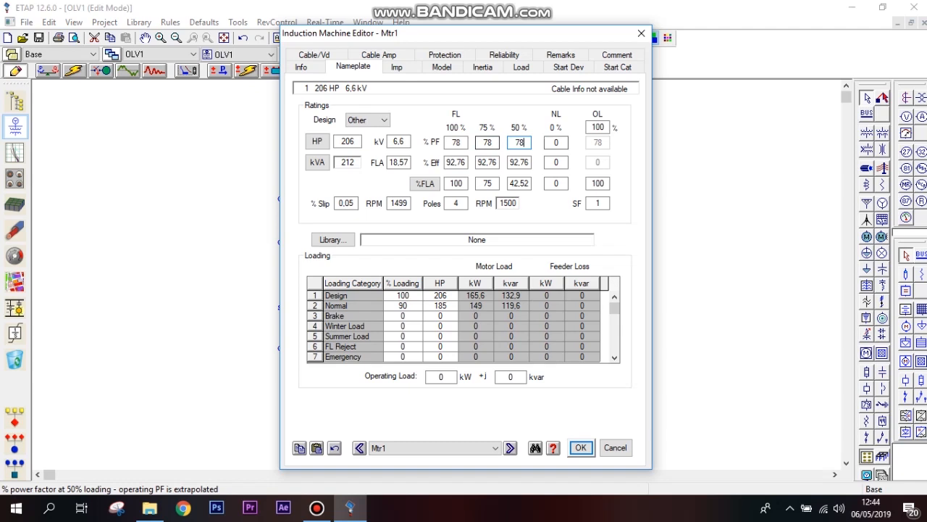
key("Tab")
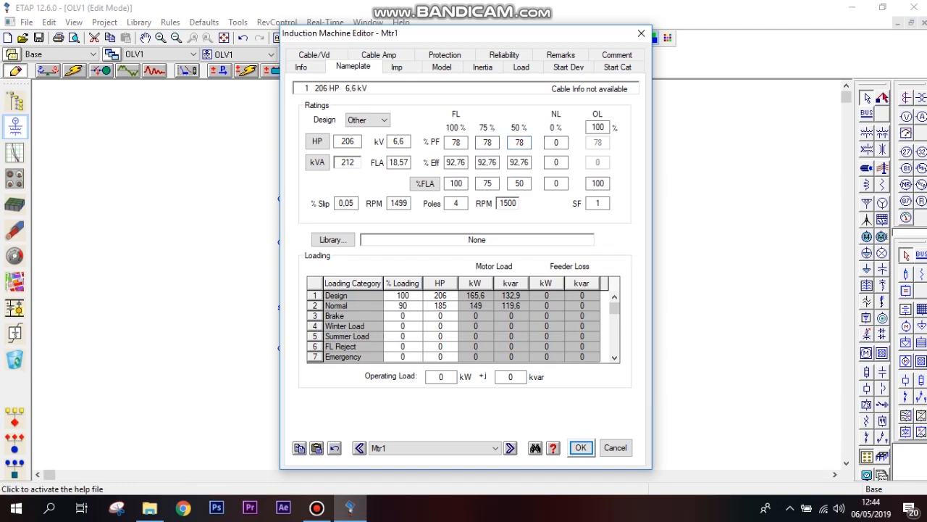
left_click(556, 143)
Set the full-load current of motor Mtr1 to 19,8 A.
left_click_drag(410, 163, 394, 163)
type("9,8")
key("Tab")
key("Tab")
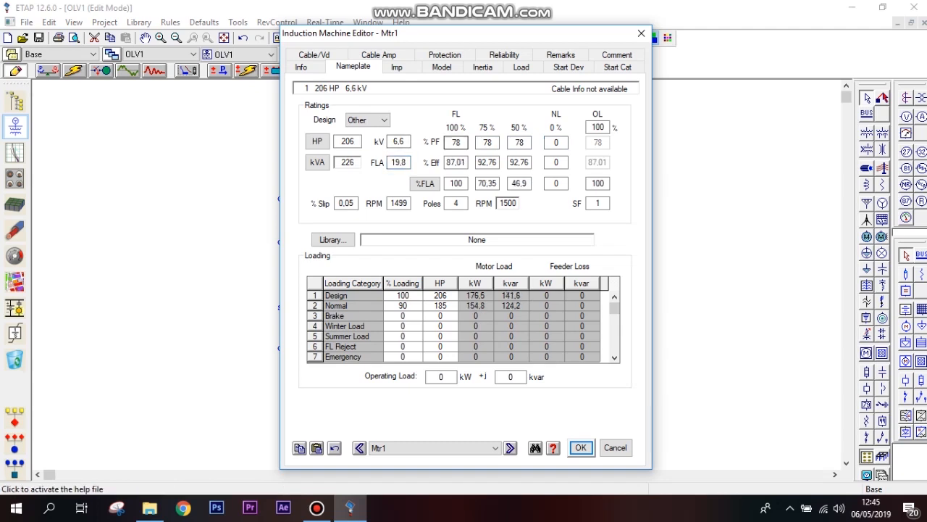
Set the efficiency of motor Mtr1 to 87 % at 100 %, 75 % and 50 % loading.
key("Tab")
type("87")
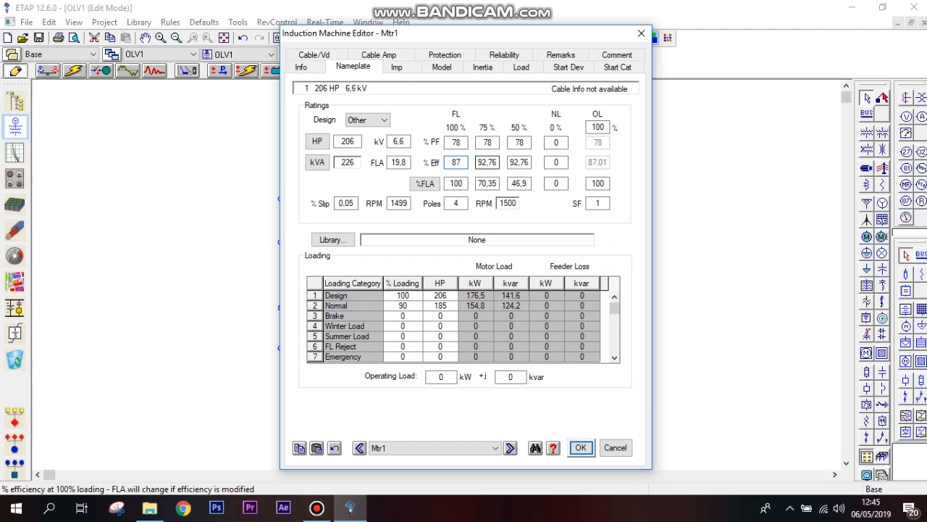
key("Tab")
type("87")
key("Tab")
type("87")
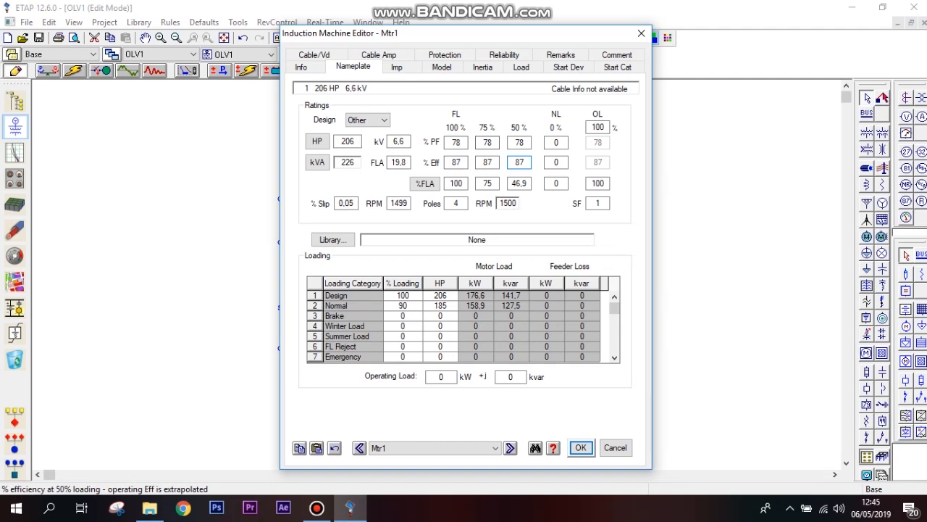
key("Tab")
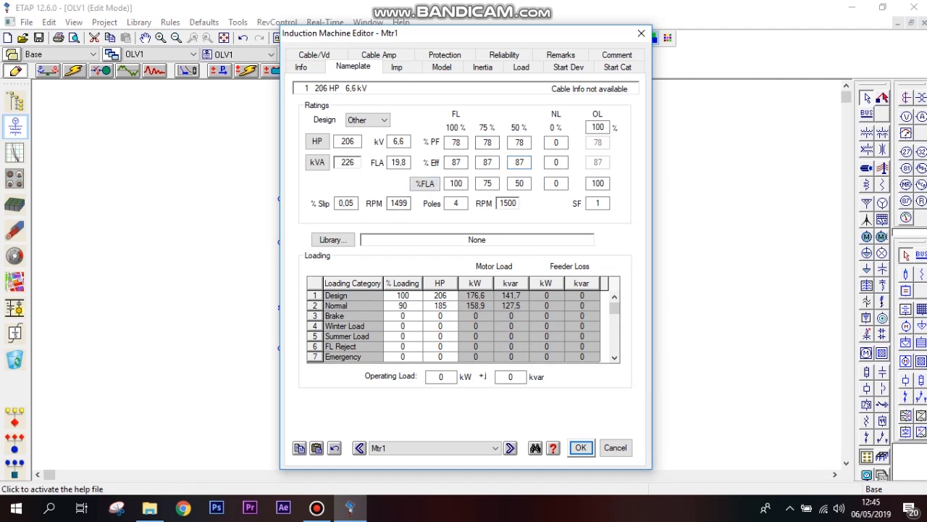
Set the slip of motor Mtr1 to 0,07 % and accept the motor settings.
left_click(353, 204)
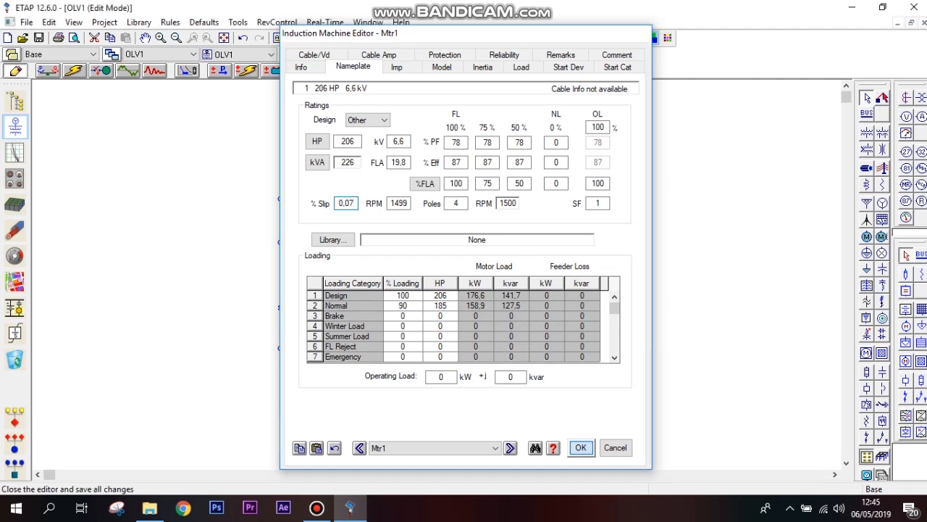
left_click(580, 447)
left_click(493, 326)
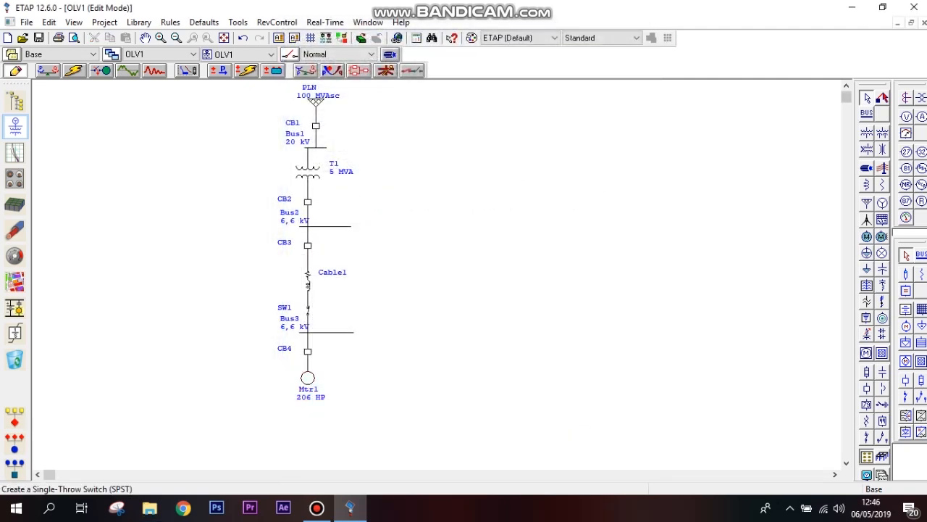
Place a second single-throw switch below Bus3, beside circuit breaker CB4, and connect it to the bus.
left_click(867, 436)
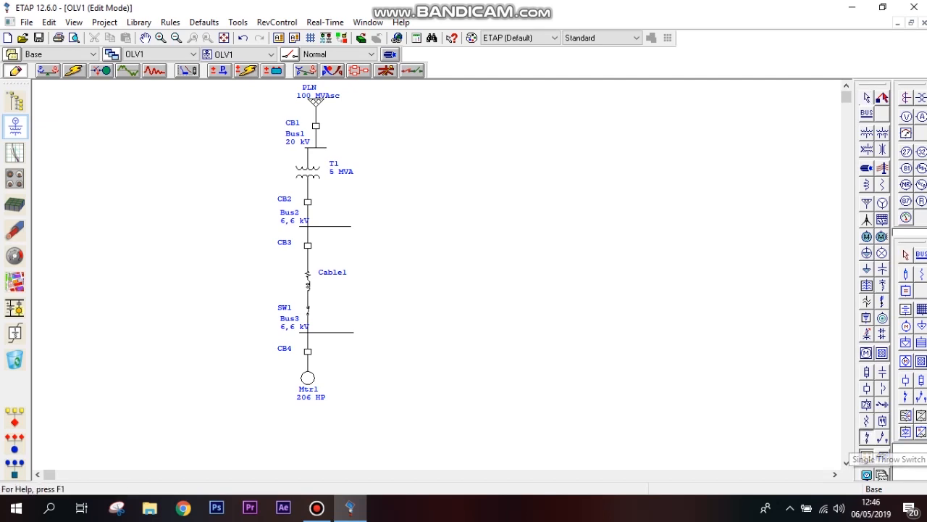
left_click(343, 348)
left_click_drag(343, 339, 344, 332)
left_click(378, 281)
Set the rating of switch SW2 to 13,8 kV and 1200 A continuous current, and accept the switch settings.
double_click(343, 349)
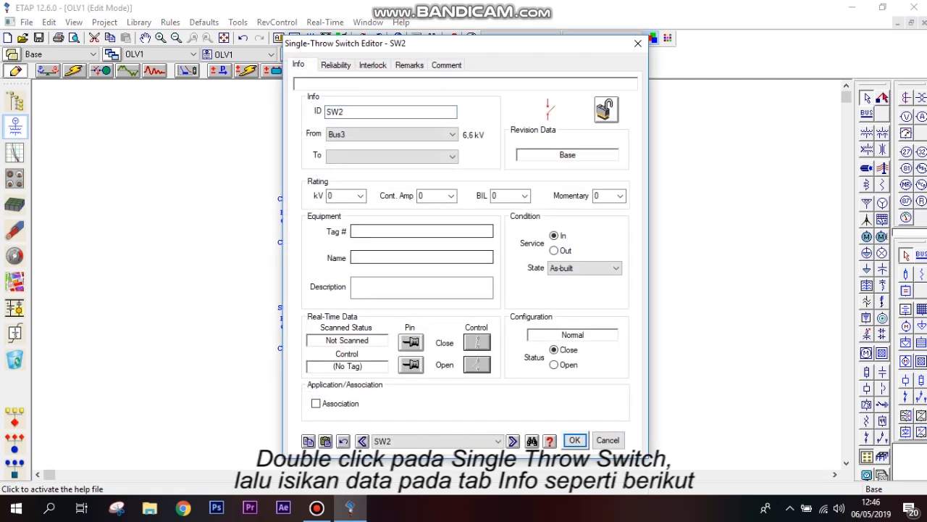
double_click(331, 196)
left_click(360, 196)
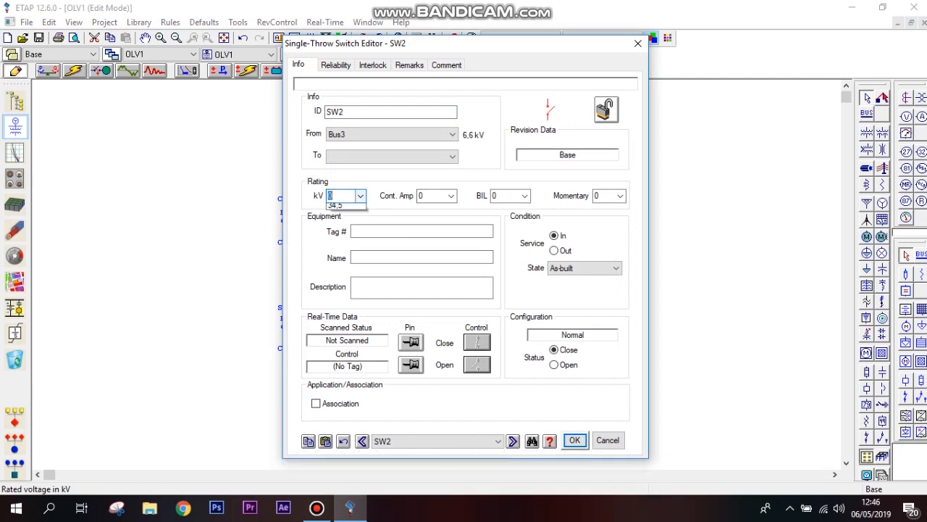
left_click(342, 265)
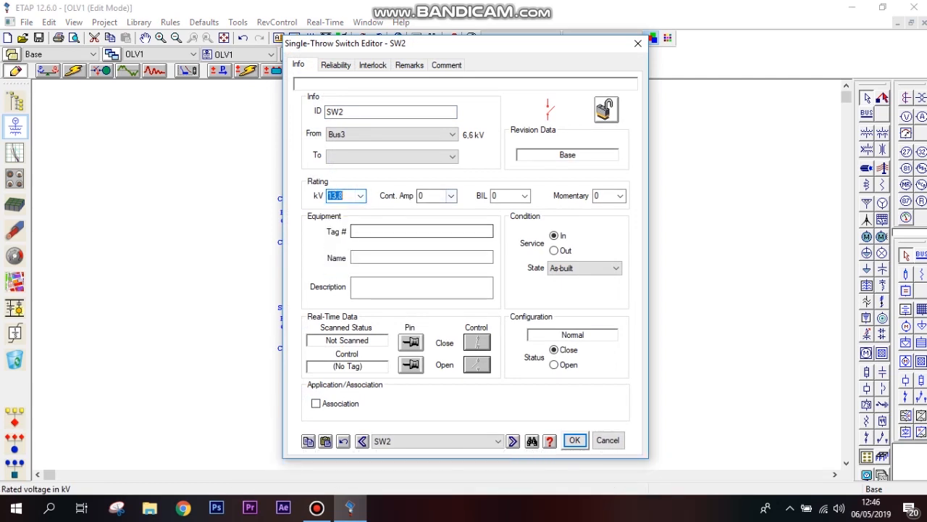
left_click(451, 195)
left_click(427, 279)
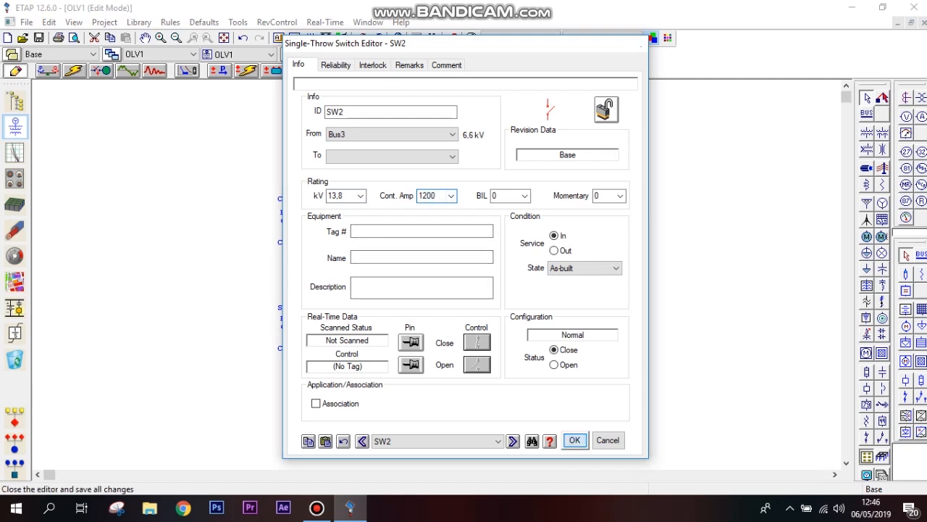
left_click(574, 440)
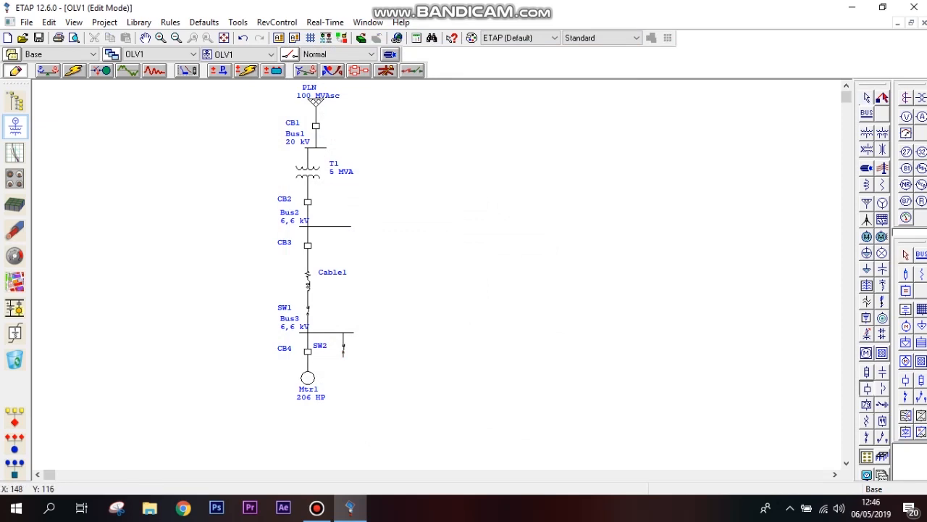
Place a high-voltage circuit breaker below SW2 and assign it the ANSI Westinghouse 75-DH-250 library model, 1200 A, 8,25 kV.
left_click(344, 366)
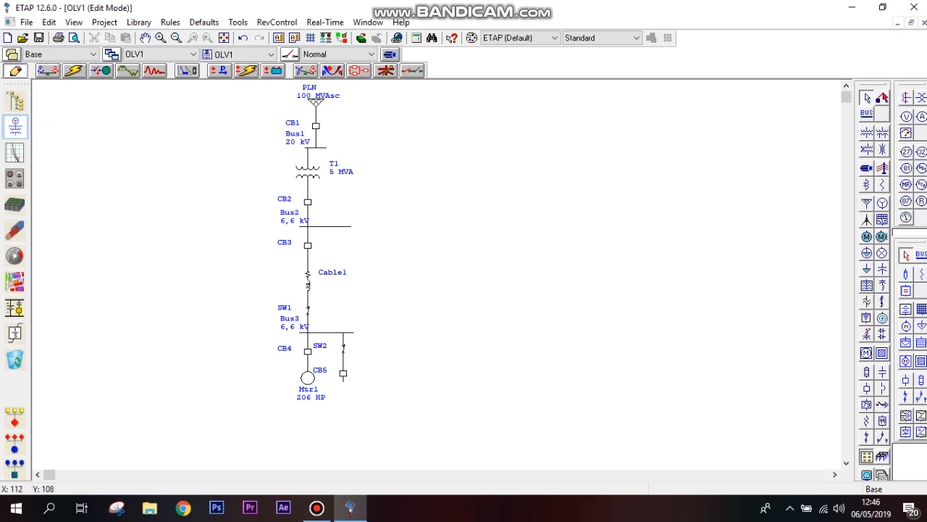
double_click(343, 374)
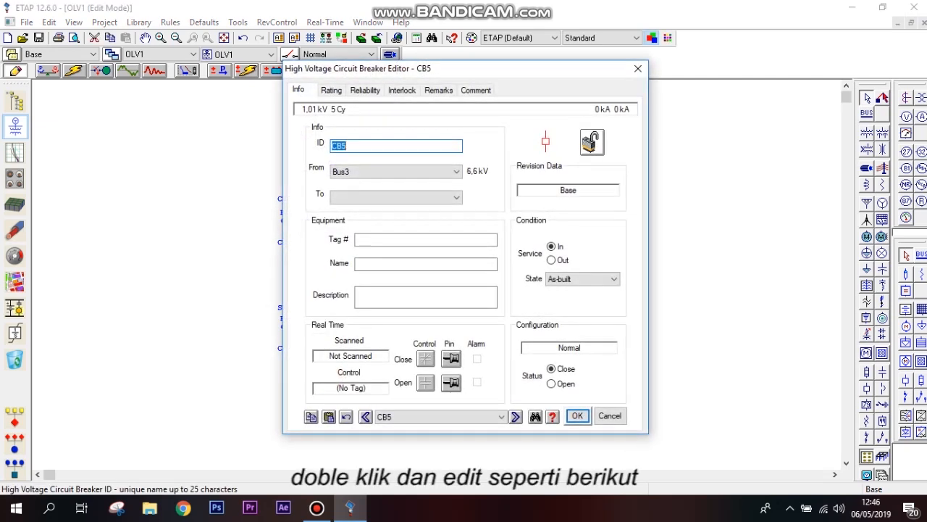
left_click(332, 91)
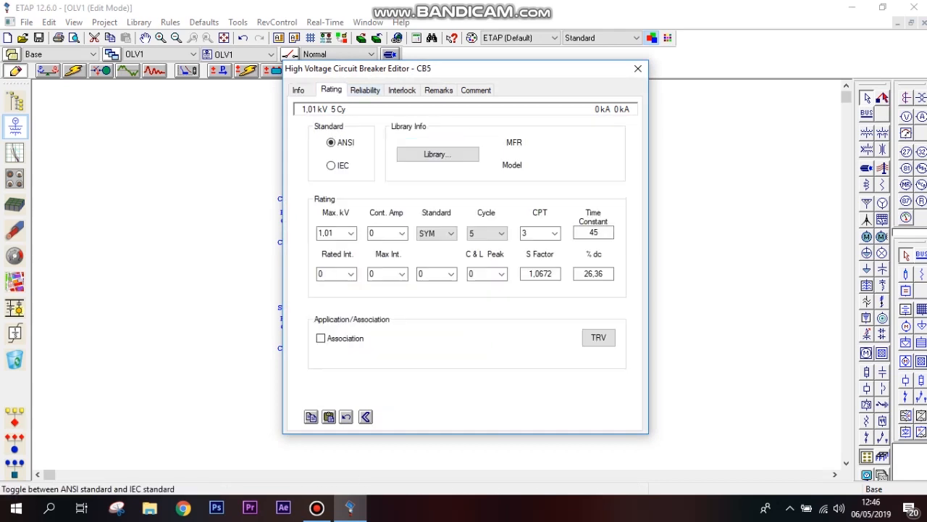
left_click(438, 154)
left_click_drag(345, 257, 345, 275)
left_click(285, 287)
scroll(510, 265, "down", 10)
scroll(509, 265, "down", 5)
scroll(509, 261, "up", 1)
left_click(509, 252)
left_click(424, 320)
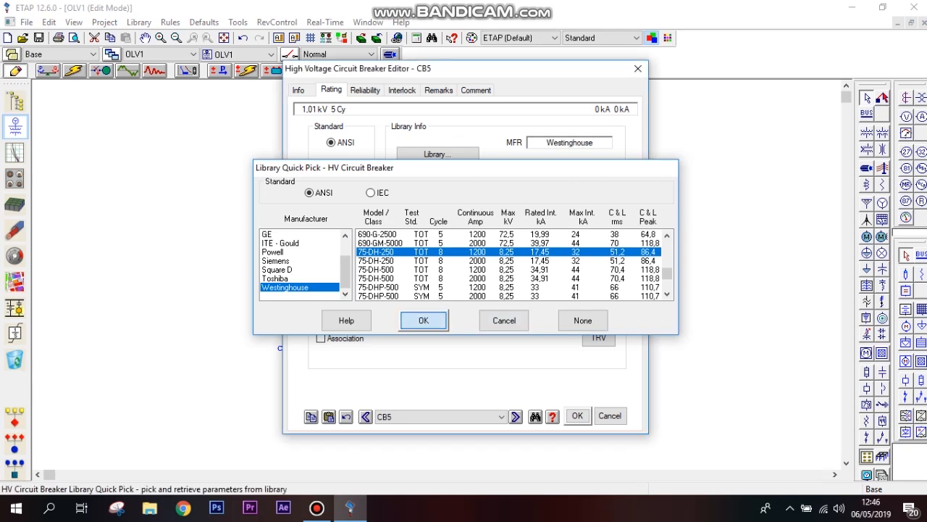
left_click(578, 415)
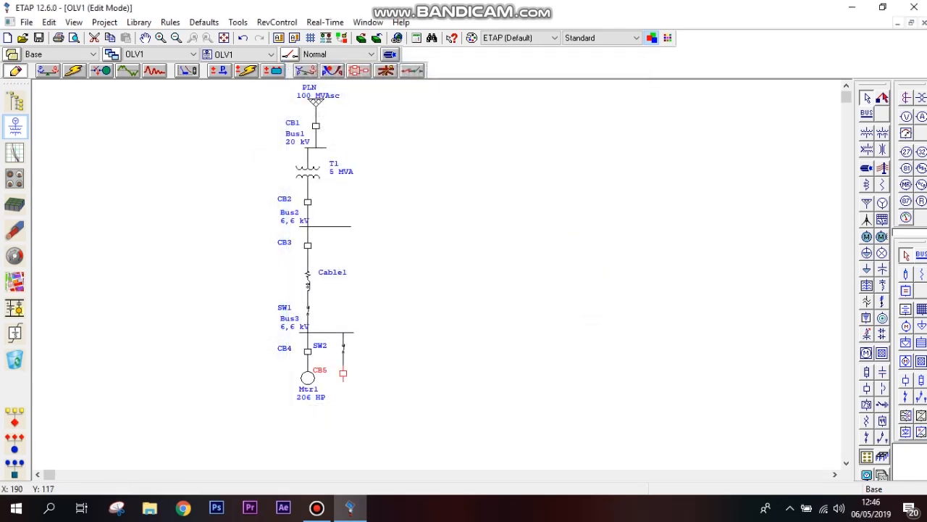
Place a 2-winding transformer below circuit breaker CB5 and connect it to the breaker.
left_click(867, 132)
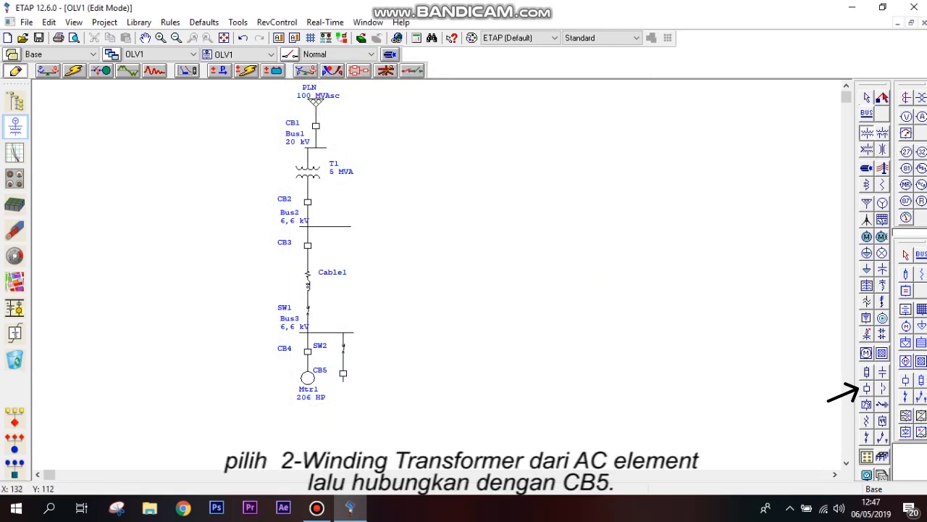
left_click(343, 406)
left_click(343, 402)
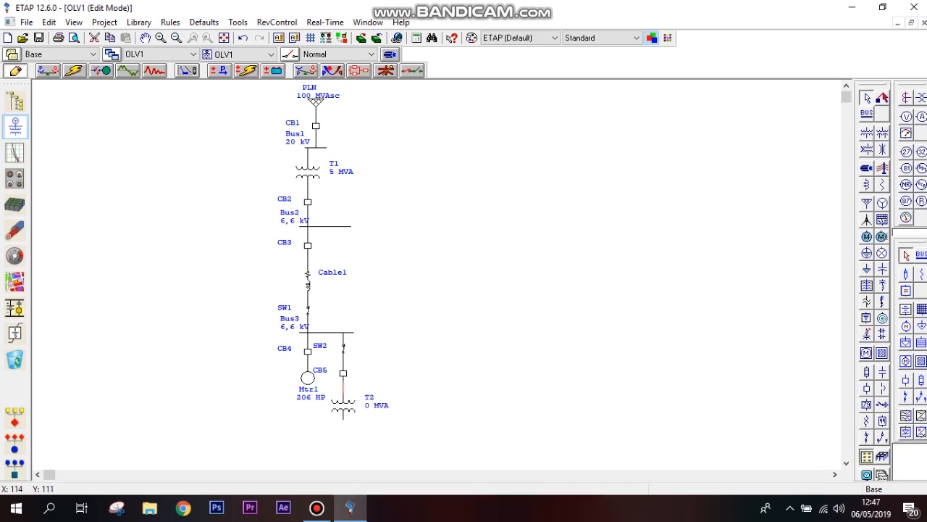
Set the rated power of transformer T2 to 0,5 MVA and its secondary voltage to 0,4 kV.
double_click(354, 403)
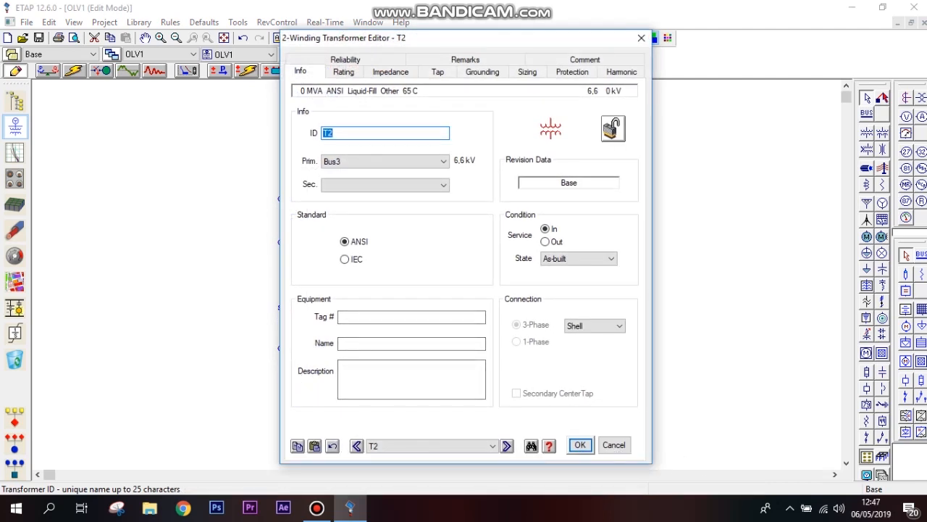
left_click(343, 72)
double_click(355, 227)
key("Tab")
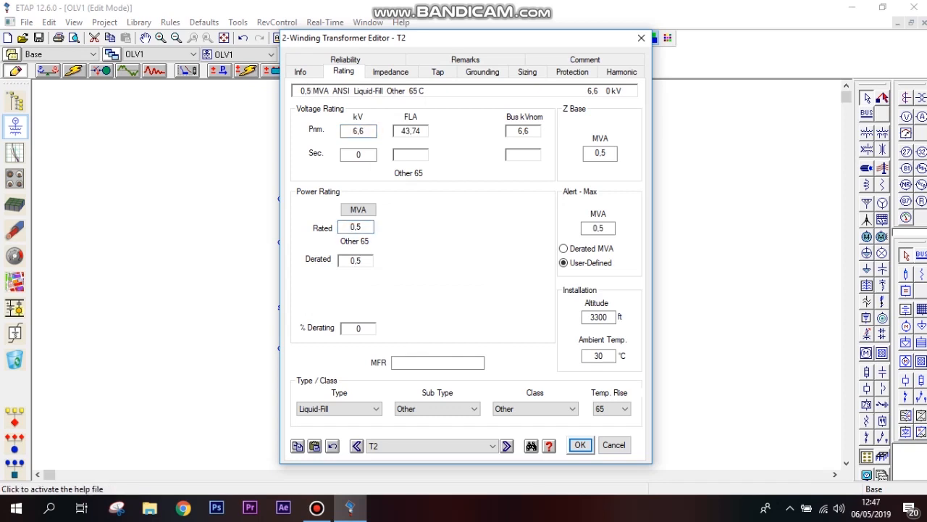
left_click(361, 155)
type(",4")
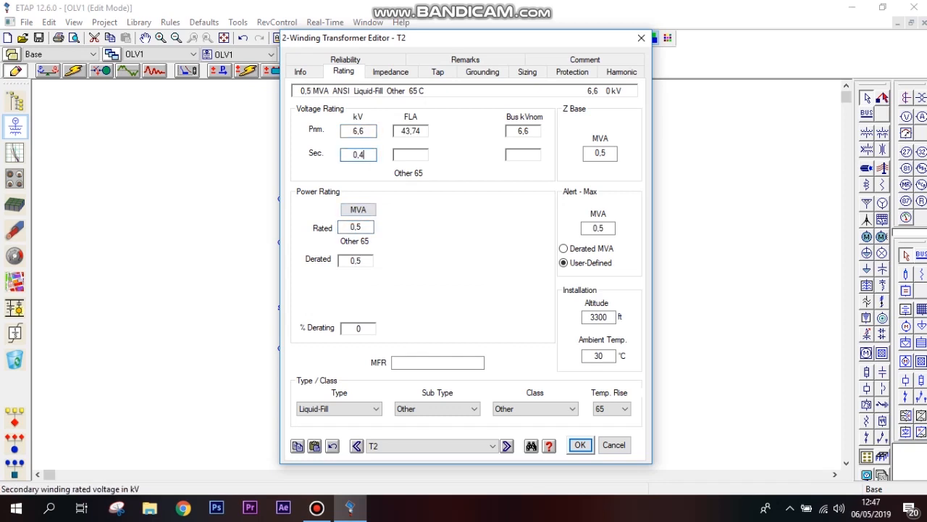
key("Tab")
Set T2's positive-sequence impedance to 4,8 %Z, both positive and zero X/R to 4,7, and accept the transformer settings.
left_click(390, 72)
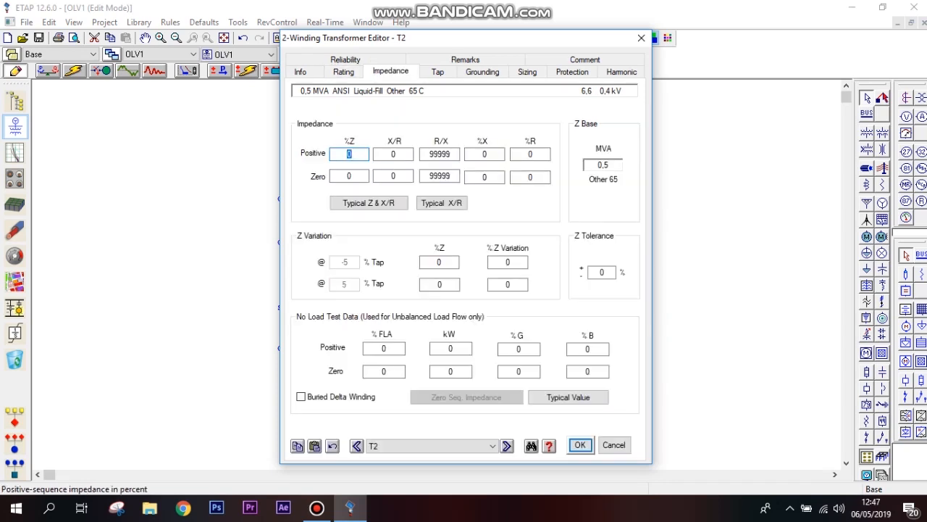
type("4,8")
key("Tab")
type("4,7")
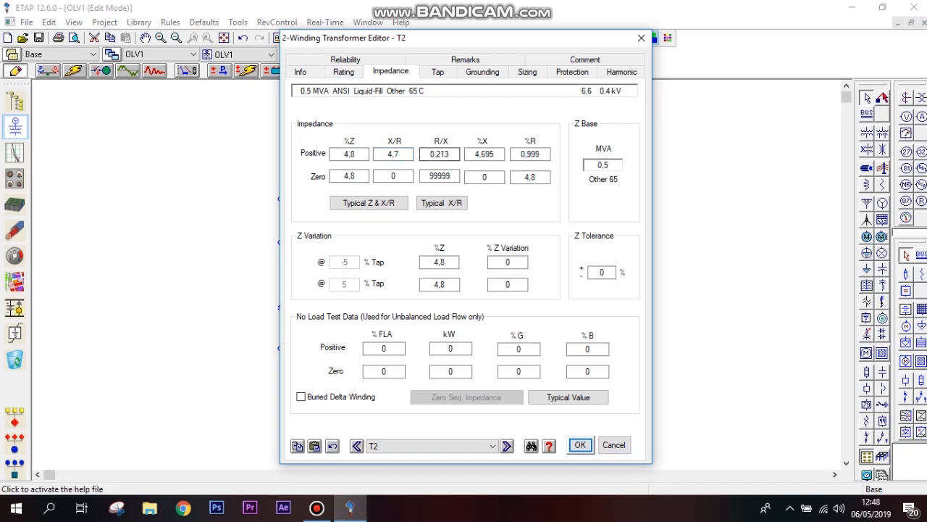
double_click(394, 176)
type("4,7")
key("Return")
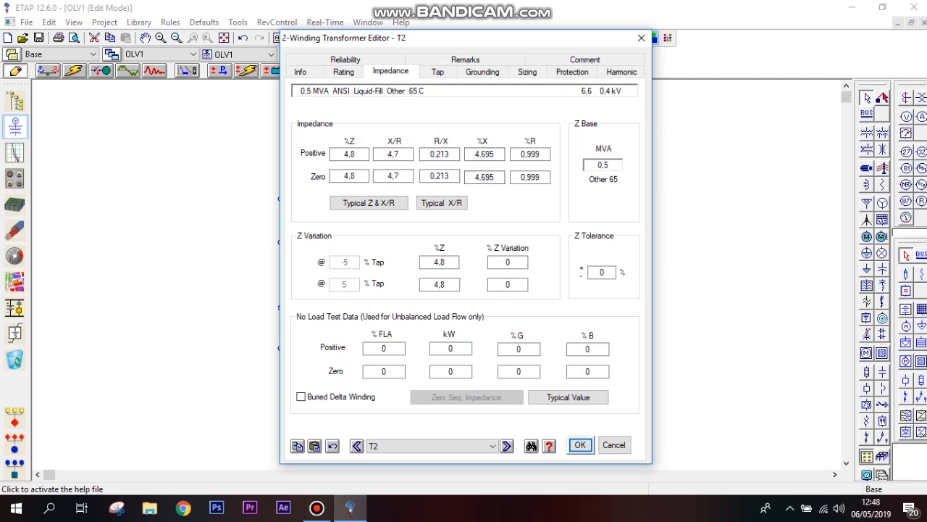
left_click(580, 444)
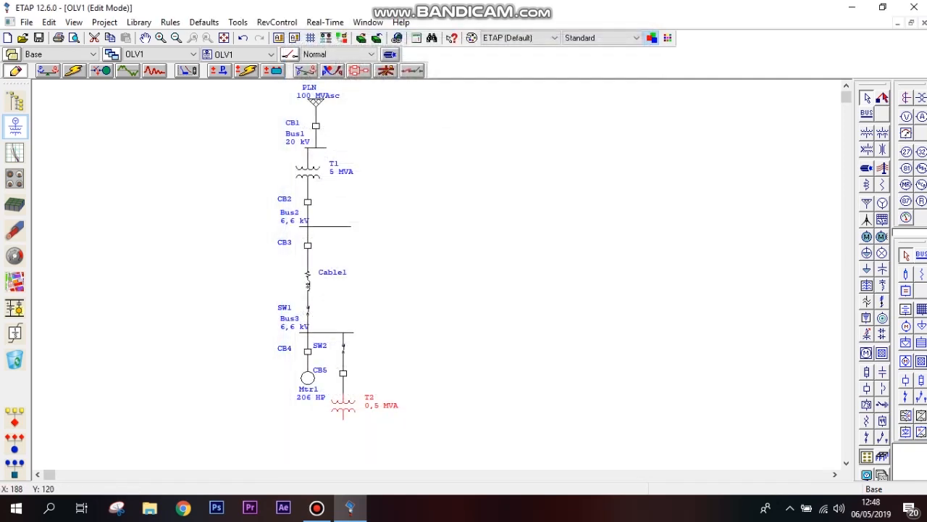
left_click(534, 378)
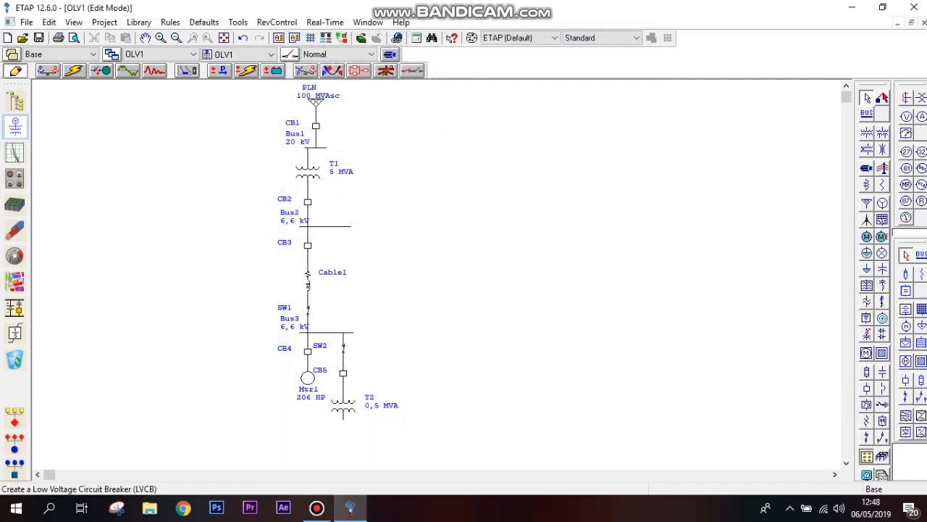
Place a low-voltage circuit breaker below T2 and assign it the ABB DSM library model, size 150 A, with 0,48 kV short-circuit data.
left_click(883, 389)
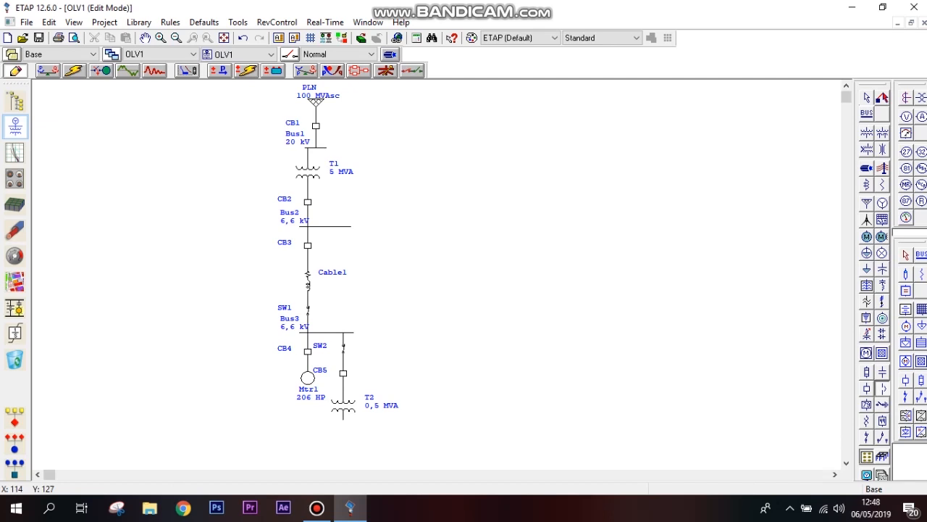
left_click(343, 427)
double_click(343, 427)
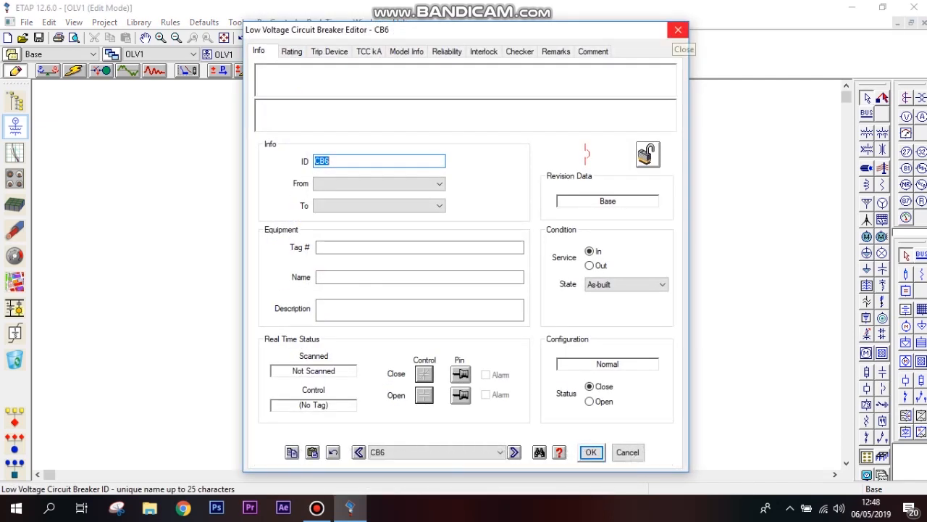
left_click(291, 50)
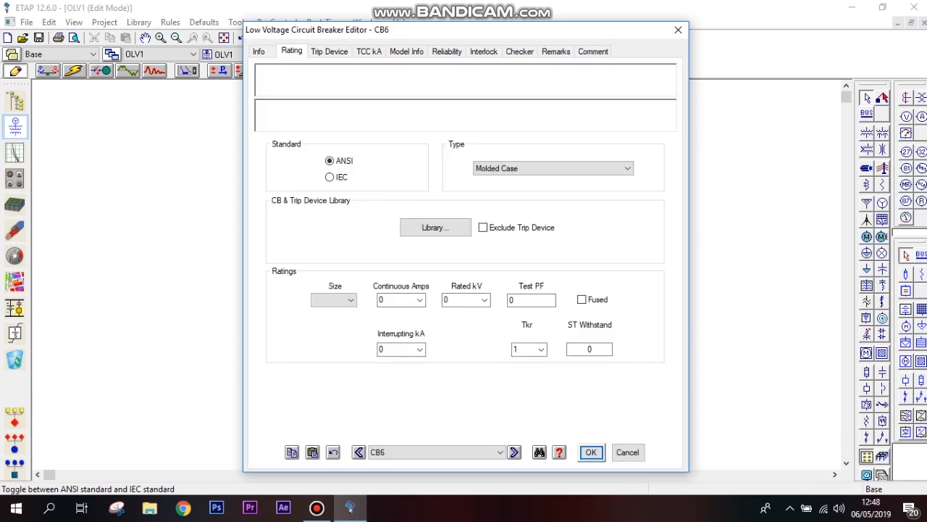
left_click(435, 227)
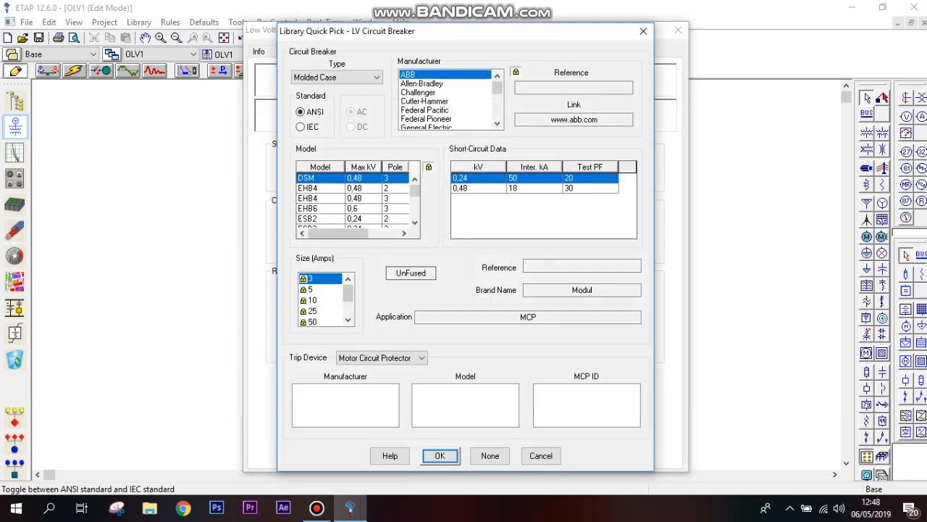
left_click_drag(349, 293, 348, 307)
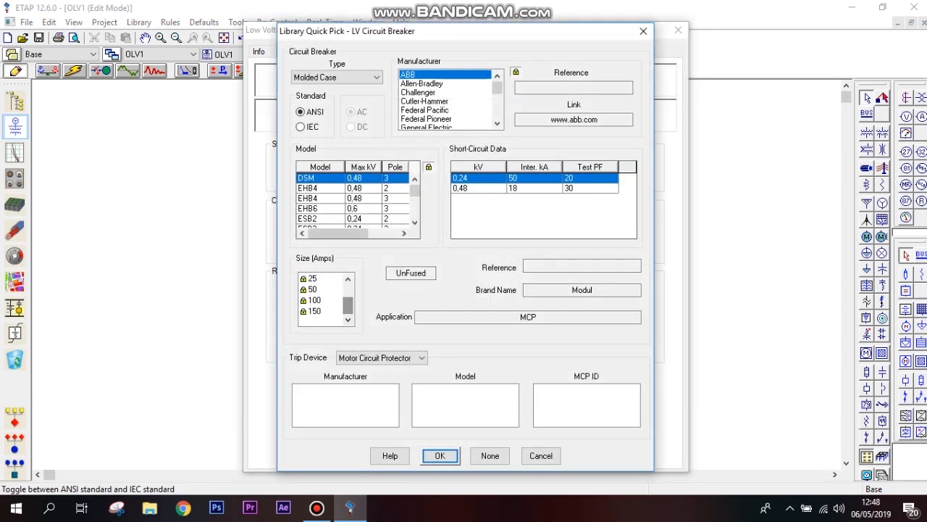
left_click(316, 311)
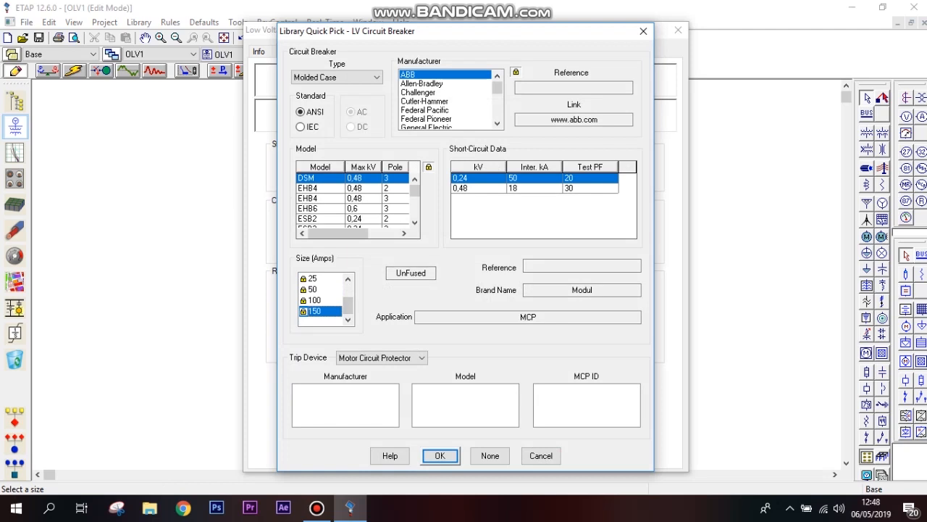
left_click(471, 188)
left_click(440, 455)
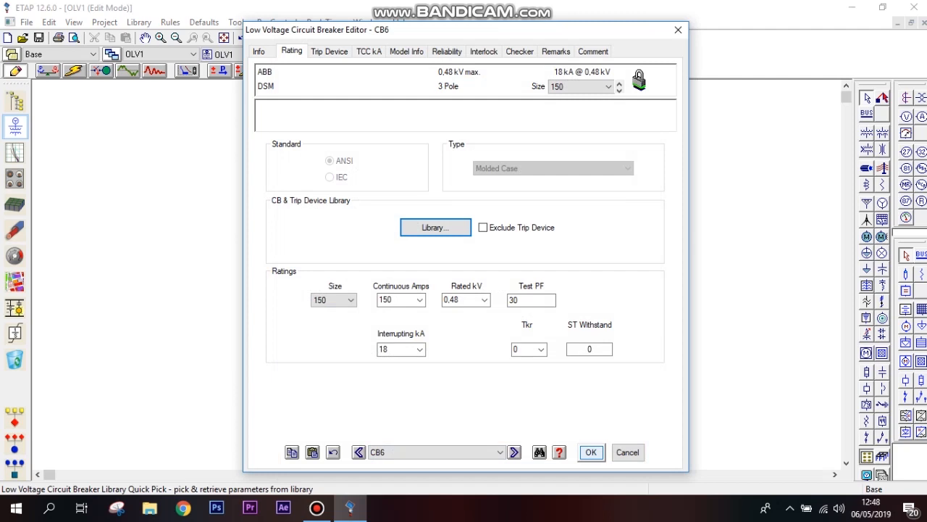
left_click(592, 451)
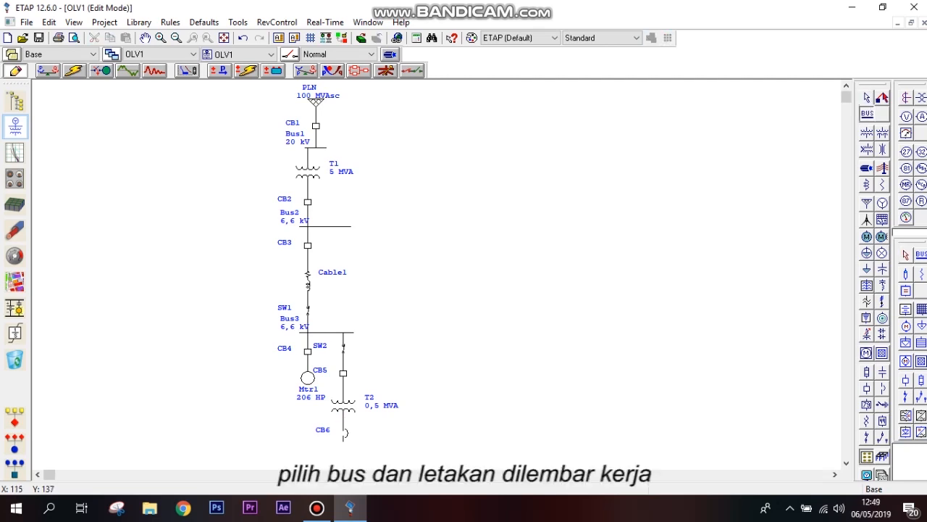
Place a bus below circuit breaker CB6 and connect the breaker to it.
left_click(346, 452)
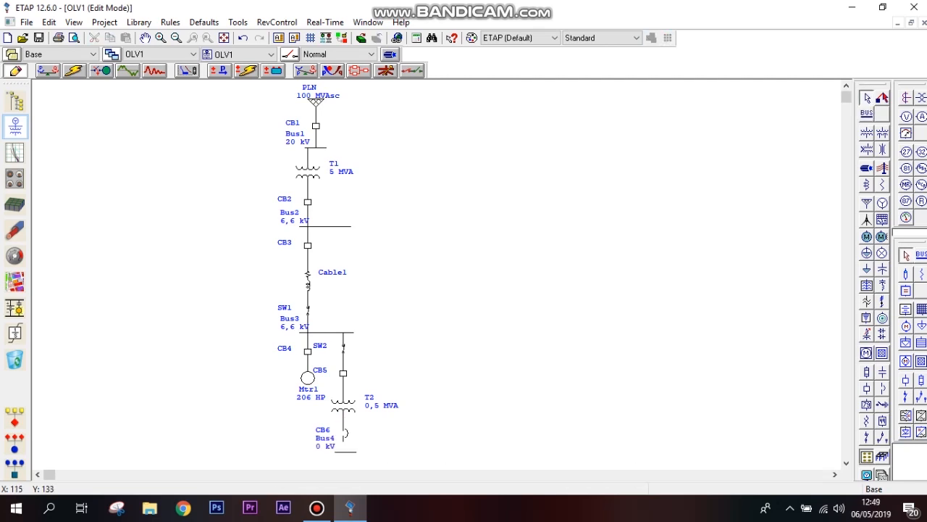
left_click_drag(344, 441, 344, 452)
left_click(423, 395)
Move the elements from CB2 down to Bus4 upward to compact the diagram and free space below Bus4.
left_click_drag(308, 202, 308, 194)
mouse_move(308, 226)
left_mouse_down()
mouse_move(308, 215)
mouse_move(308, 229)
left_mouse_up()
left_click(308, 215)
left_click_drag(307, 280, 307, 250)
left_click_drag(308, 310, 308, 280)
left_click_drag(319, 333, 319, 300)
left_click_drag(413, 463, 268, 333)
left_click_drag(308, 351, 308, 319)
left_click_drag(343, 372, 343, 364)
mouse_move(345, 400)
left_mouse_down()
mouse_move(345, 389)
mouse_move(346, 408)
left_mouse_up()
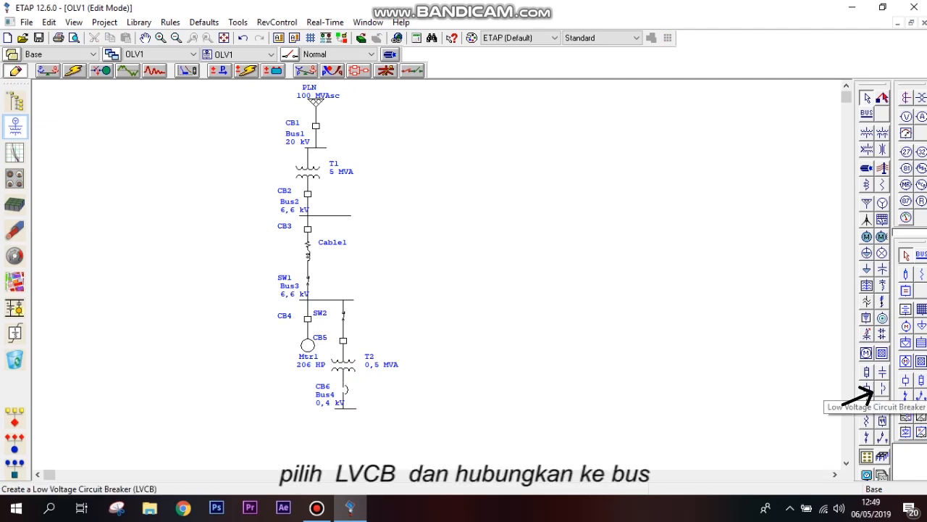
Place a low-voltage circuit breaker below Bus4 and assign it the ABB DSM library model, size 150 A, with 0,48 kV short-circuit data.
left_click(882, 389)
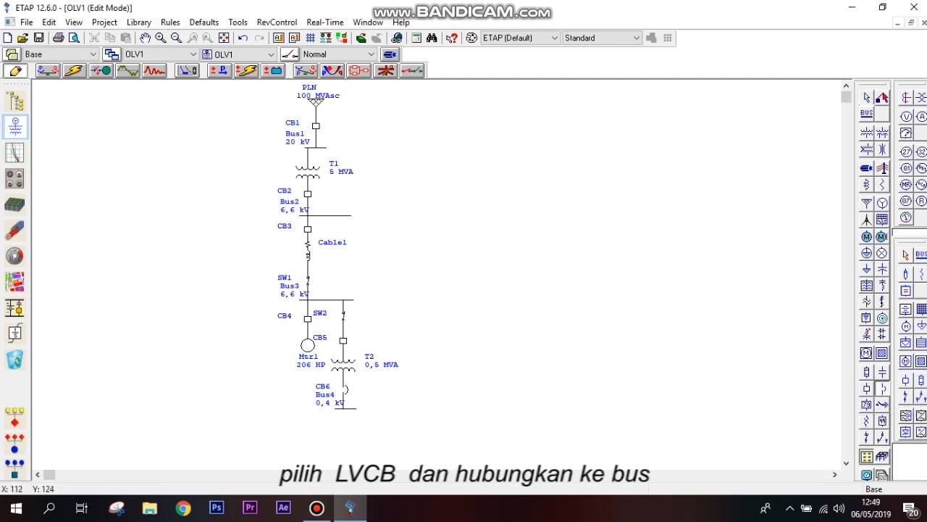
left_click(335, 423)
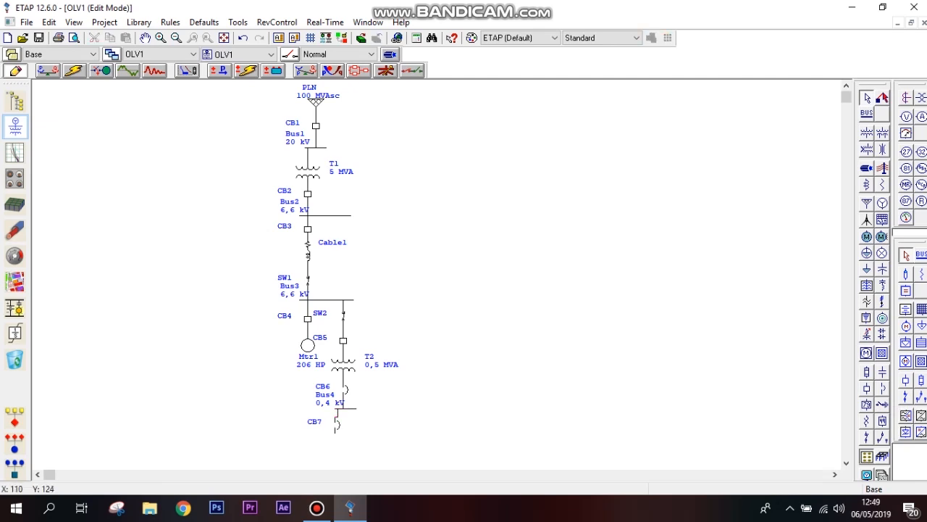
double_click(336, 421)
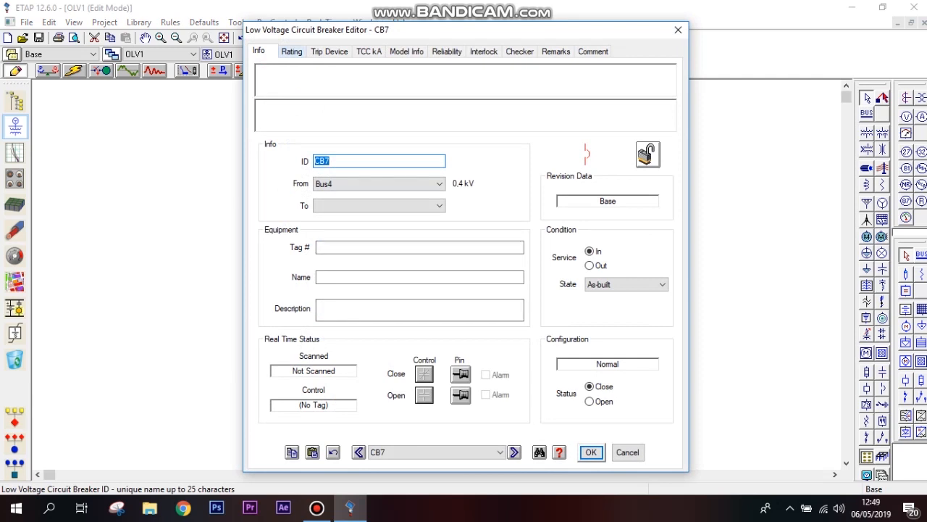
key("ctrl+Tab")
left_click(435, 228)
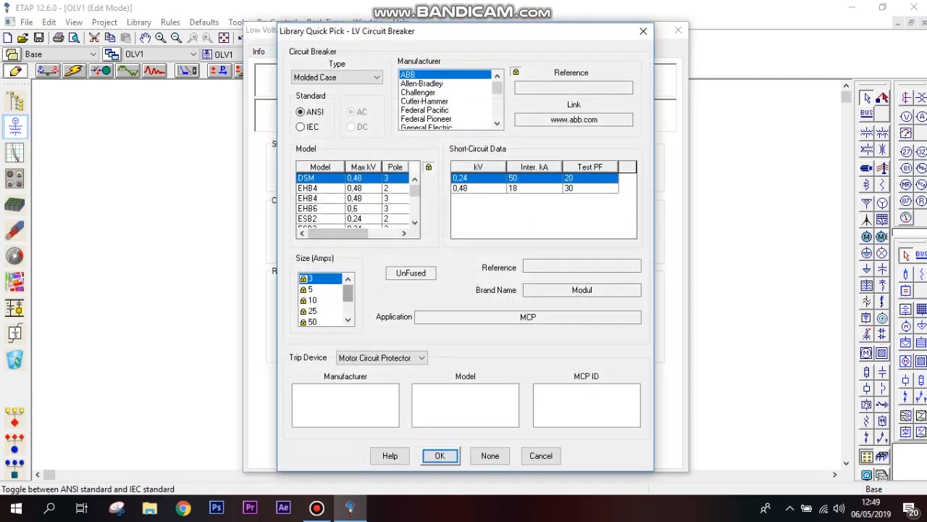
left_click_drag(348, 293, 348, 309)
left_click(315, 312)
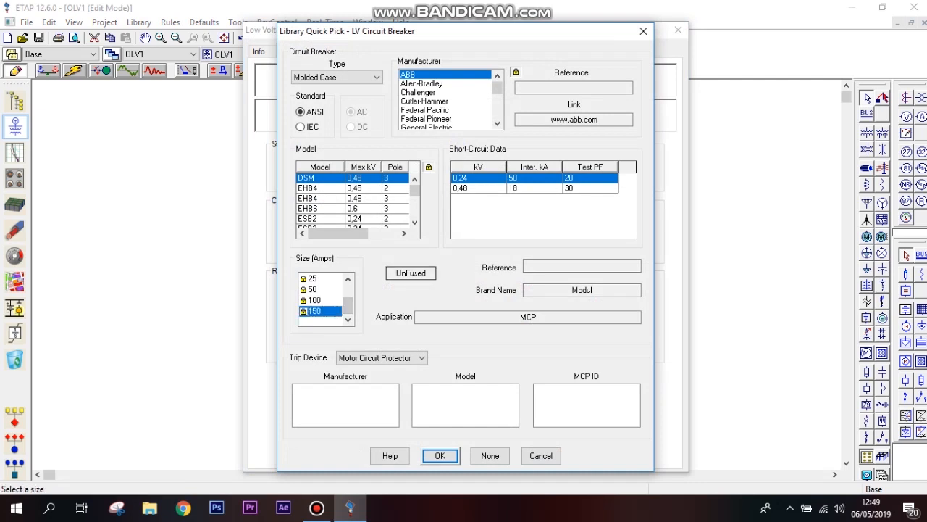
left_click(476, 188)
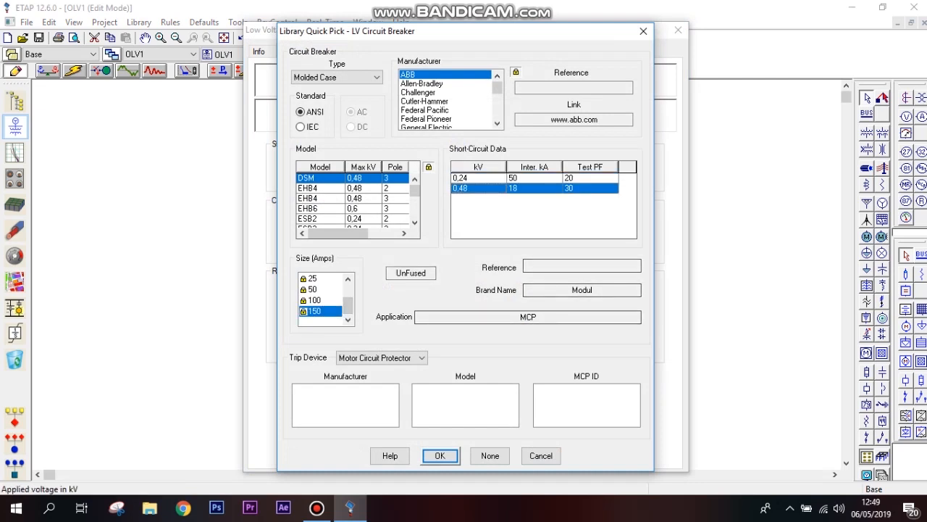
key("Return")
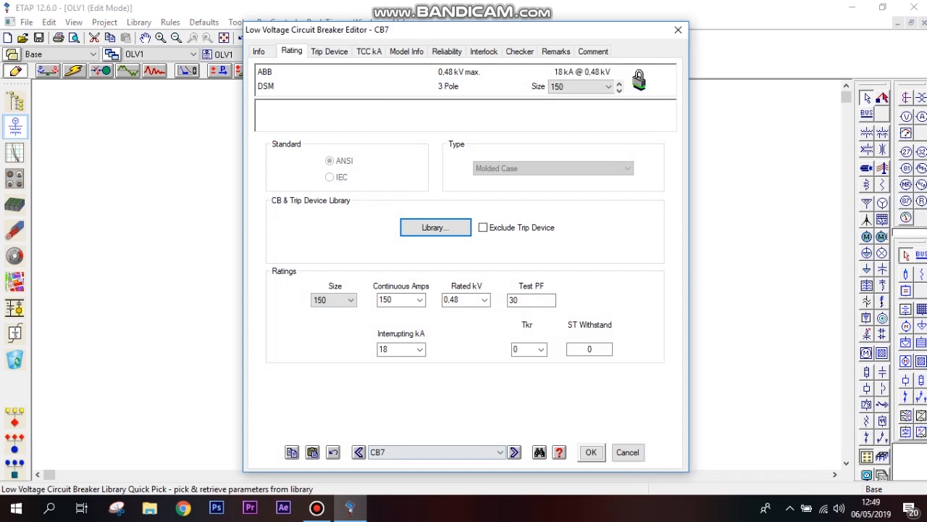
key("Return")
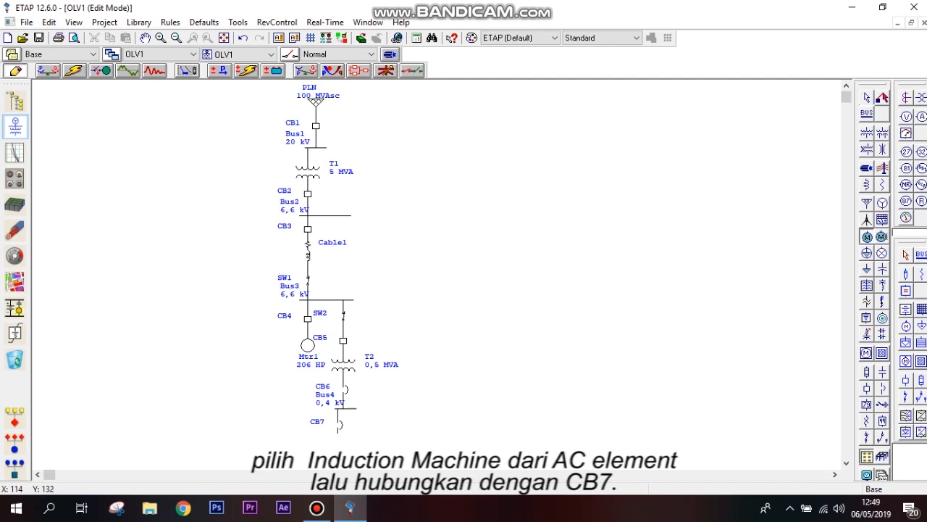
Place an induction machine below CB7 and rate it at 174,93 HP using the NEC typical nameplate data.
left_click(338, 444)
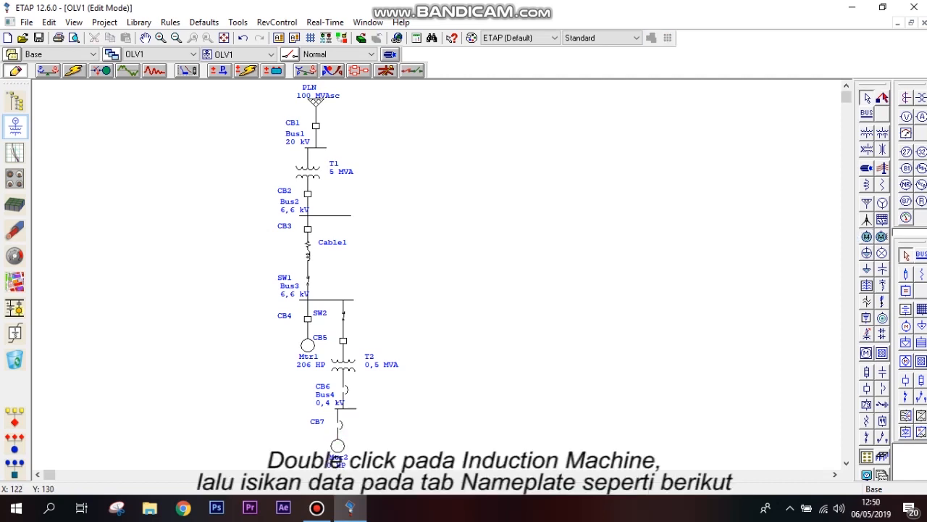
left_click(337, 446)
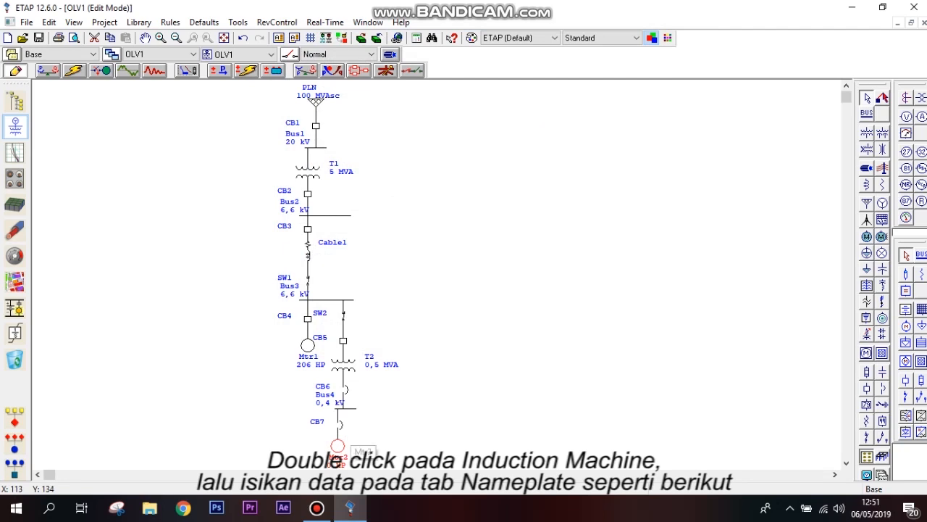
double_click(338, 446)
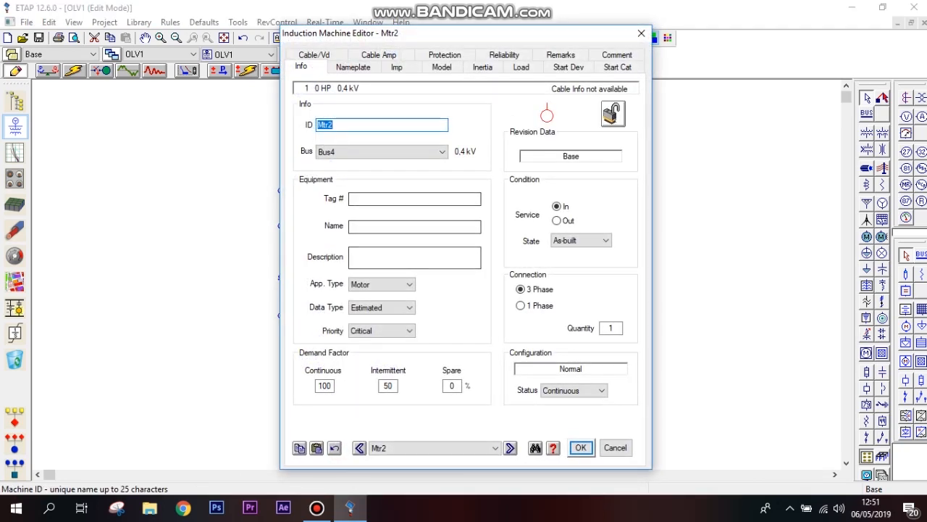
key("ctrl+Tab")
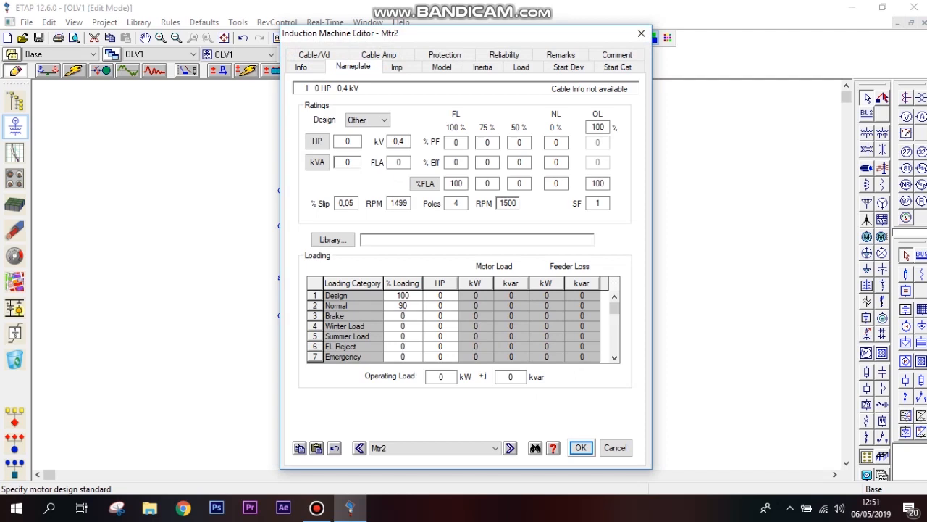
key("Tab")
key("BackSpace")
type("174,93")
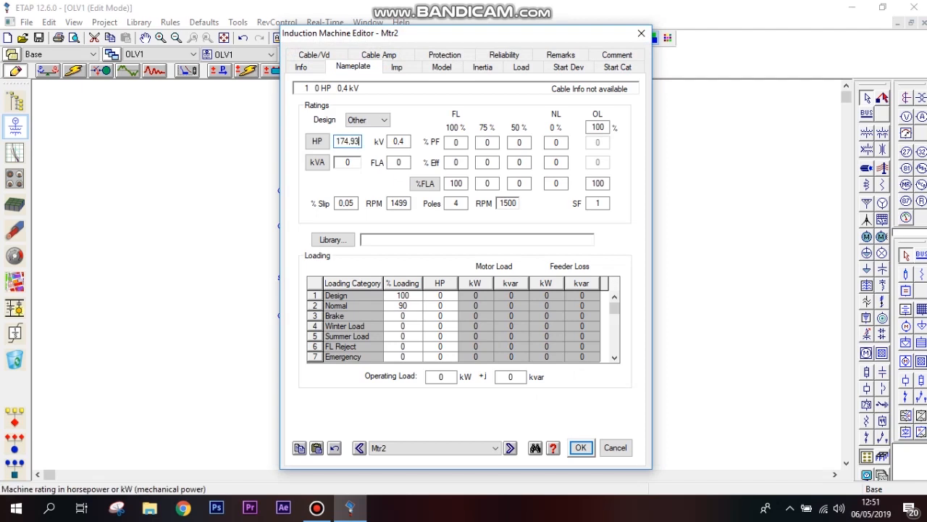
key("Tab")
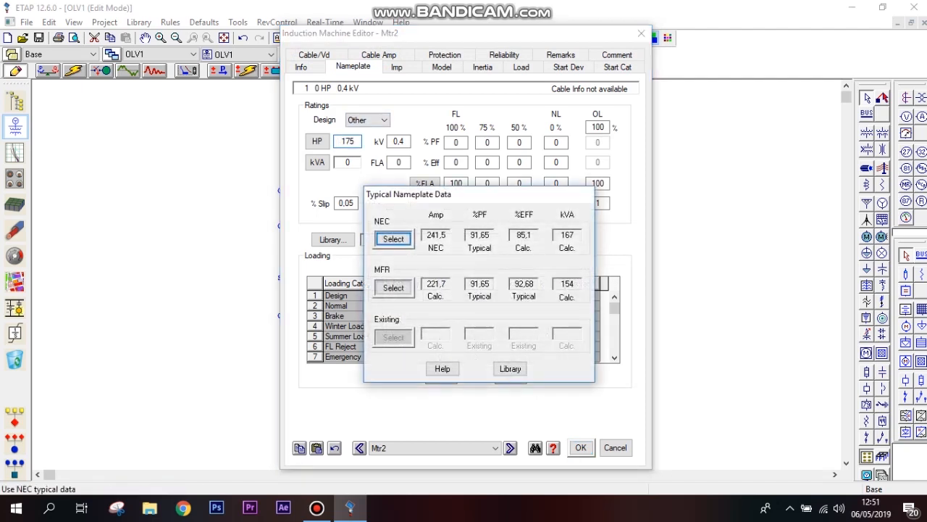
key("Return")
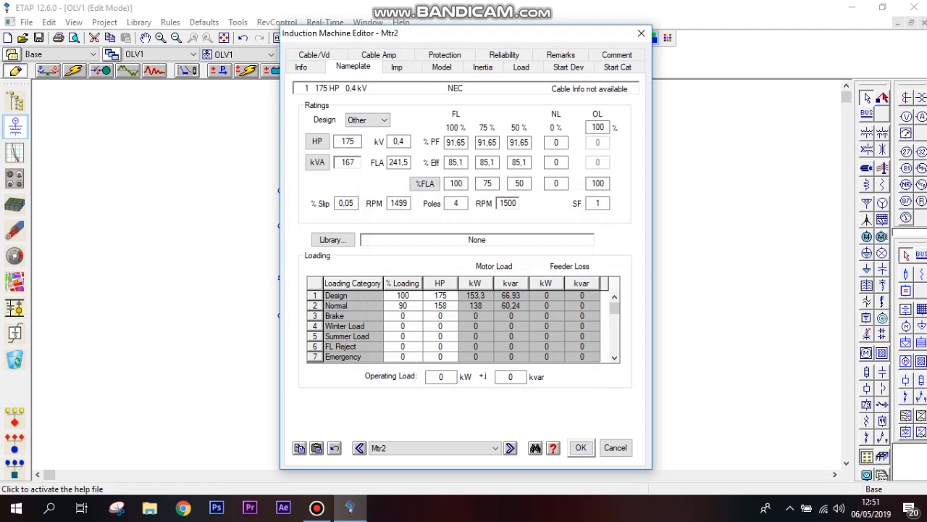
left_click(580, 447)
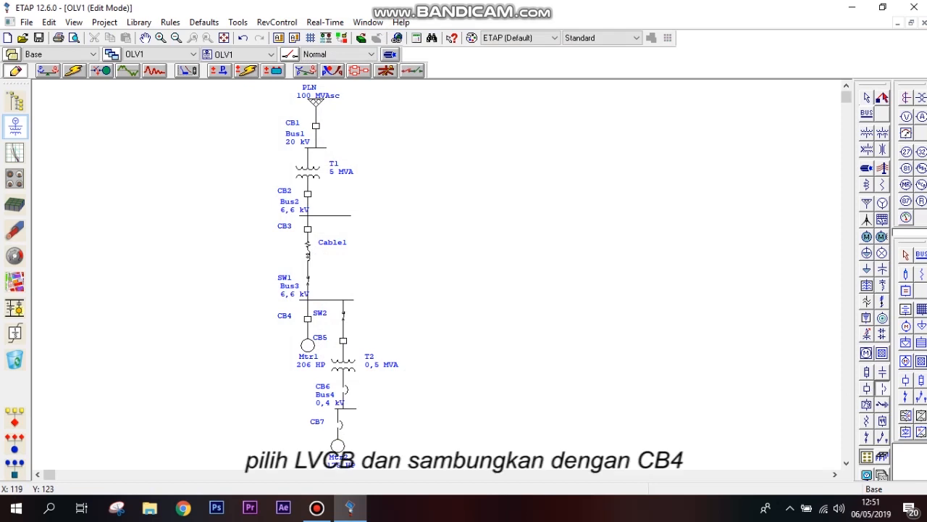
Place a second low-voltage circuit breaker beside CB7, lengthen Bus4 to reach over it, and connect the breaker to the bus.
left_click(364, 422)
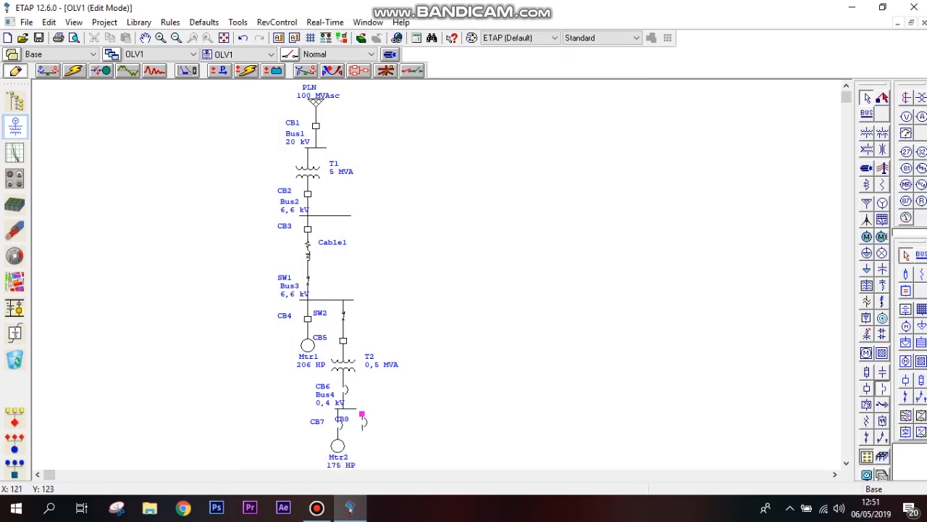
left_click(353, 409)
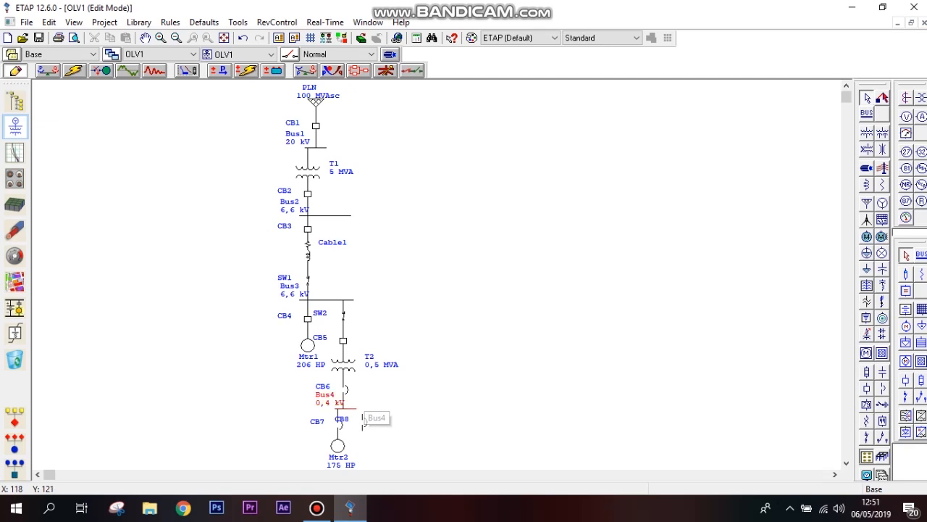
left_click_drag(355, 408, 376, 409)
left_click(393, 417)
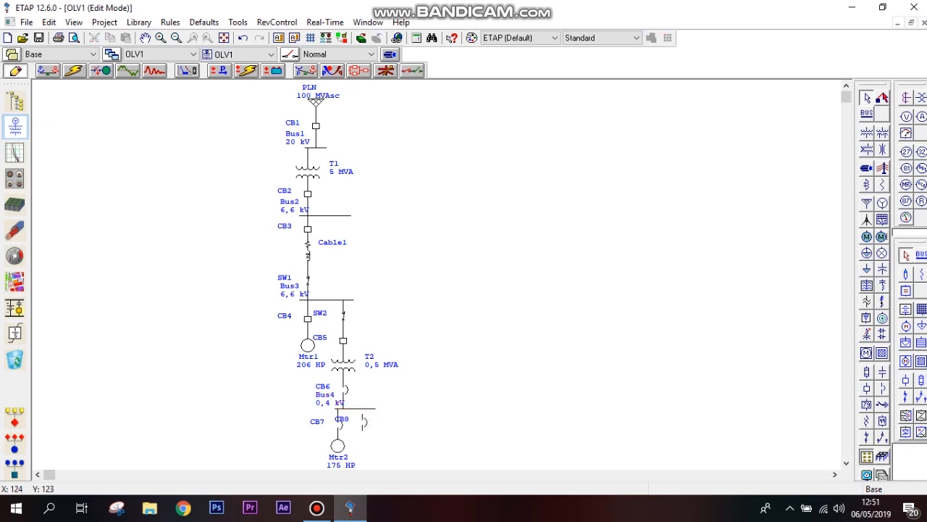
left_click(363, 422)
left_click_drag(363, 413, 362, 408)
left_click(405, 369)
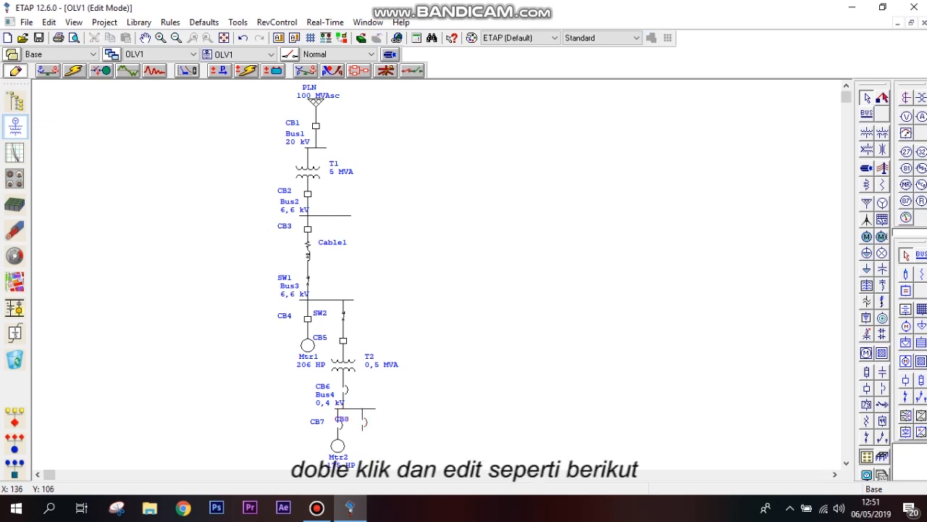
Assign CB8 the ABB DSM library model, size 150 A, with 0,48 kV short-circuit data, and accept the breaker settings.
double_click(364, 422)
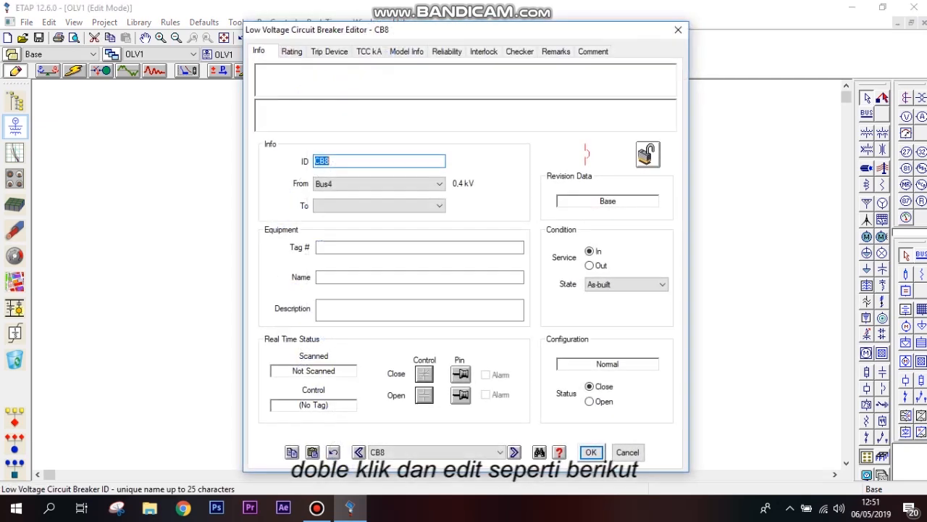
left_click(292, 52)
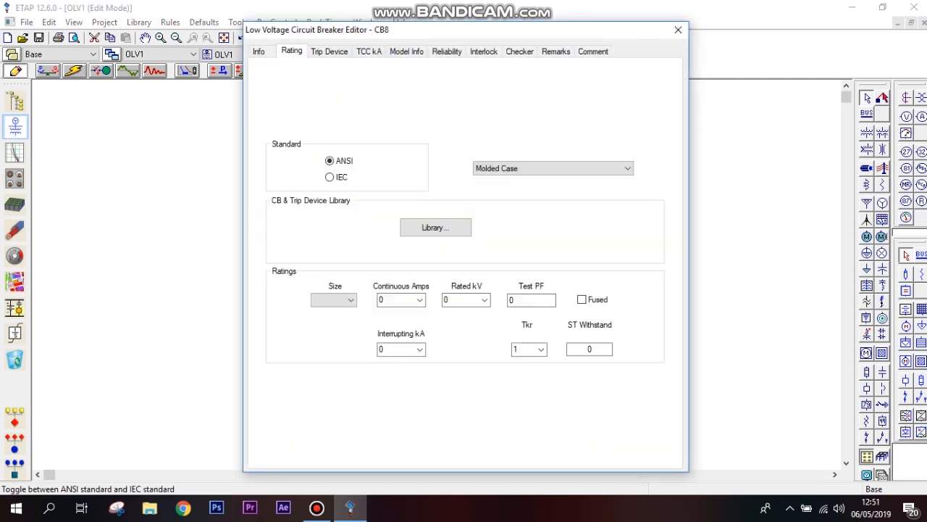
left_click(435, 227)
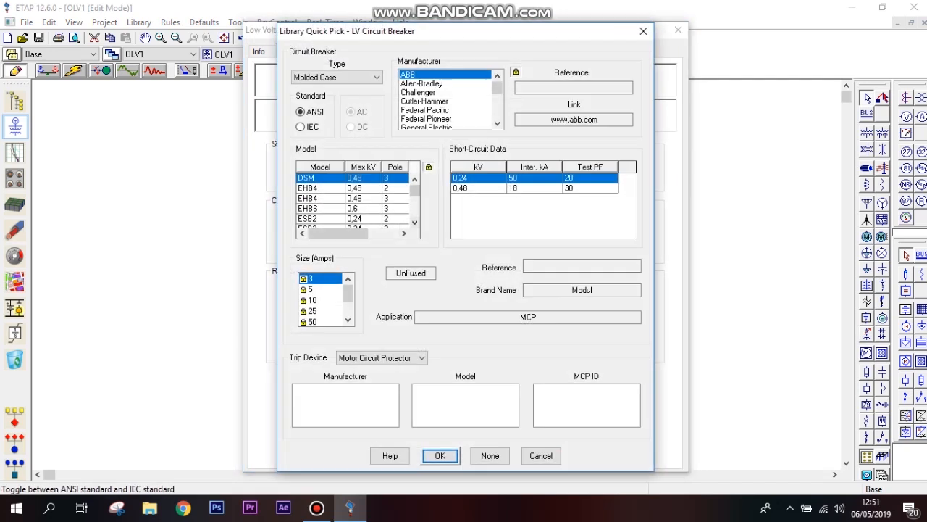
left_click_drag(349, 292, 348, 307)
left_click(316, 300)
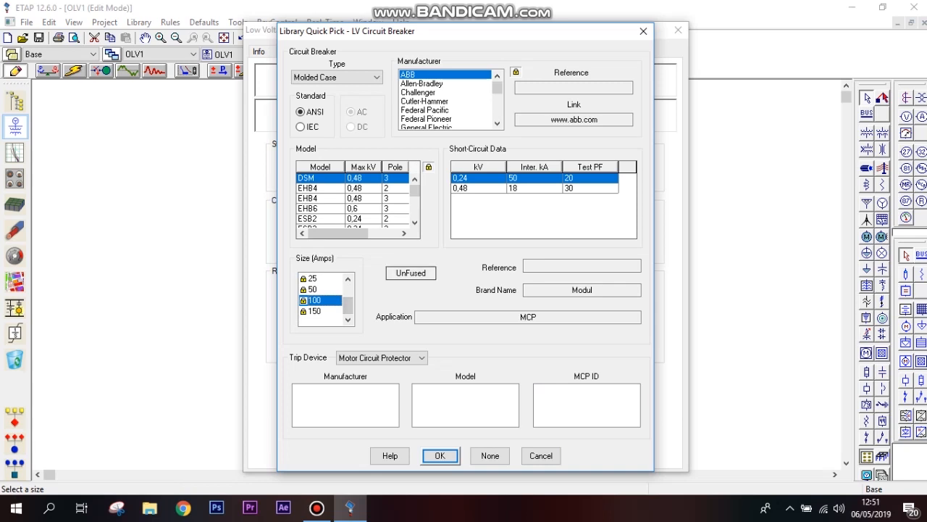
left_click(316, 311)
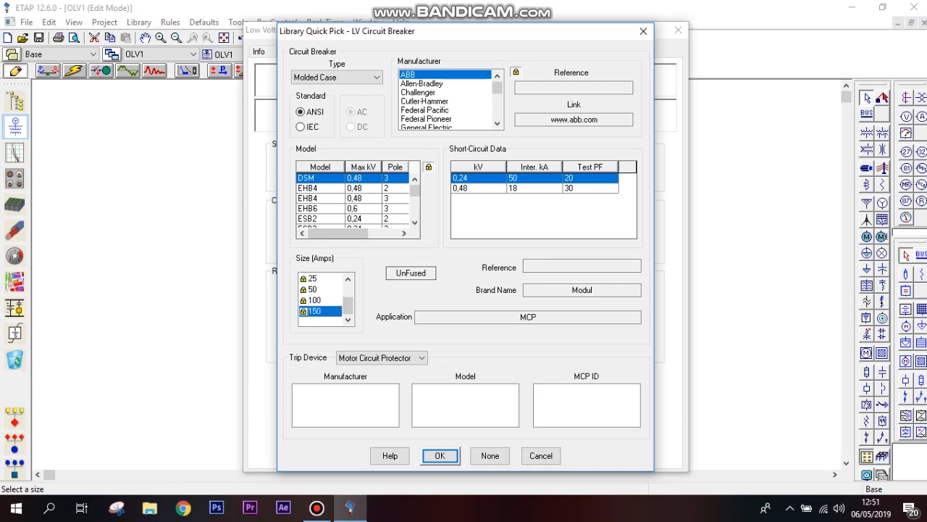
left_click(478, 188)
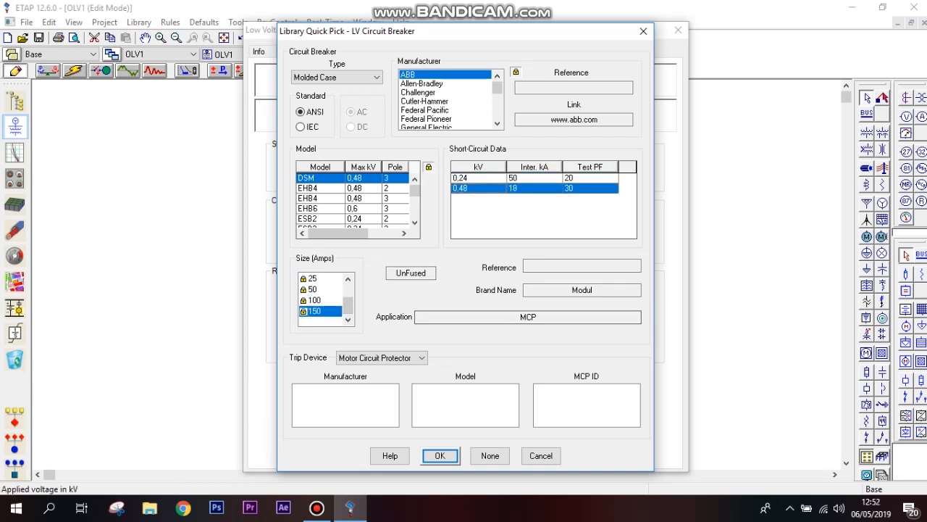
left_click(440, 455)
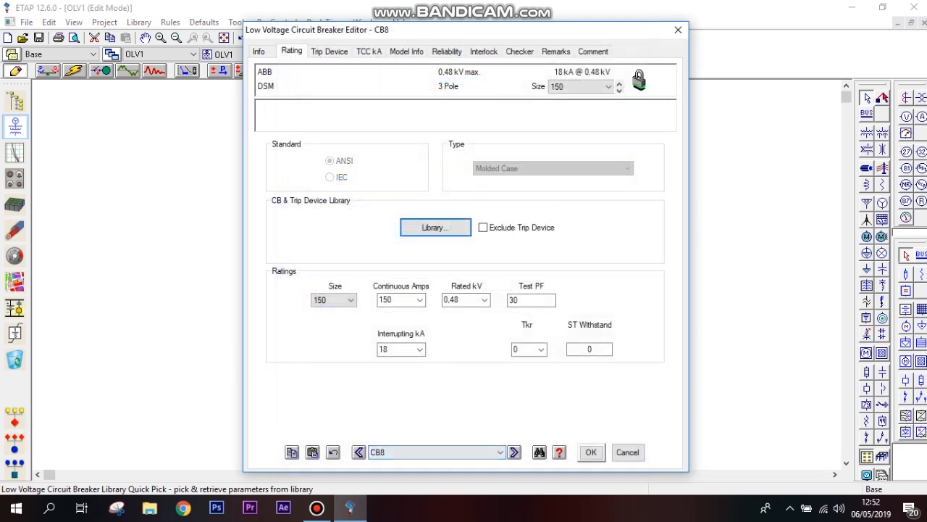
left_click(591, 452)
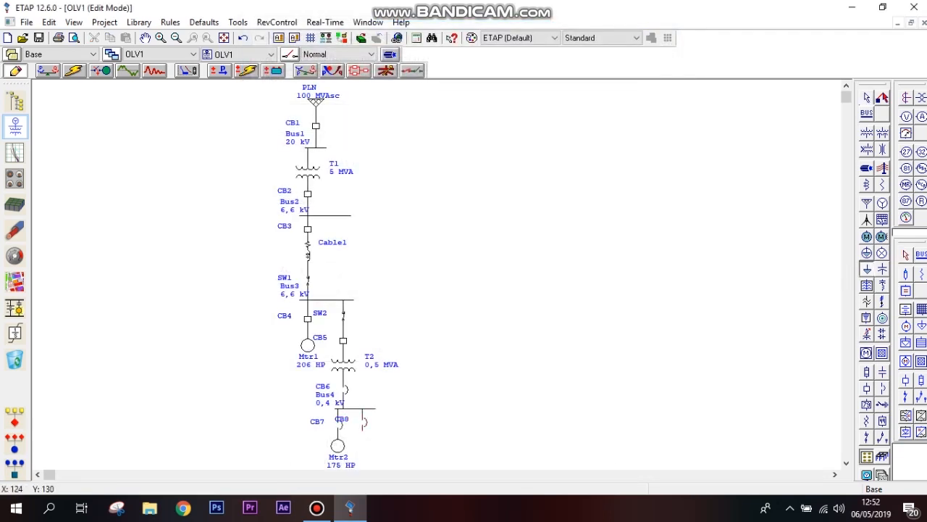
Place a static load below CB8 and set its ratings to 0,4 kV and 0,193 MVA.
left_click(362, 441)
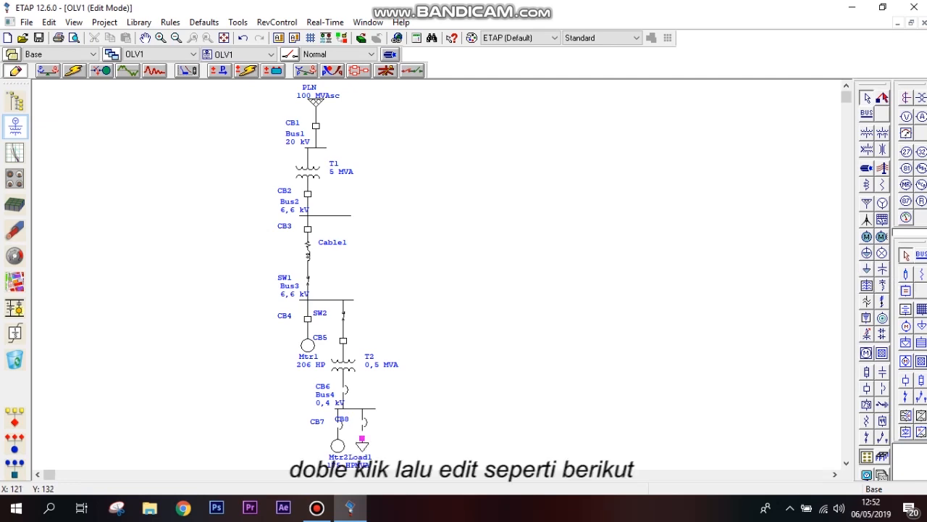
double_click(362, 442)
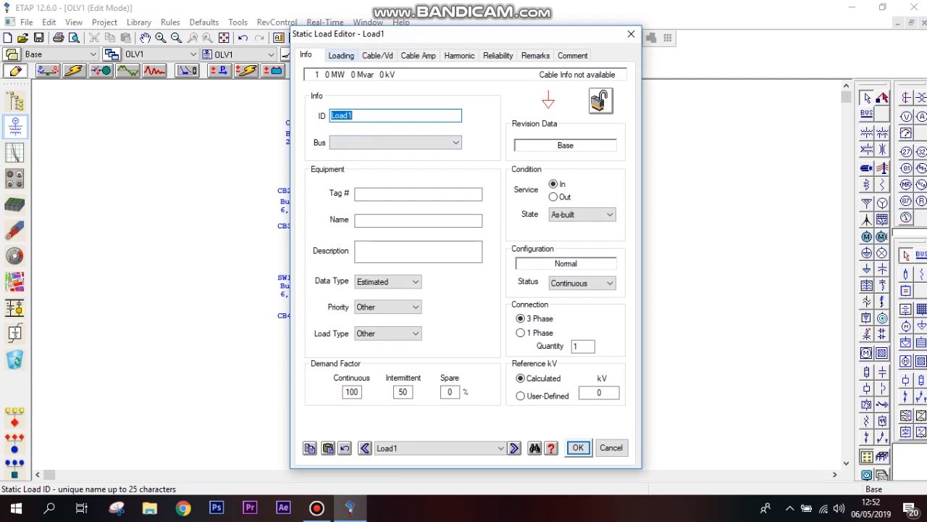
left_click(342, 56)
type("0.4")
left_click(376, 135)
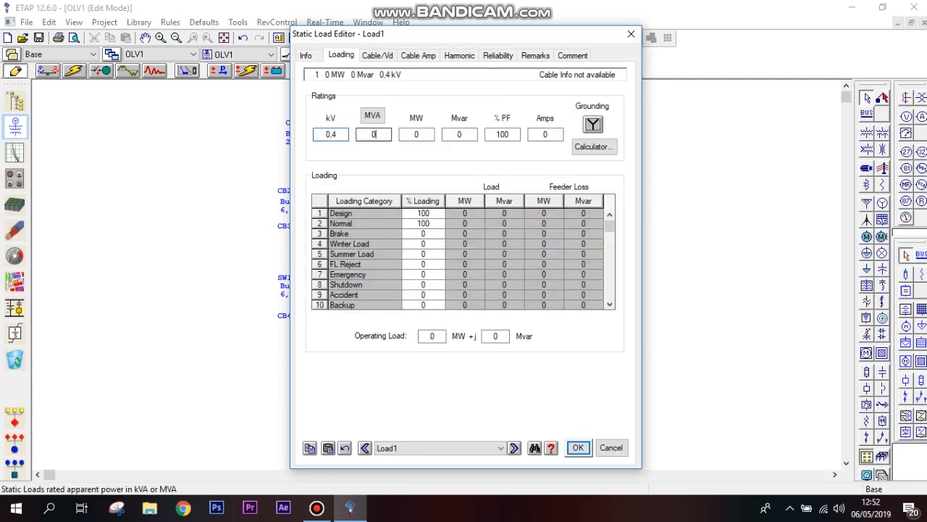
type(",193")
key("Tab")
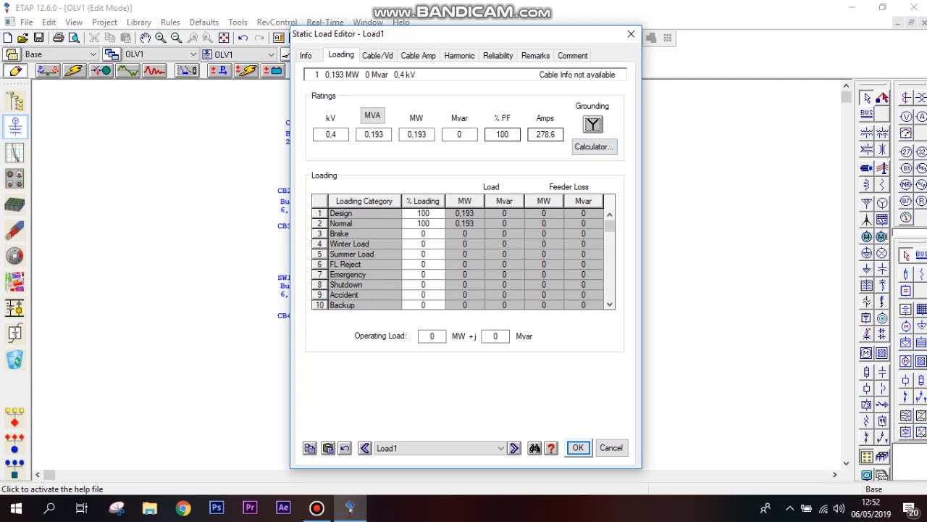
Set the static load's current to 278,2 A and its power factor to 93,37 %.
left_click(556, 135)
left_click_drag(555, 135, 534, 134)
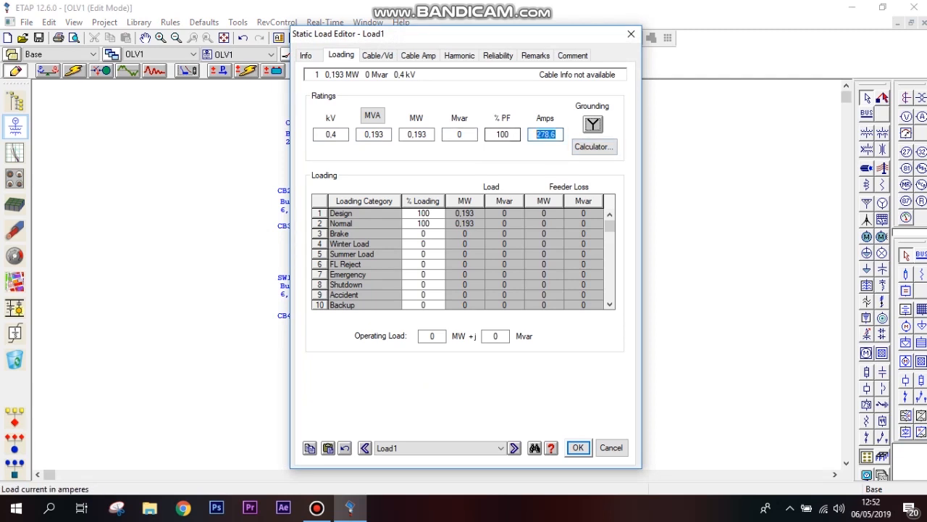
type("278,2")
left_click(510, 135)
double_click(510, 134)
type("93,37")
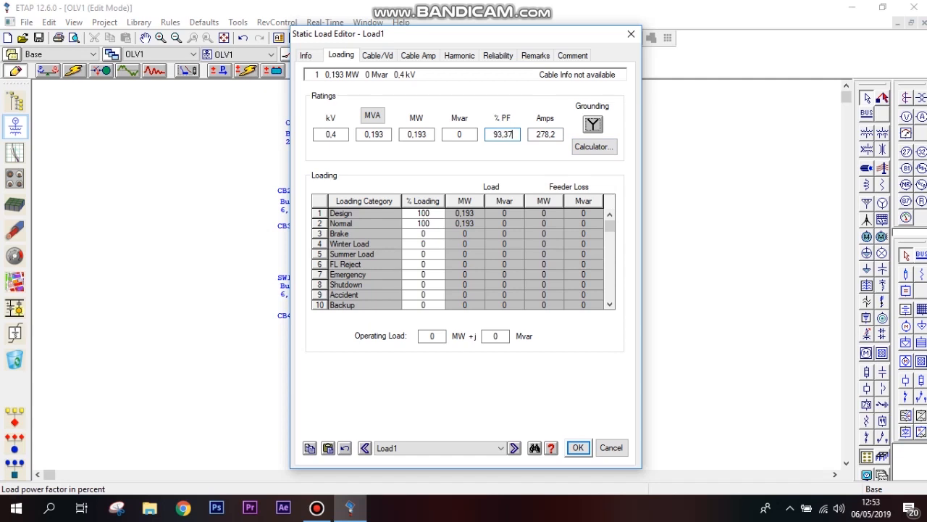
key("Tab")
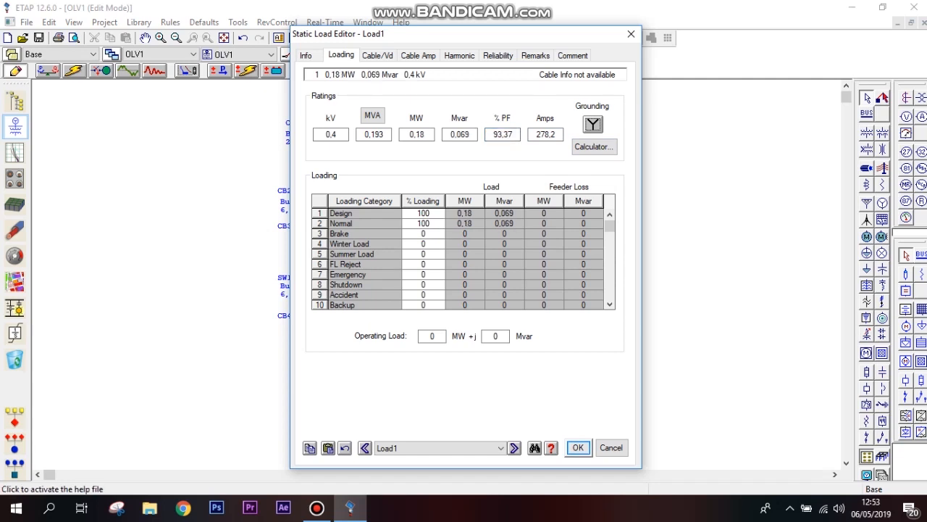
Accept the static load settings and run a load flow study with the output file name TUGAS TTL.
left_click(577, 447)
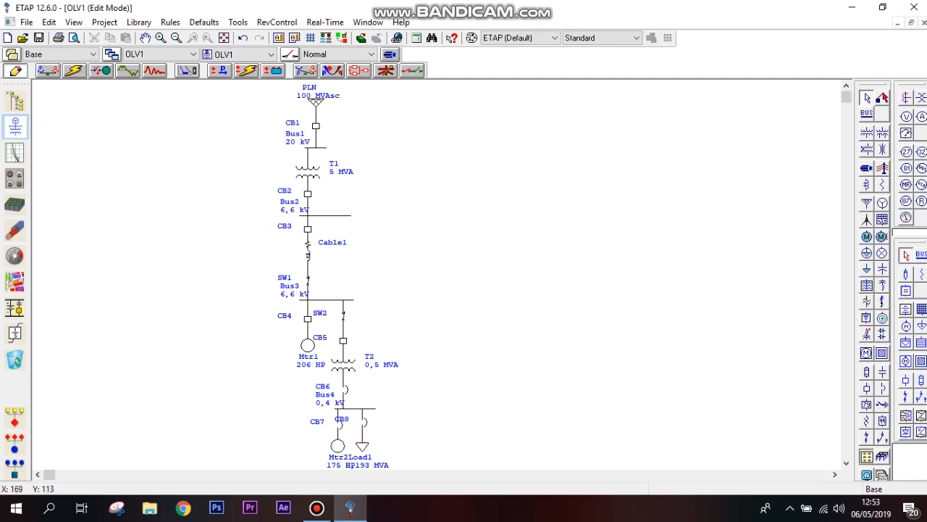
left_click(47, 71)
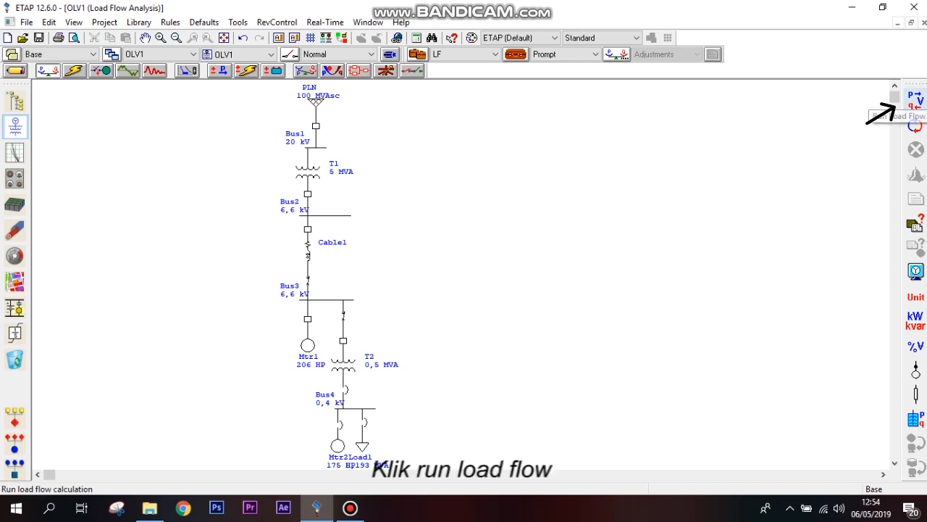
left_click(916, 99)
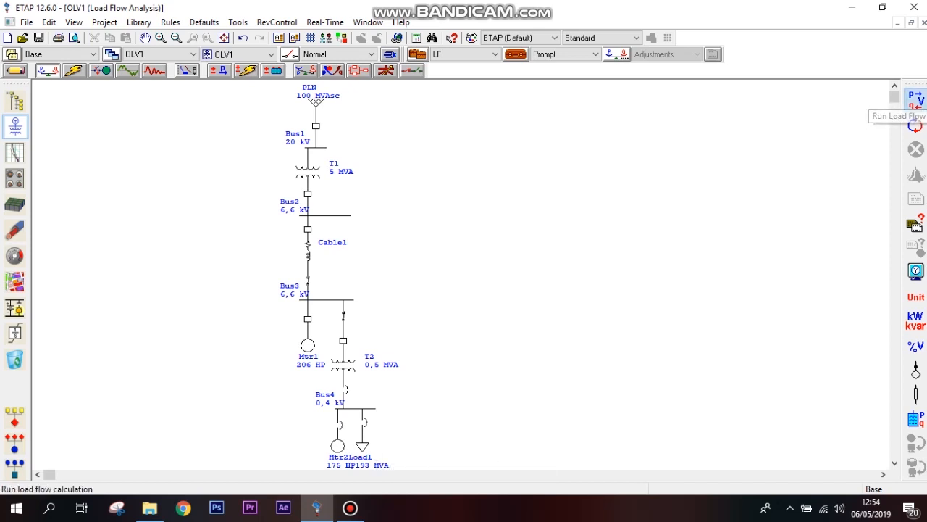
type("TUGAS TTL")
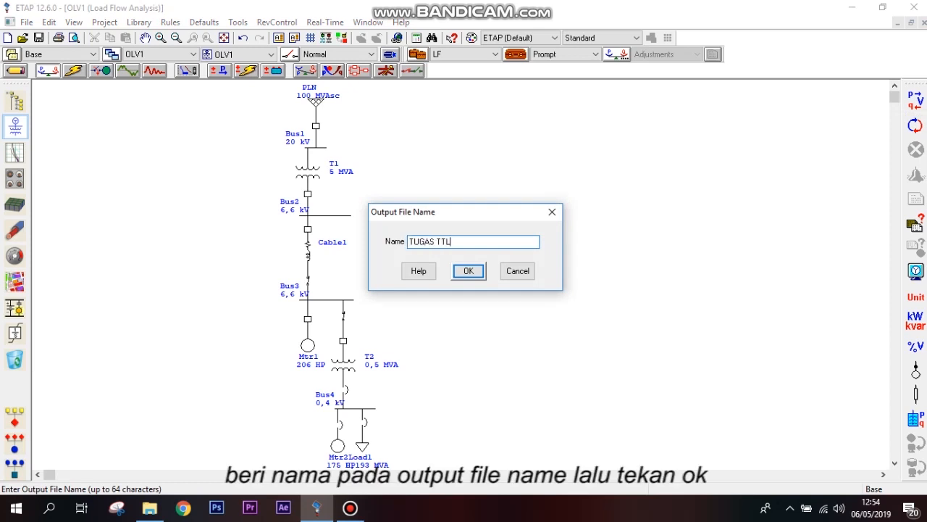
key("Return")
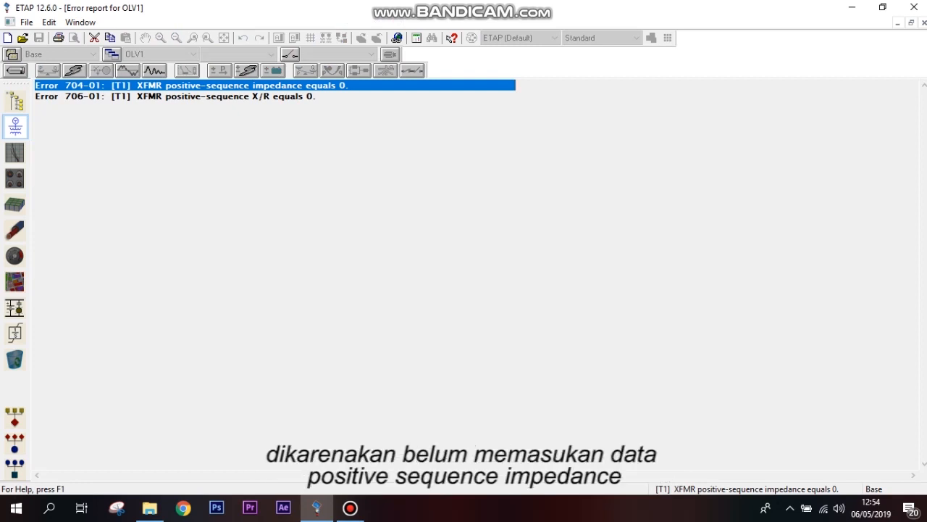
Open transformer T1 from the first error entry and set its impedance to 6,5 %Z with positive- and zero-sequence X/R of 12,14.
key("Return")
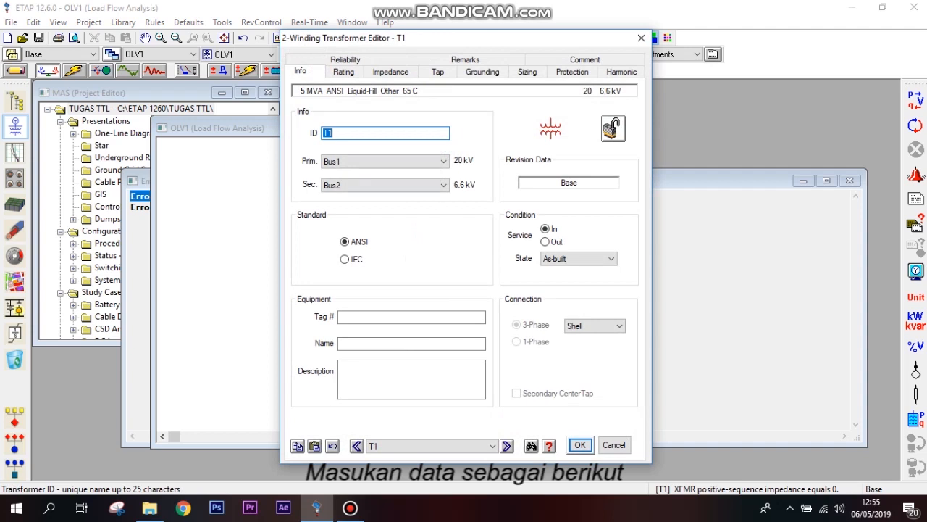
left_click(391, 71)
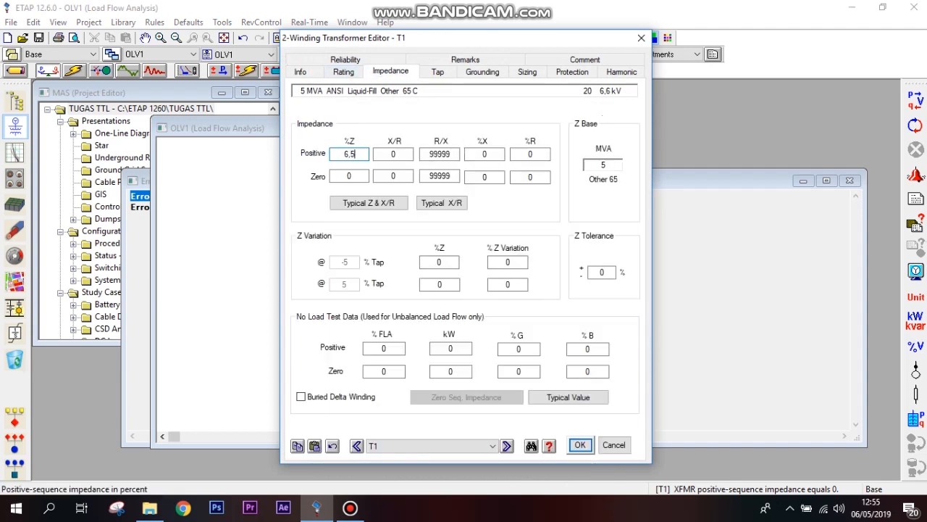
key("Tab")
type("12,14")
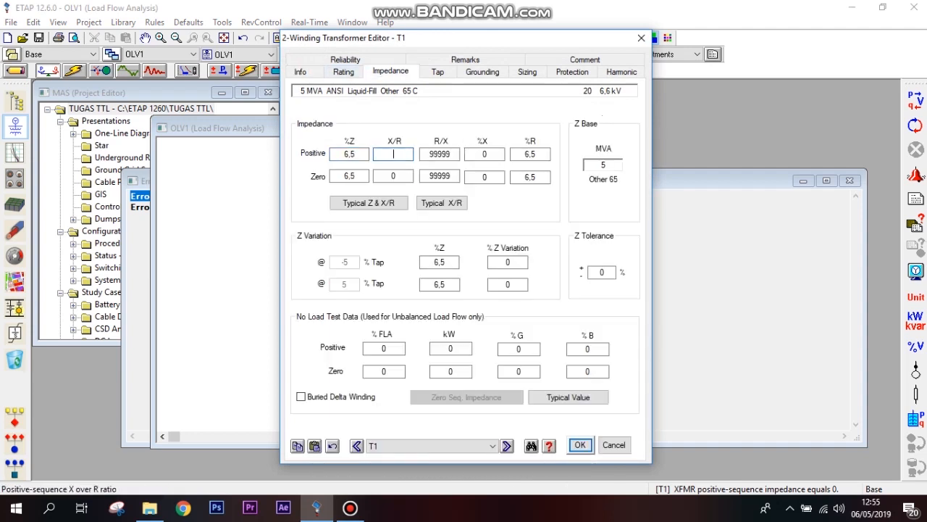
left_click(393, 176)
type("12,14")
left_click(508, 284)
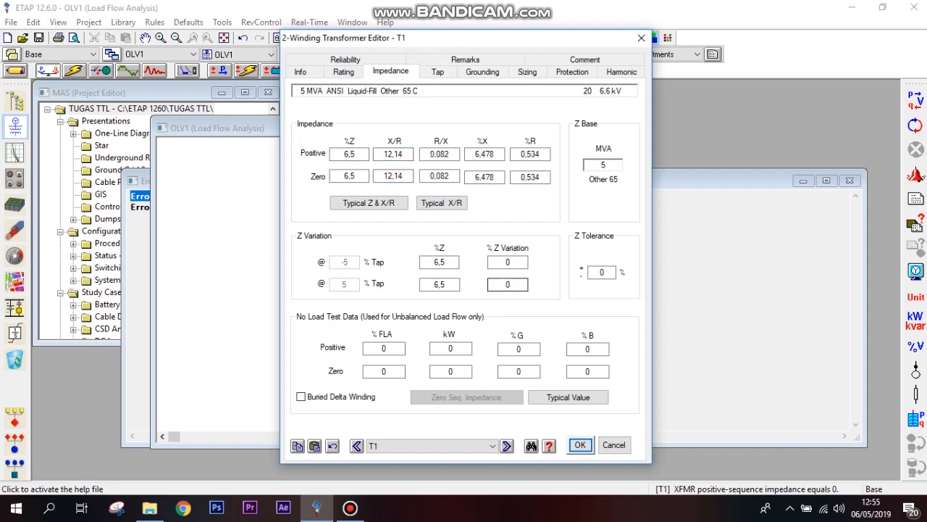
left_click(580, 445)
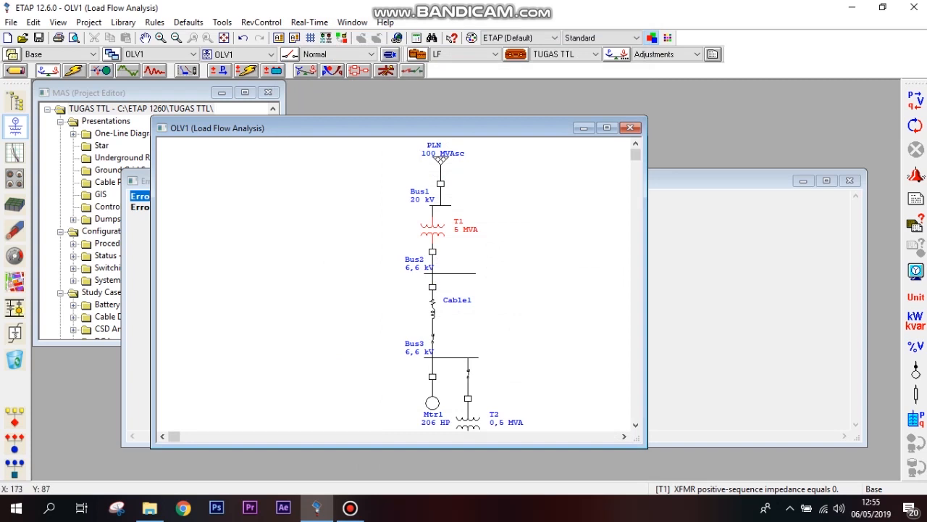
Open transformer T1 from the X/R error entry, check its impedance values, and accept them.
left_click(696, 290)
double_click(377, 208)
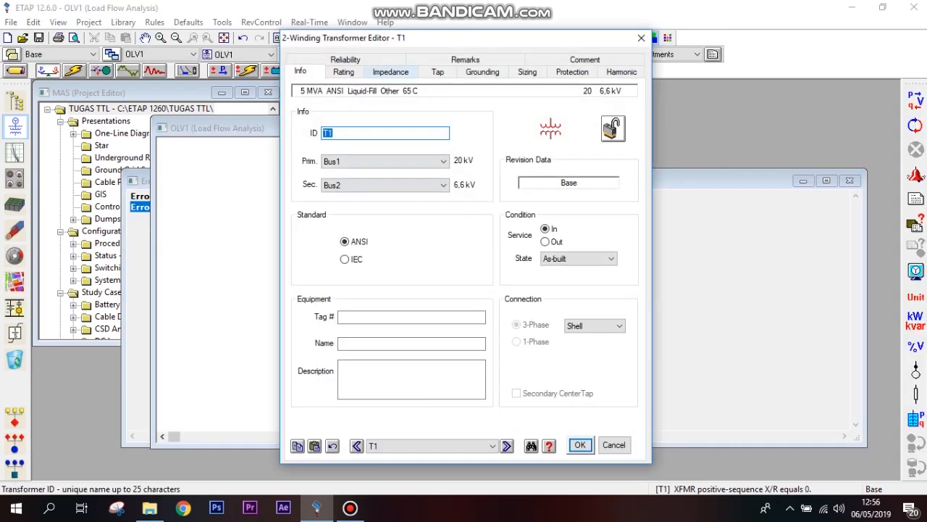
left_click(390, 72)
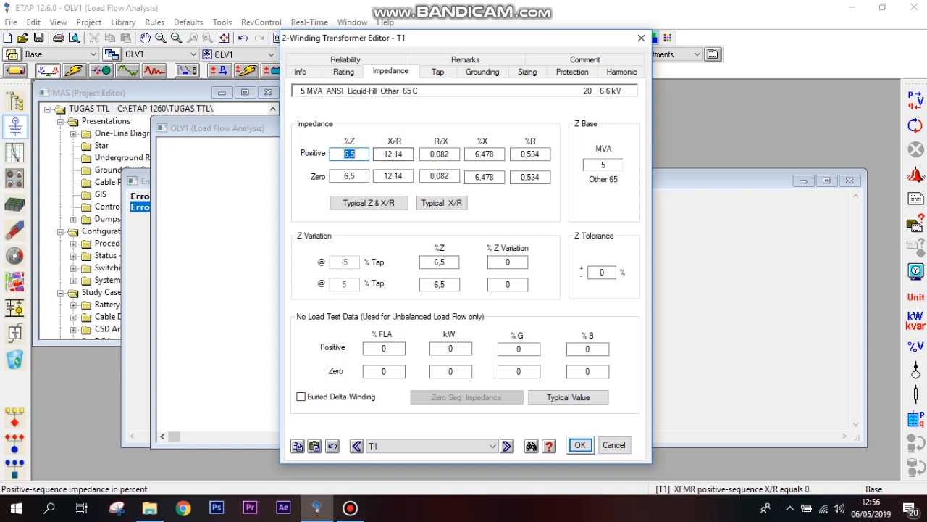
key("Return")
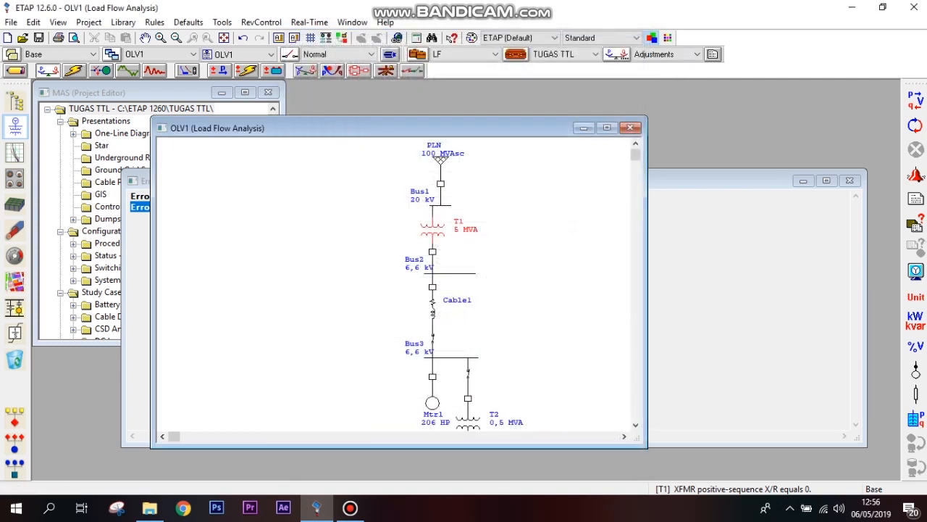
Rerun the load flow and maximize the one-line diagram window.
left_click(916, 100)
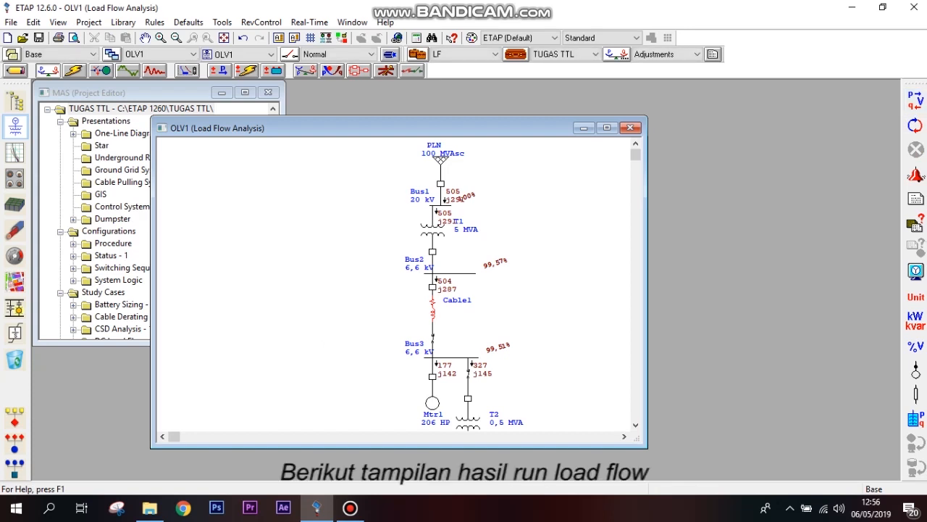
left_click(608, 128)
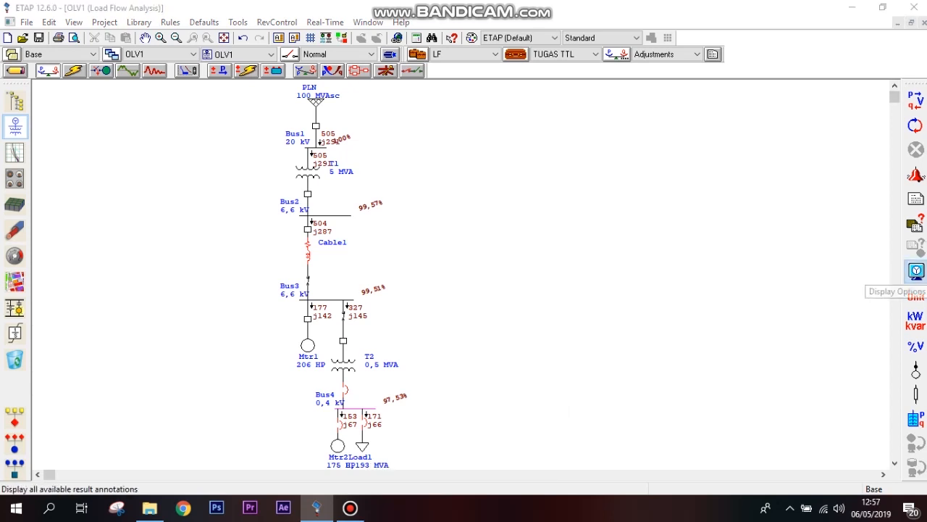
Review the load flow result display options, and examine the alert view for critical and marginal devices.
left_click(916, 271)
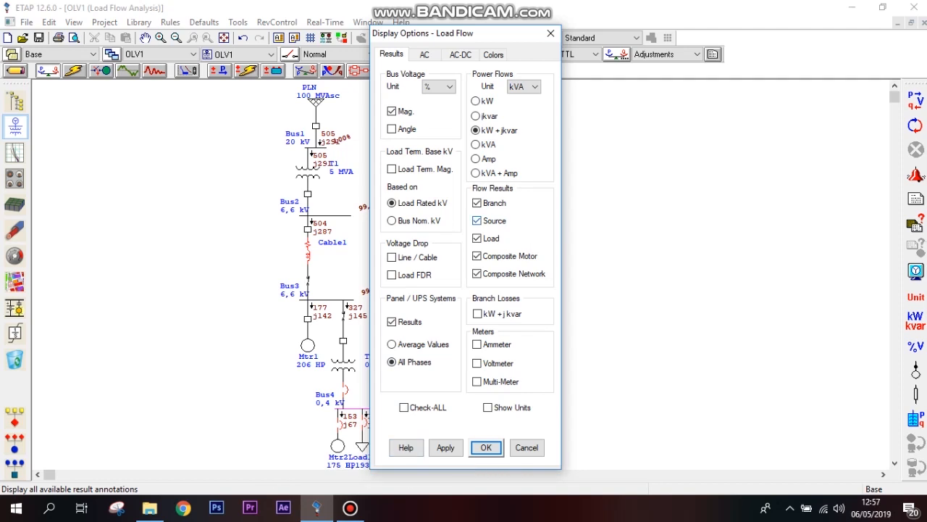
left_click(485, 447)
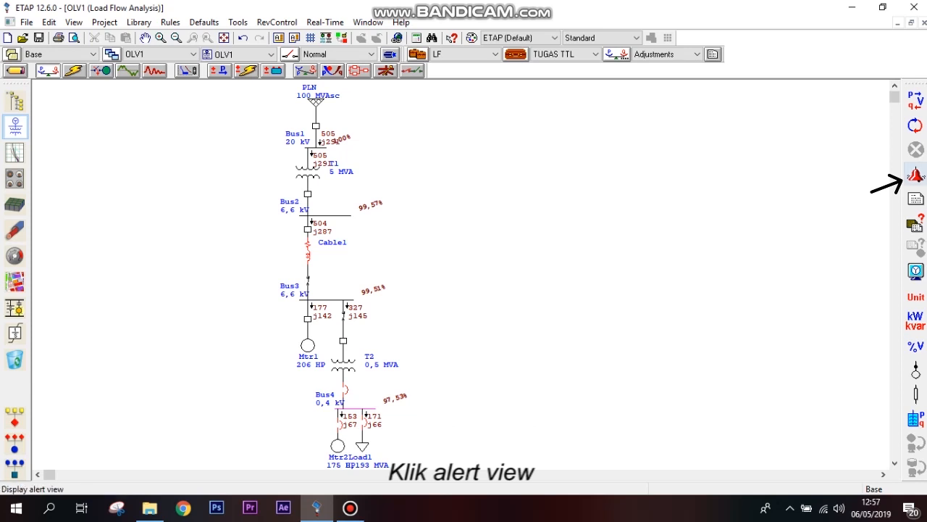
left_click(916, 176)
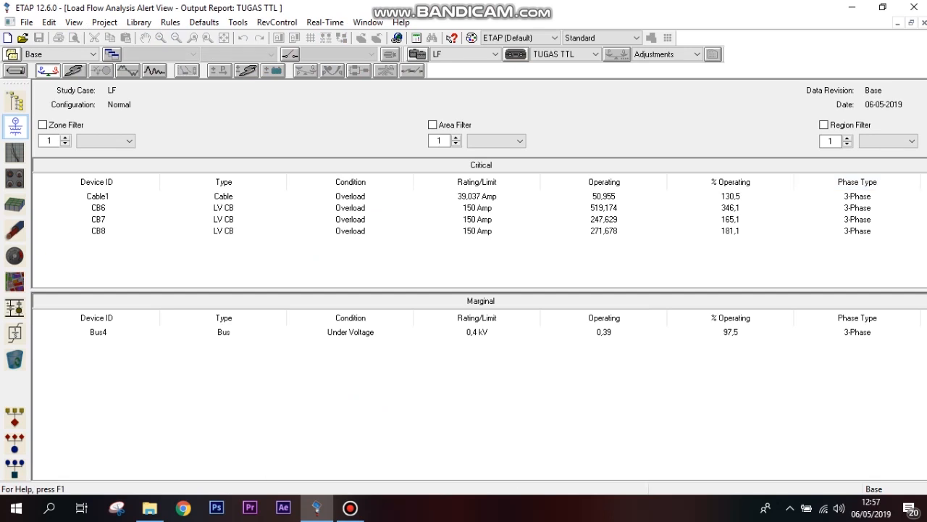
left_click(921, 22)
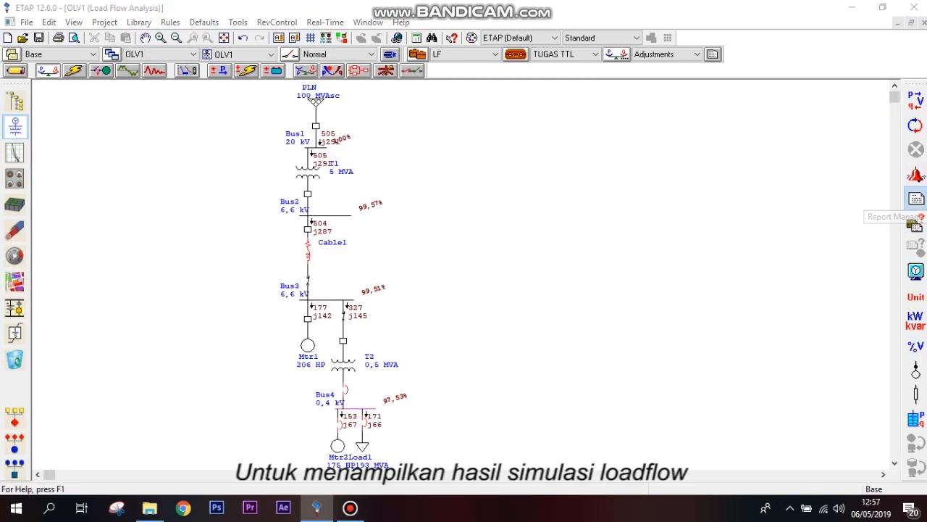
Generate the Load Flow Report from the result reports of TUGAS TTL in PDF format.
left_click(915, 198)
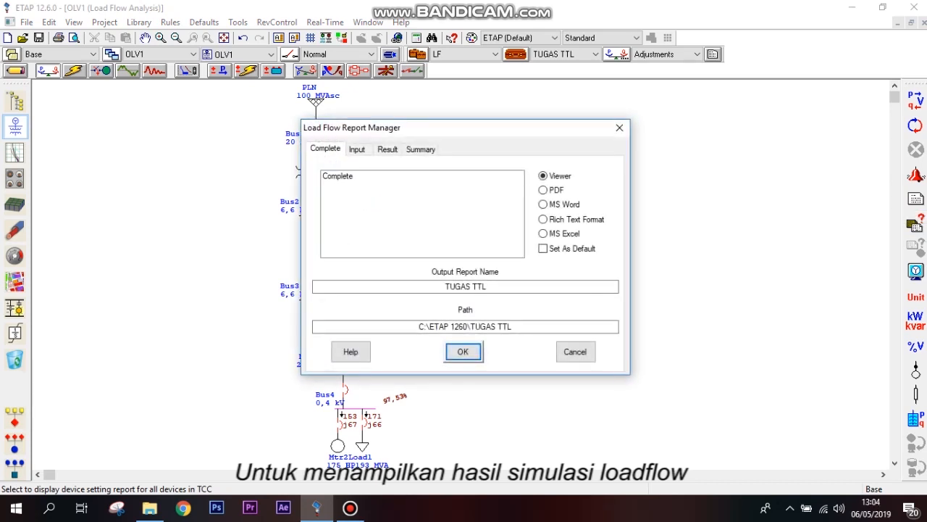
left_click(544, 190)
left_click(388, 149)
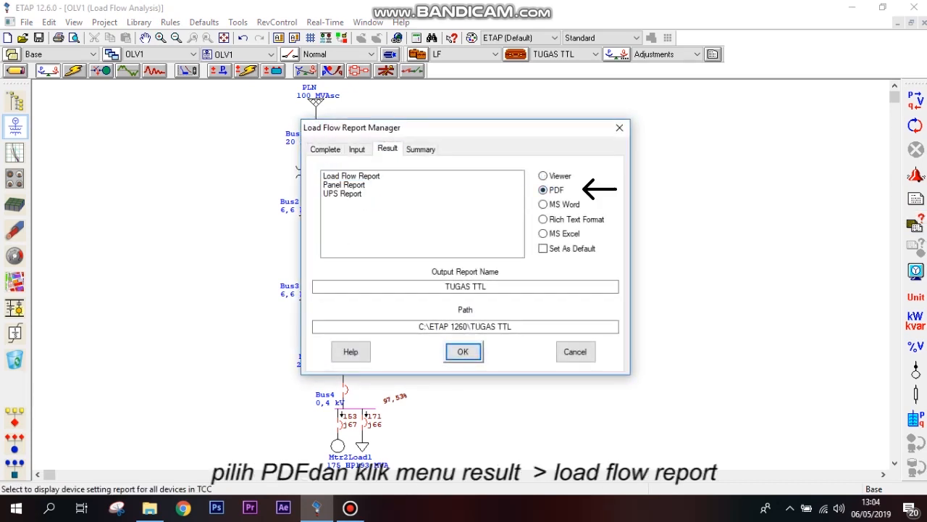
left_click(352, 176)
left_click(463, 351)
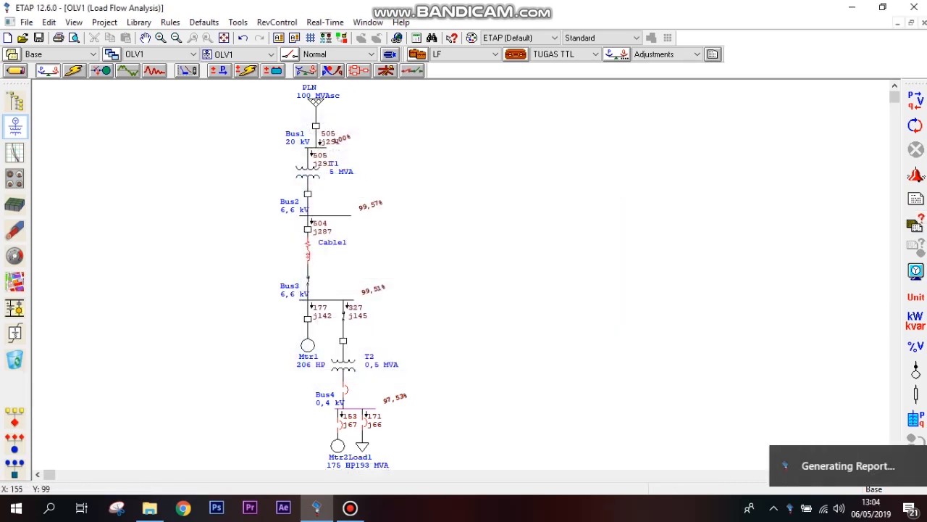